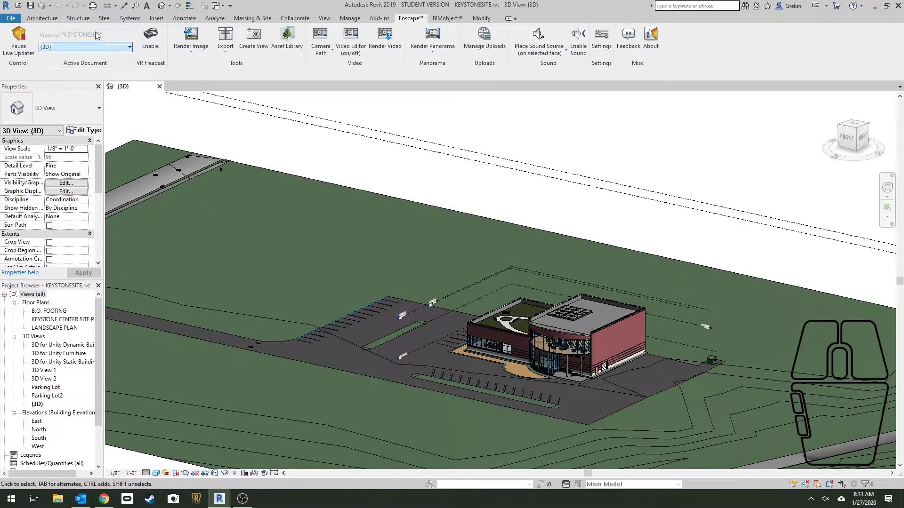
Look through the 3D views available for the active document in Enscape, then close the list
{"action": "left_click", "coordinate": [130, 47]}
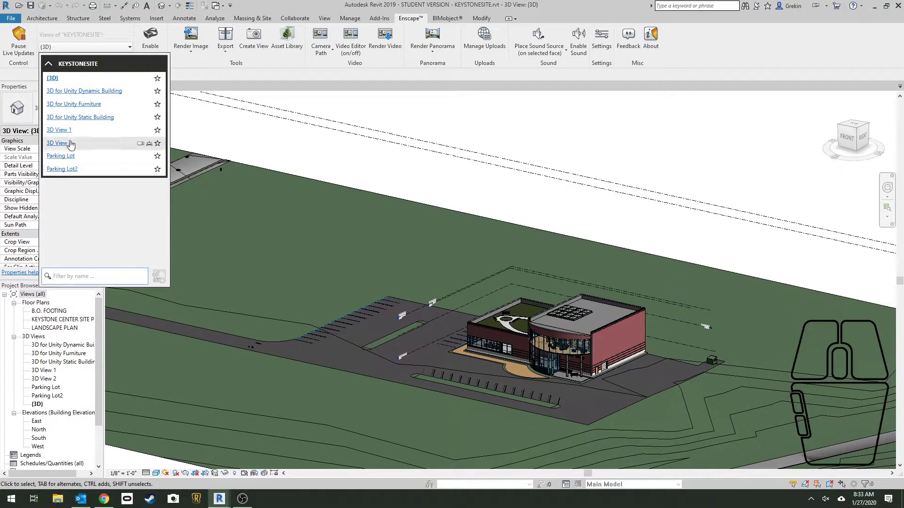
{"action": "left_click", "coordinate": [65, 92]}
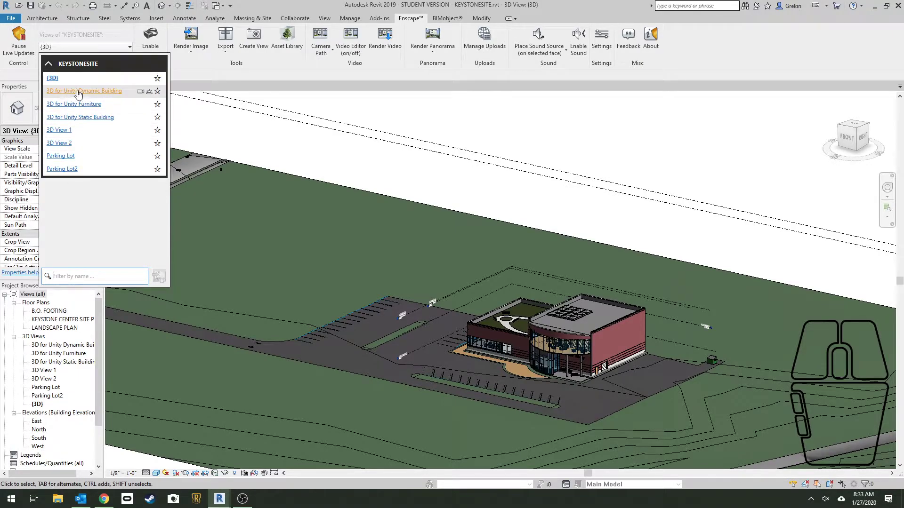
{"action": "left_click", "coordinate": [116, 51]}
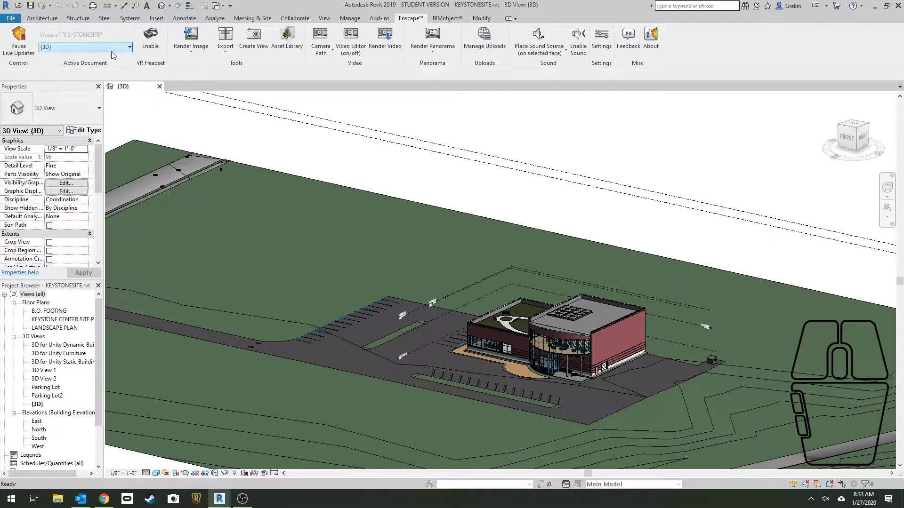
Place a camera view on the KEYSTONE CENTER SITE PLAN from the parking lot's northwest corner, aimed at the southern parking row
{"action": "double_click", "coordinate": [47, 319]}
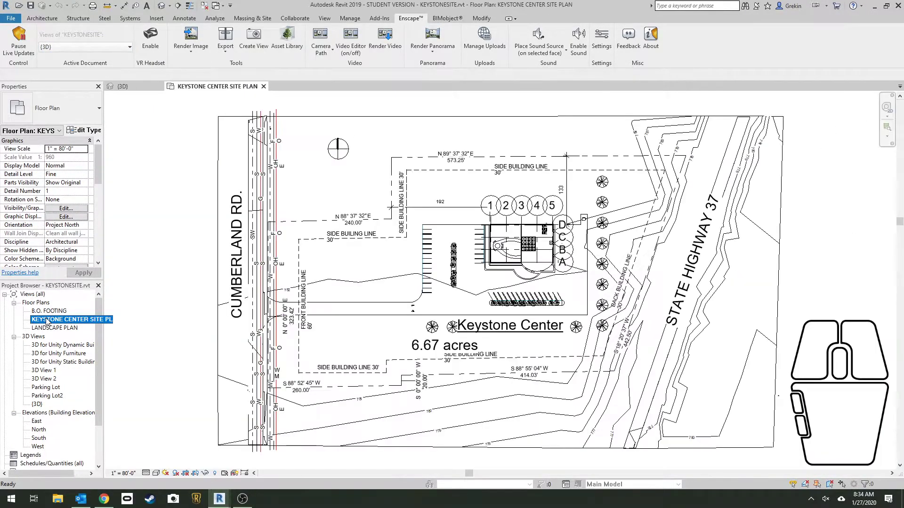
{"action": "scroll", "coordinate": [537, 233], "scroll_direction": "up", "scroll_amount": 2}
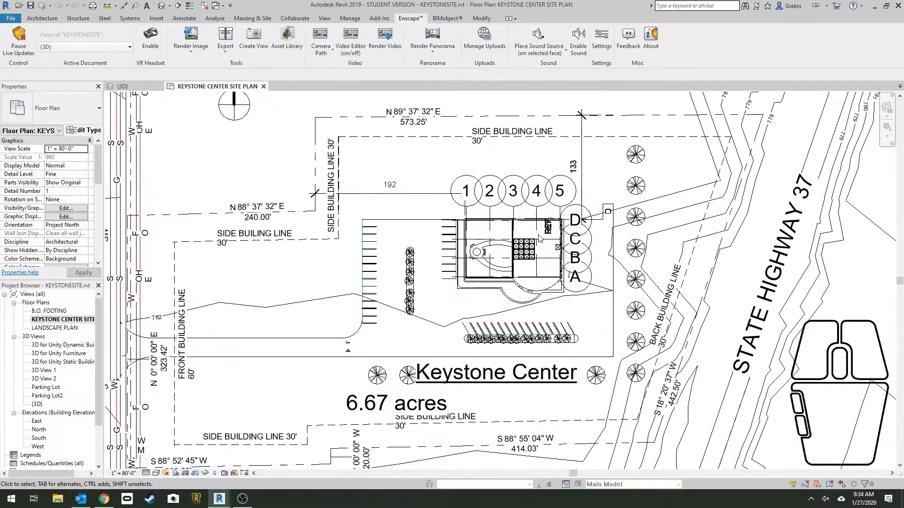
{"action": "left_click", "coordinate": [325, 18]}
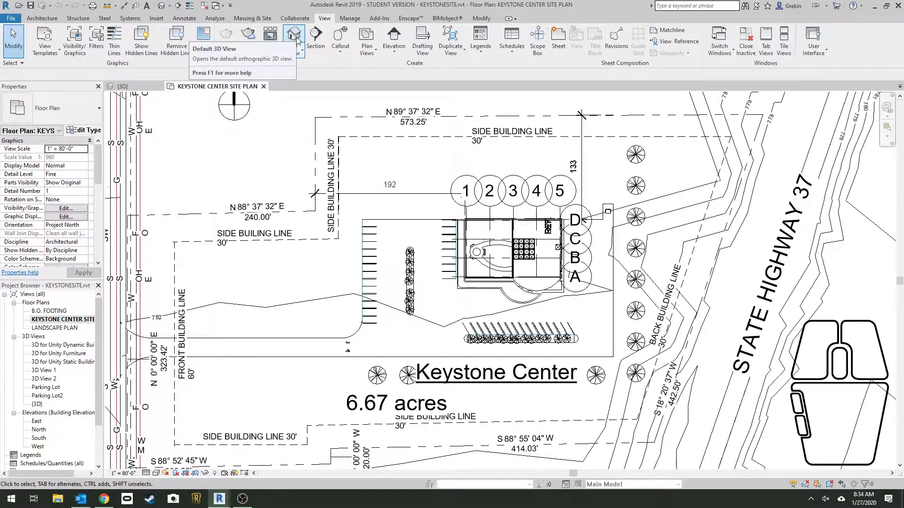
{"action": "key", "text": "ctrl"}
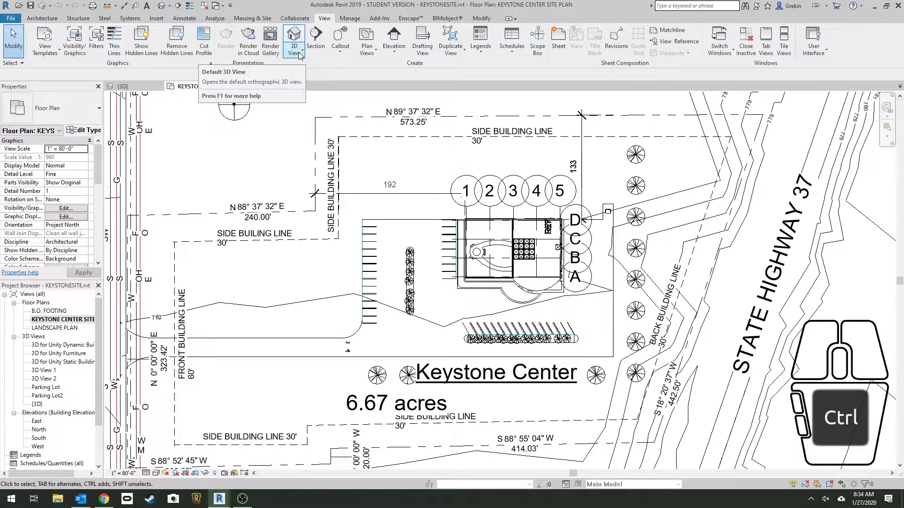
{"action": "left_click", "coordinate": [299, 55]}
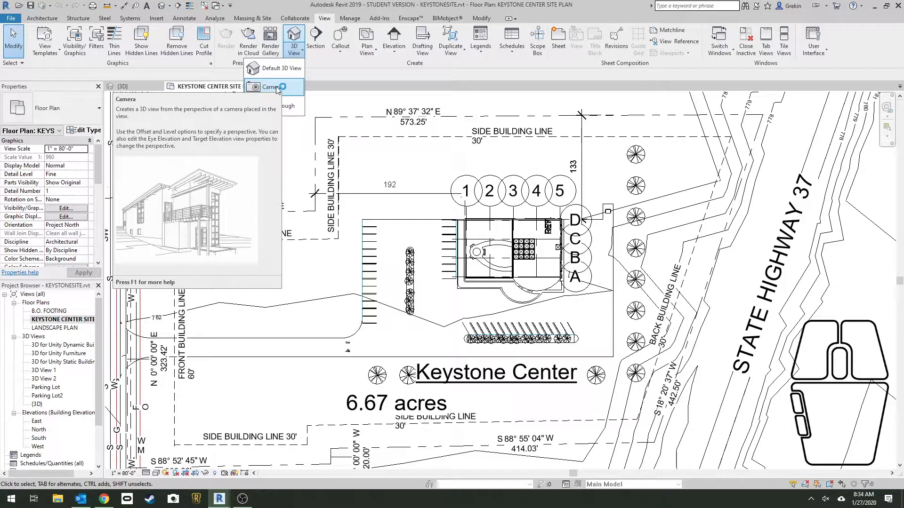
{"action": "left_click", "coordinate": [276, 87]}
{"action": "scroll", "coordinate": [503, 203], "scroll_direction": "up", "scroll_amount": 2}
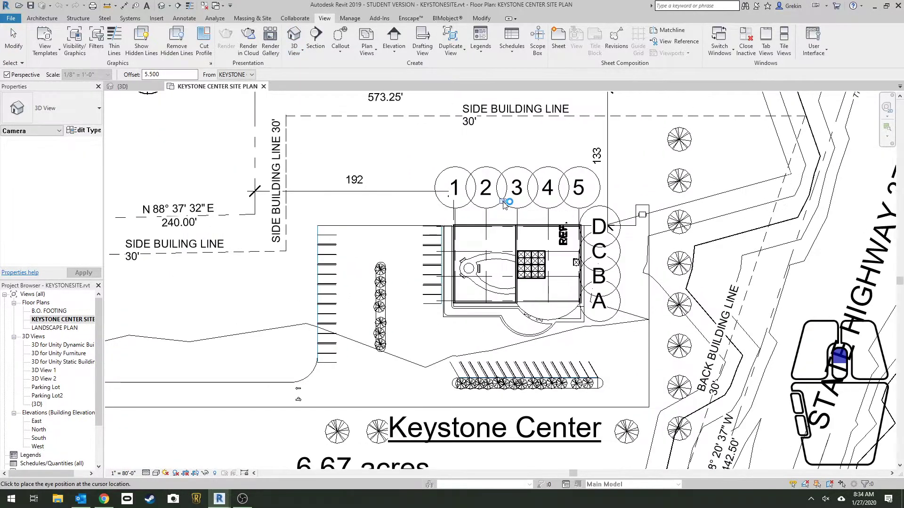
{"action": "left_click", "coordinate": [325, 232]}
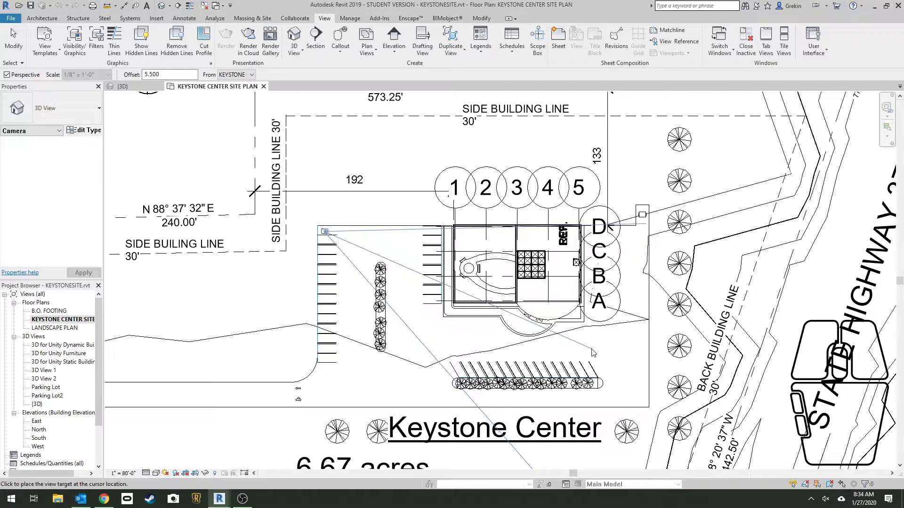
{"action": "left_click", "coordinate": [477, 401]}
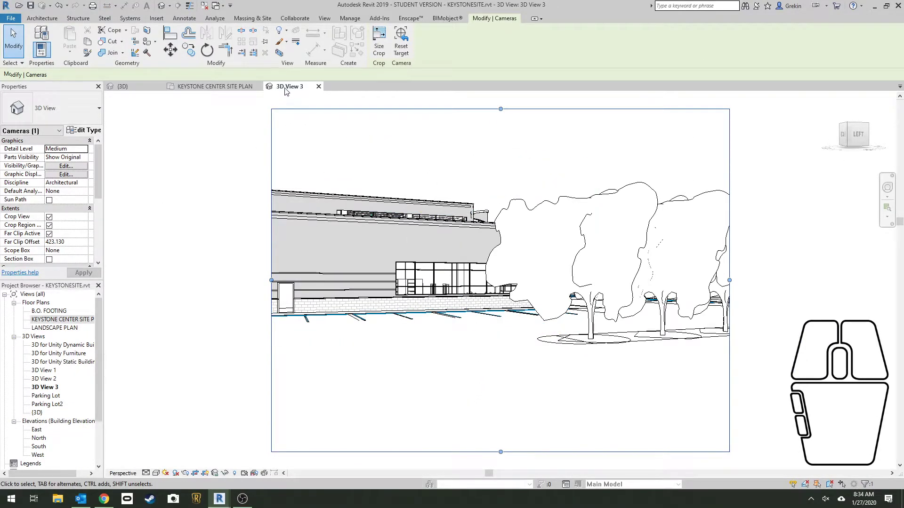
Rename the new camera view 3D View 3 as Parking Lot Back Side
{"action": "right_click", "coordinate": [47, 386]}
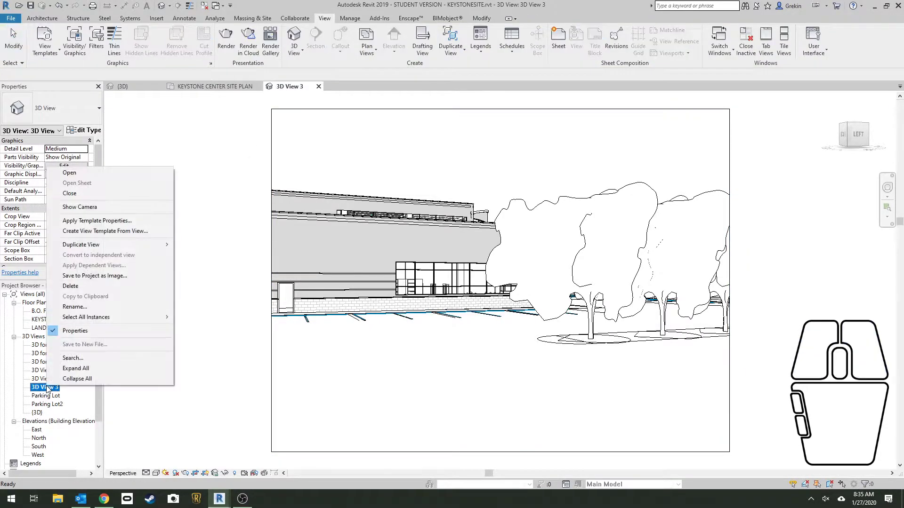
{"action": "left_click", "coordinate": [91, 310]}
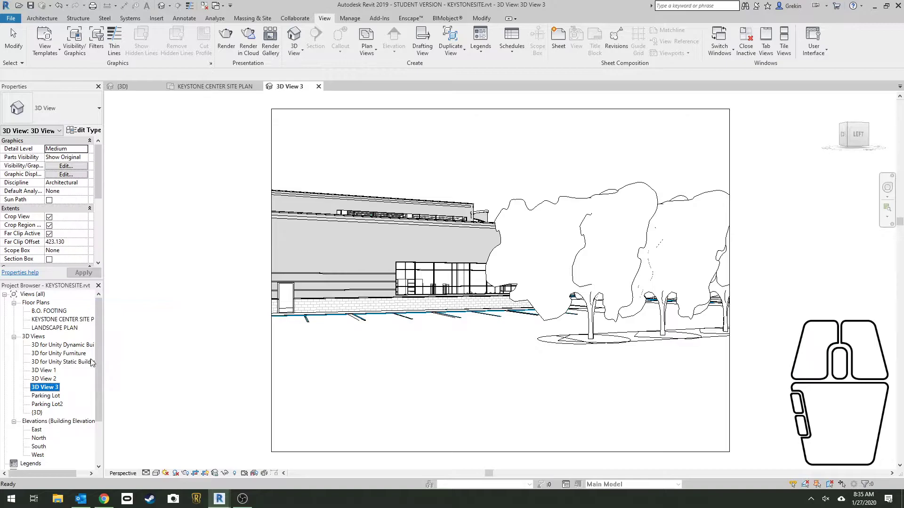
{"action": "right_click", "coordinate": [51, 392]}
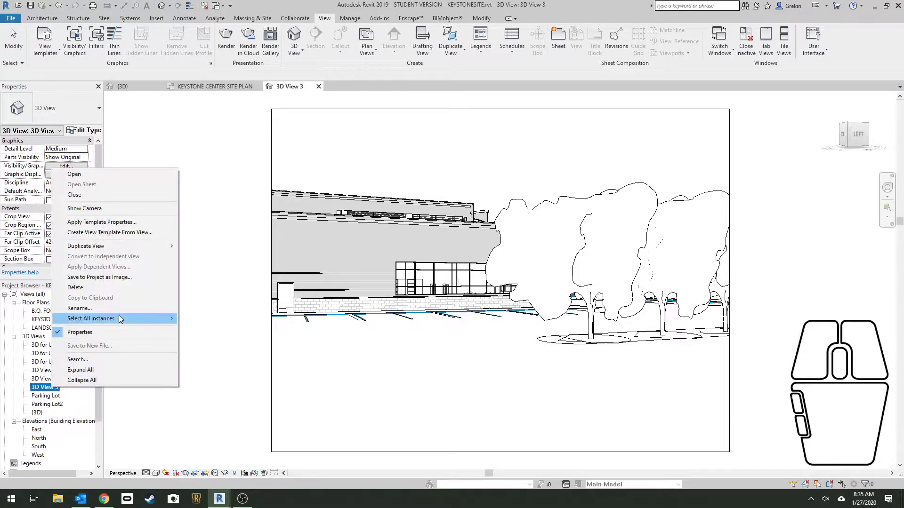
{"action": "left_click", "coordinate": [121, 312]}
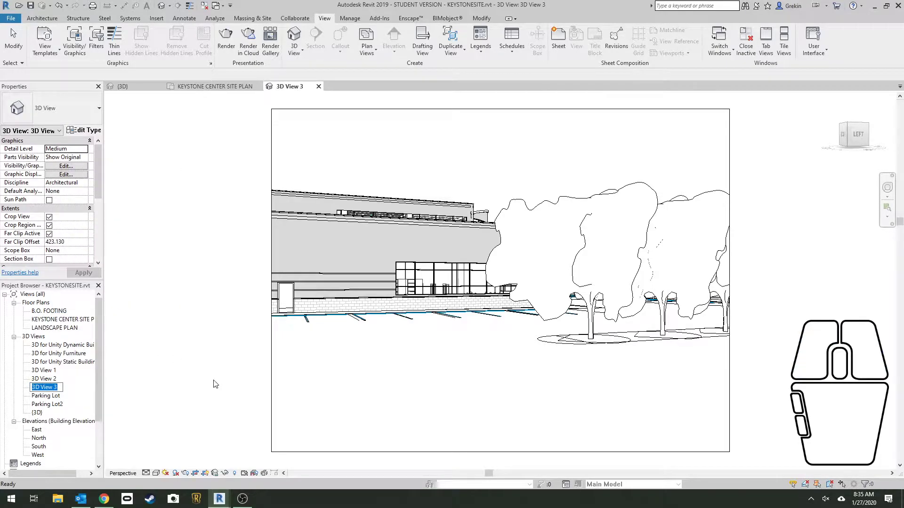
{"action": "type", "text": "Parking L"}
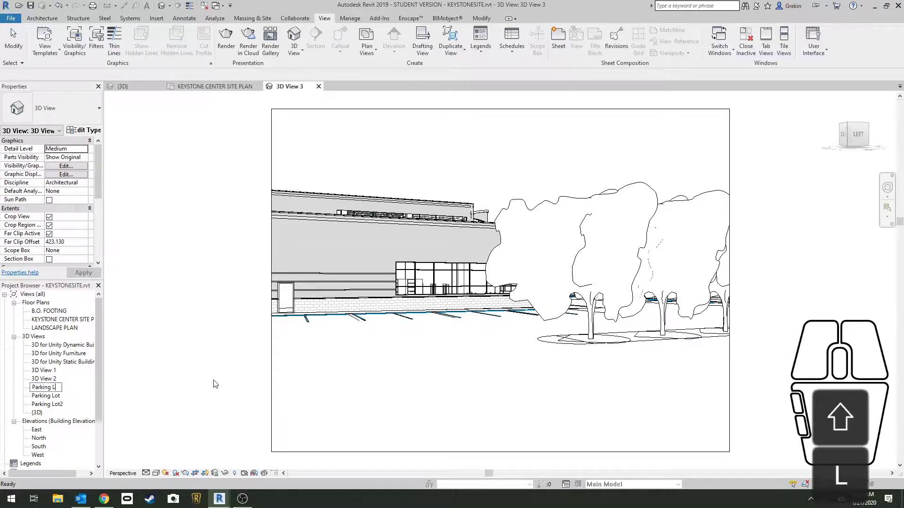
{"action": "type", "text": "ot Back Side"}
{"action": "key", "text": "Return"}
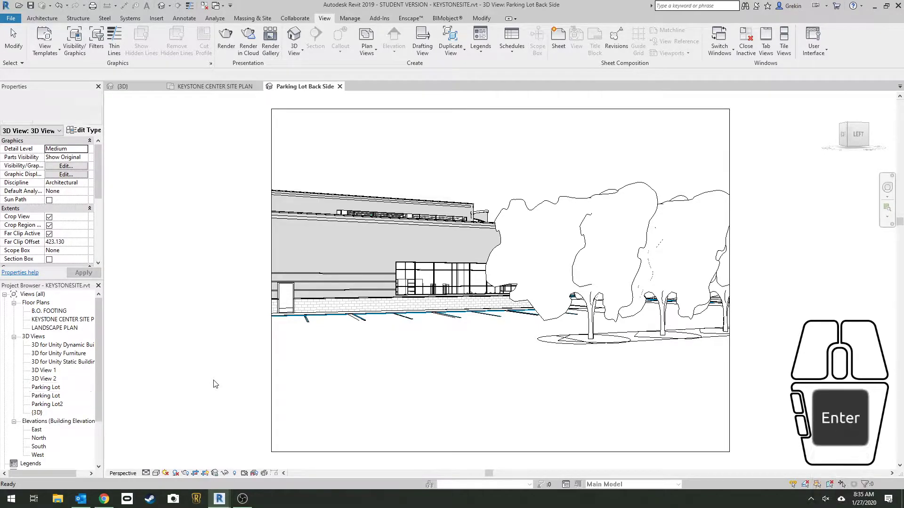
Check the Enscape view list for the Parking Lot Back Side view and close the list
{"action": "left_click", "coordinate": [410, 18]}
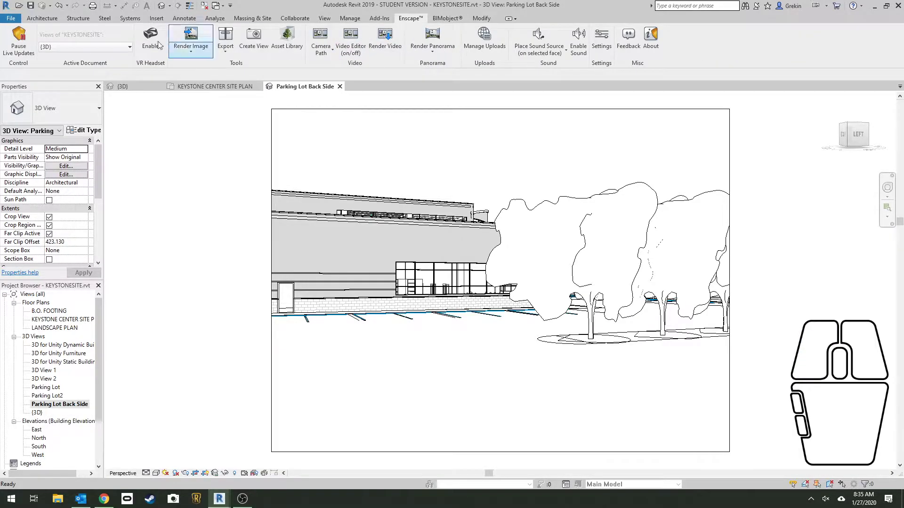
{"action": "left_click", "coordinate": [117, 47]}
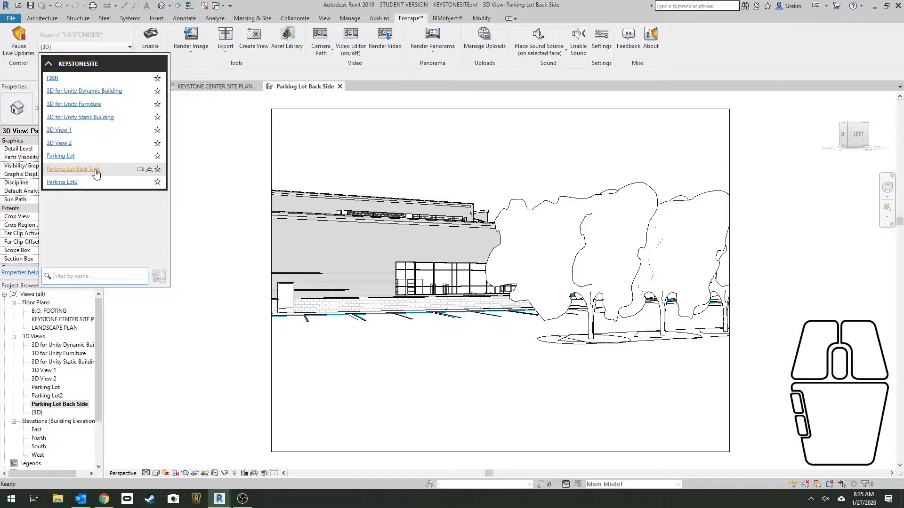
{"action": "left_click", "coordinate": [80, 47]}
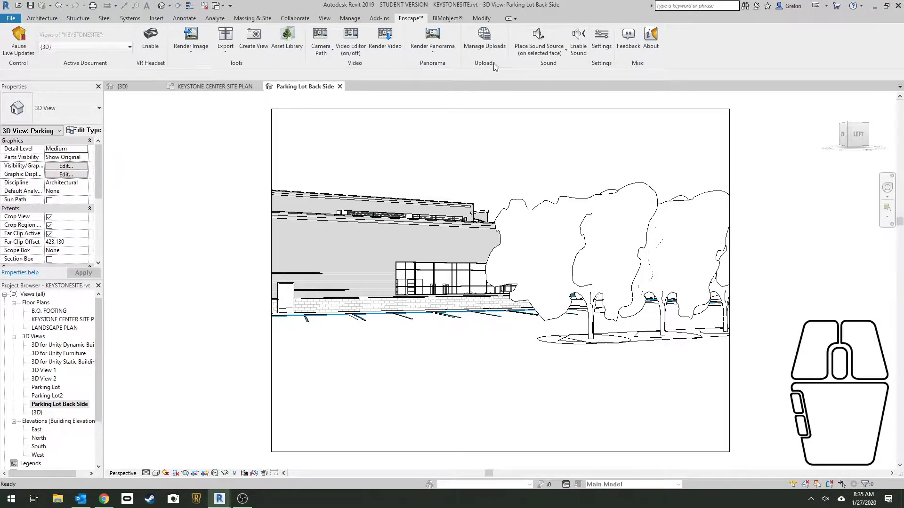
Open the Enscape settings at the General options and reposition the settings window
{"action": "left_click", "coordinate": [594, 39]}
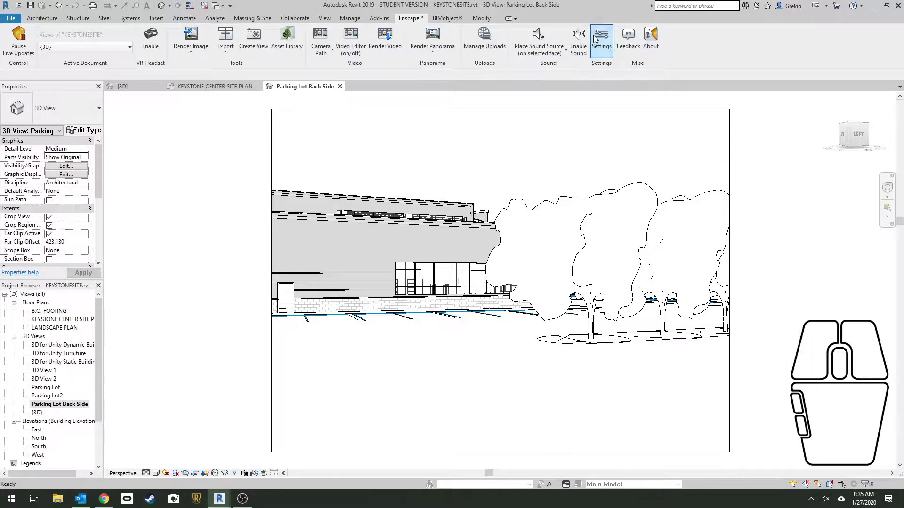
{"action": "left_click_drag", "start_coordinate": [184, 47], "coordinate": [323, 49]}
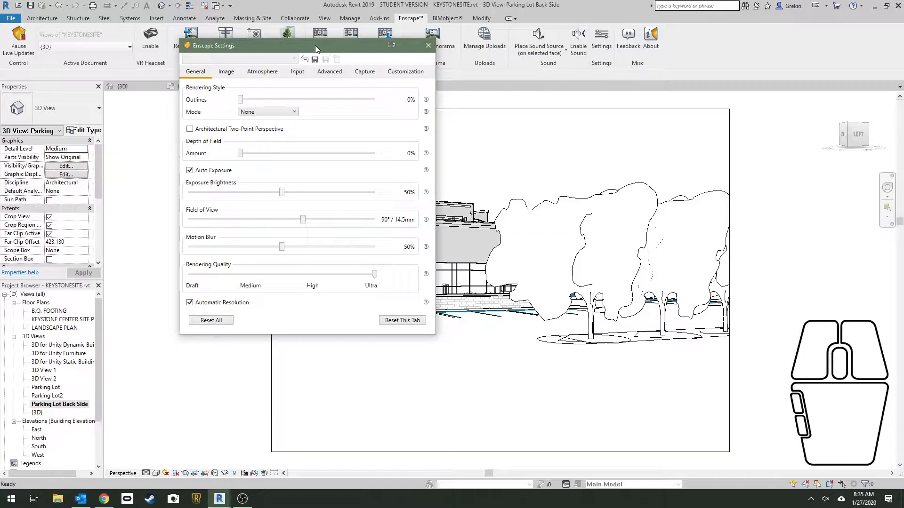
{"action": "left_click", "coordinate": [193, 76]}
Set the rendering style mode to White and the outlines to 29%
{"action": "left_click", "coordinate": [241, 101]}
{"action": "left_click", "coordinate": [239, 99]}
{"action": "left_click", "coordinate": [251, 112]}
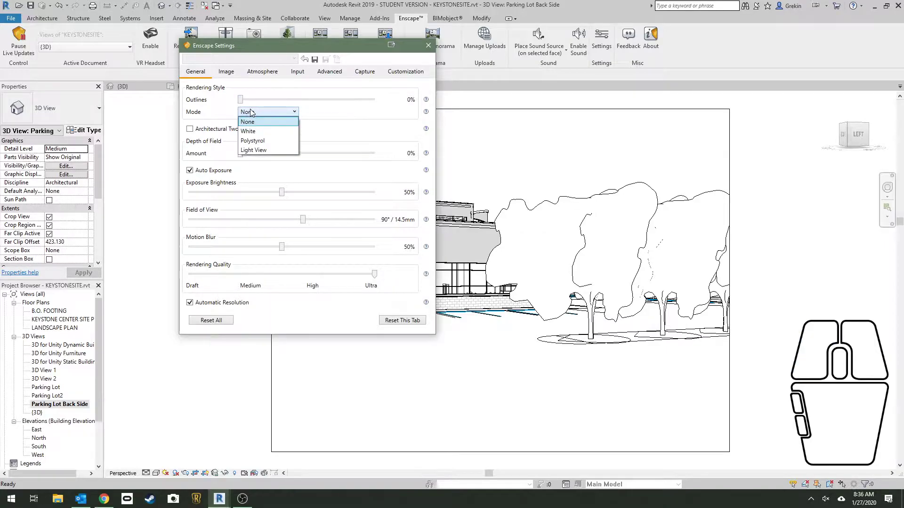
{"action": "left_click", "coordinate": [248, 131]}
{"action": "left_click_drag", "start_coordinate": [240, 100], "coordinate": [280, 107]}
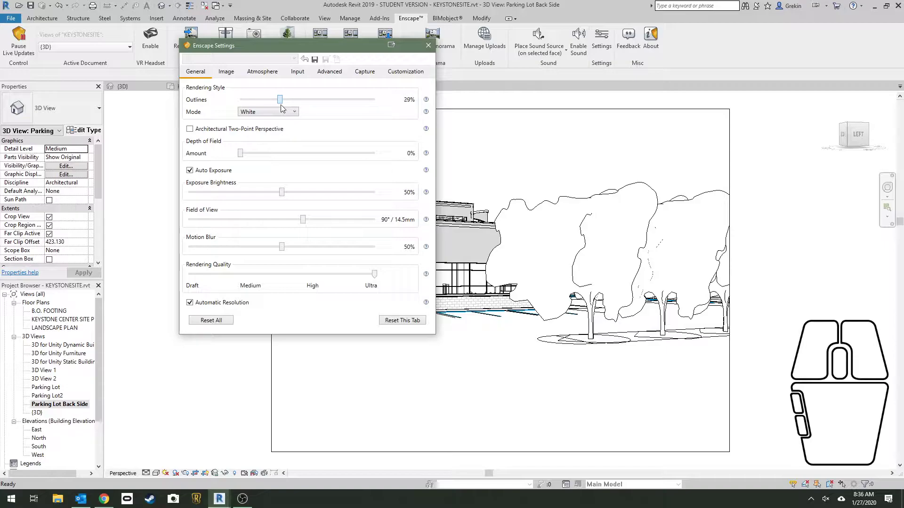
Switch to the Enscape render window and set the rendering style to mode None with outlines at 100%
{"action": "left_click", "coordinate": [221, 498]}
{"action": "left_click", "coordinate": [176, 462]}
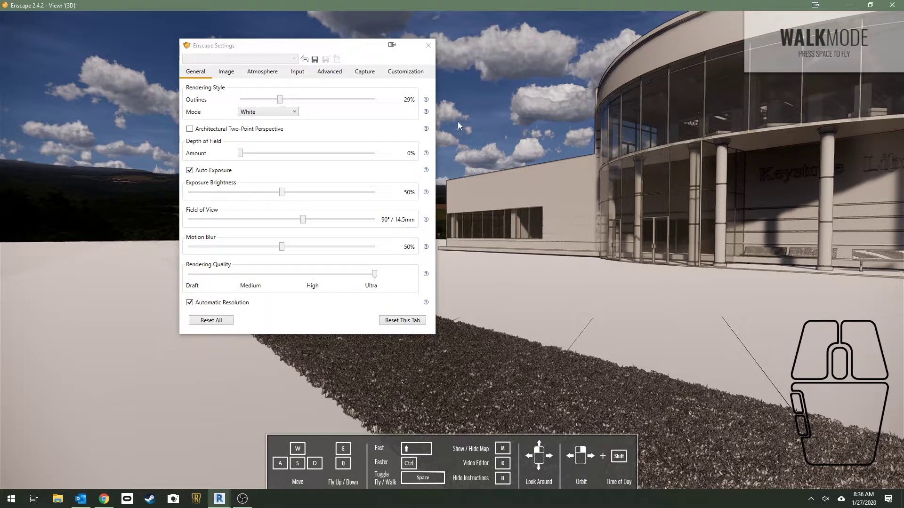
{"action": "left_click", "coordinate": [289, 114]}
{"action": "left_click", "coordinate": [288, 121]}
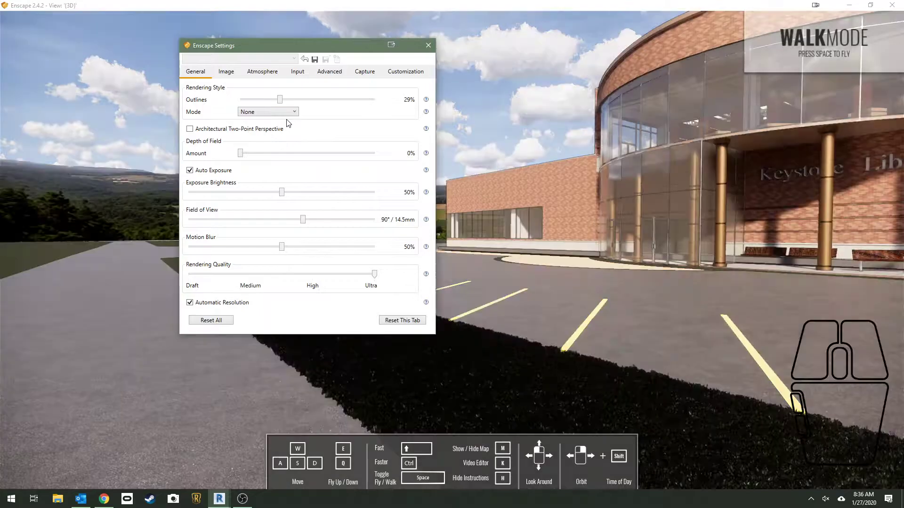
{"action": "left_click_drag", "start_coordinate": [280, 100], "coordinate": [381, 128]}
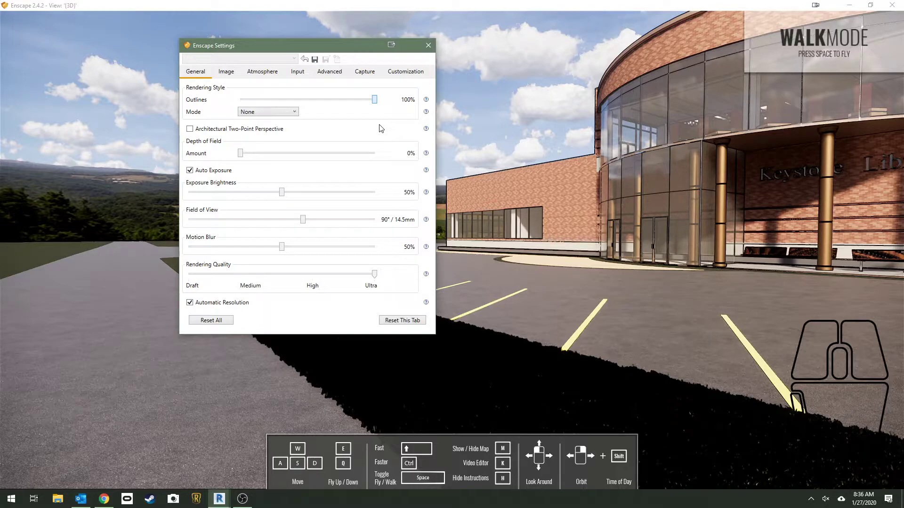
Change the rendering style mode to Polystyrol and set the outlines to 59%
{"action": "left_click", "coordinate": [278, 112]}
{"action": "left_click", "coordinate": [293, 140]}
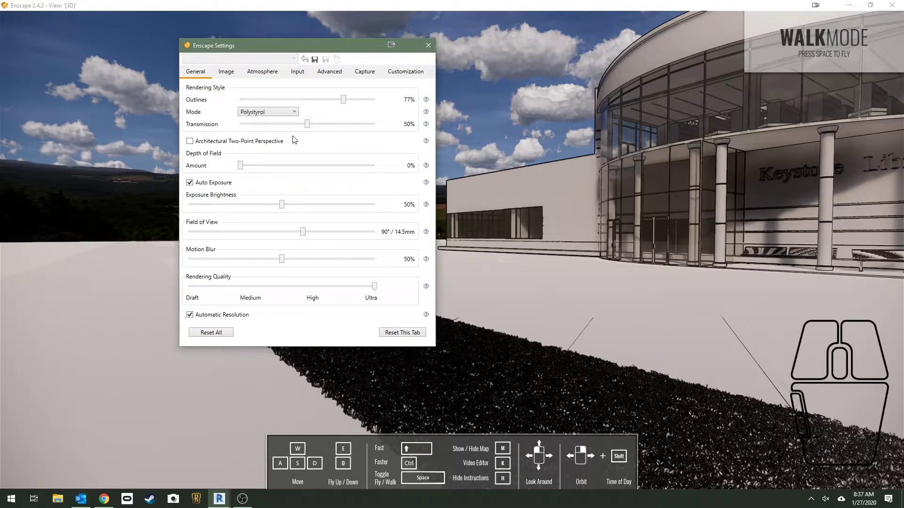
{"action": "left_click_drag", "start_coordinate": [342, 99], "coordinate": [320, 99]}
Change the rendering style mode to Light View and lower the outlines to 43%
{"action": "left_click", "coordinate": [289, 113]}
{"action": "left_click", "coordinate": [275, 150]}
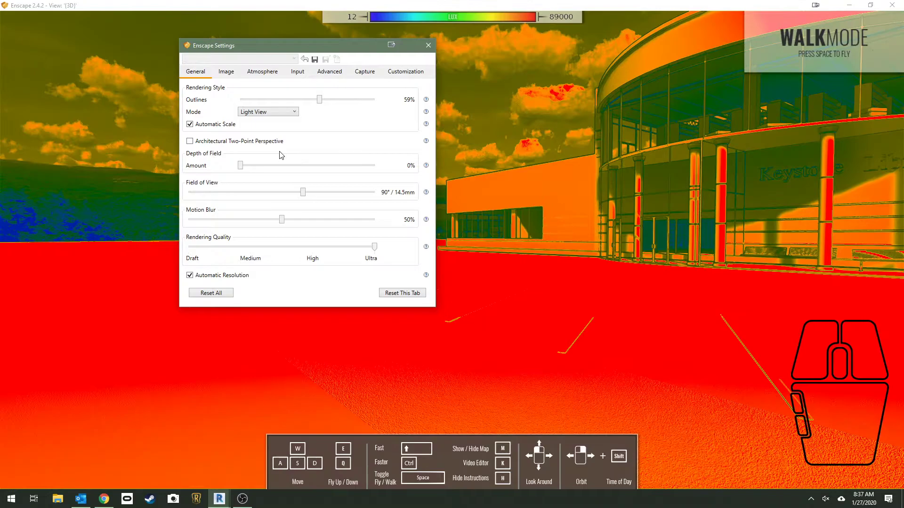
{"action": "mouse_move", "coordinate": [319, 99]}
{"action": "left_mouse_down"}
{"action": "mouse_move", "coordinate": [288, 100]}
{"action": "mouse_move", "coordinate": [302, 102]}
{"action": "left_mouse_up"}
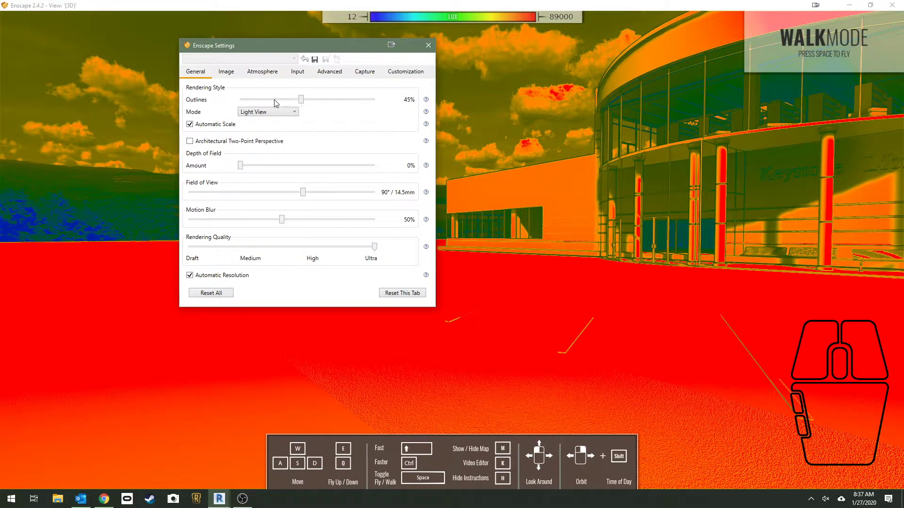
{"action": "left_click", "coordinate": [246, 100]}
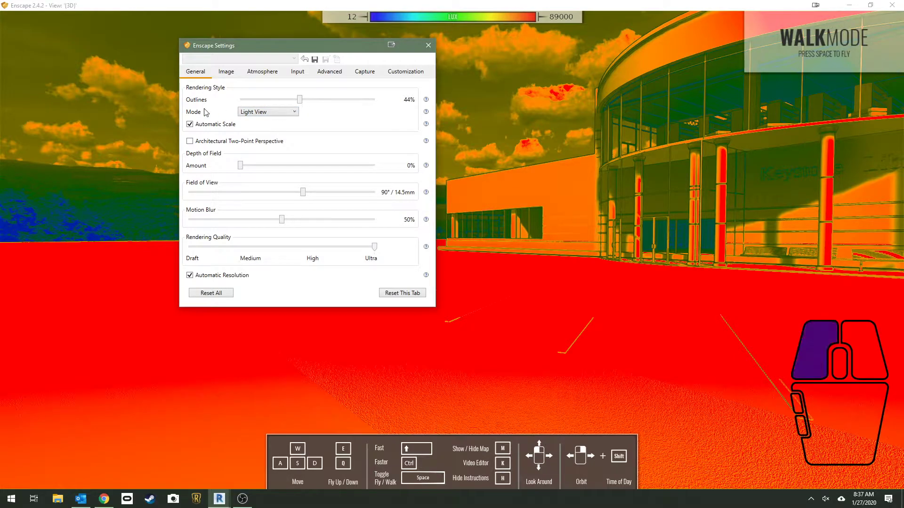
{"action": "left_click", "coordinate": [246, 99]}
Return the rendering style mode to None and set the outlines to 0%
{"action": "left_click", "coordinate": [264, 113]}
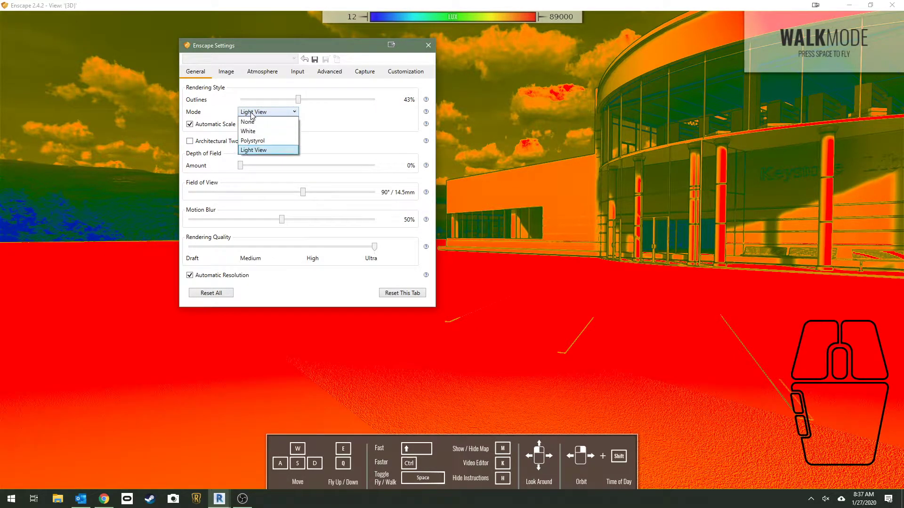
{"action": "left_click", "coordinate": [256, 121]}
{"action": "left_click_drag", "start_coordinate": [298, 102], "coordinate": [240, 102]}
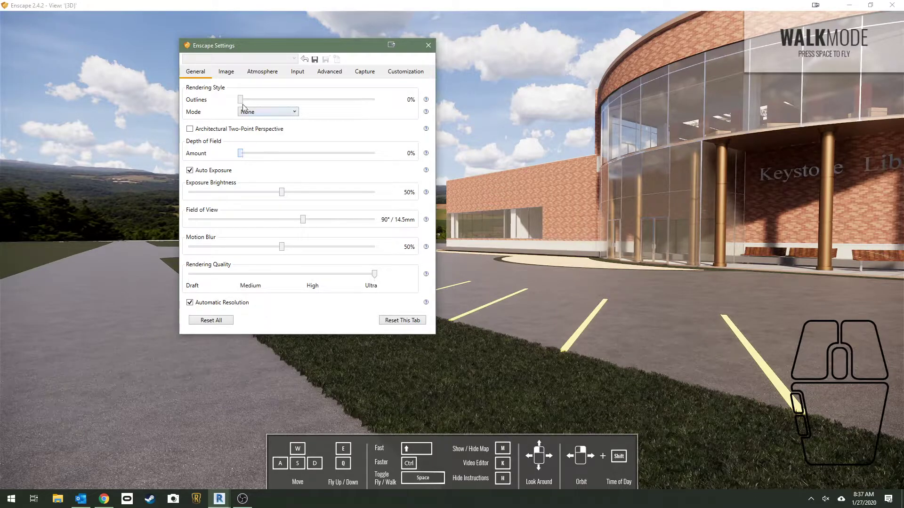
Move the Enscape settings away from the building and set the depth of field amount to 26%
{"action": "left_click_drag", "start_coordinate": [251, 50], "coordinate": [99, 69]}
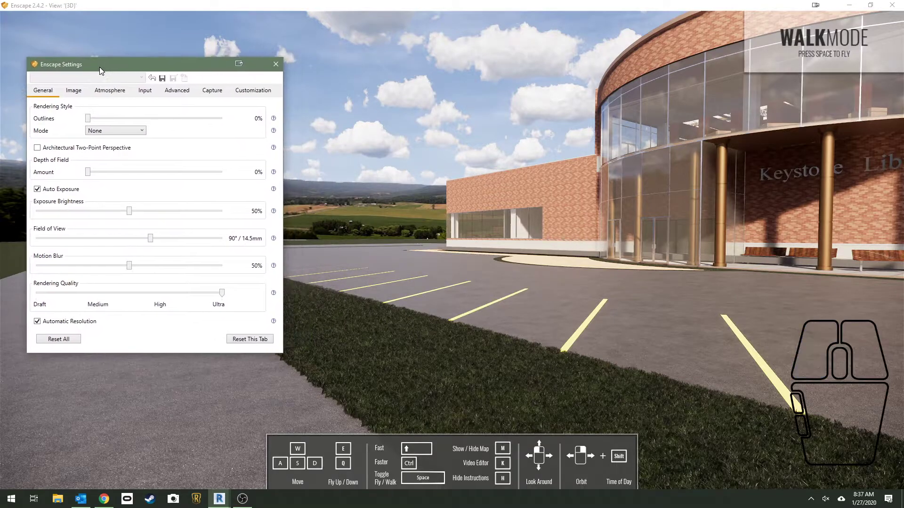
{"action": "left_click_drag", "start_coordinate": [90, 176], "coordinate": [126, 178]}
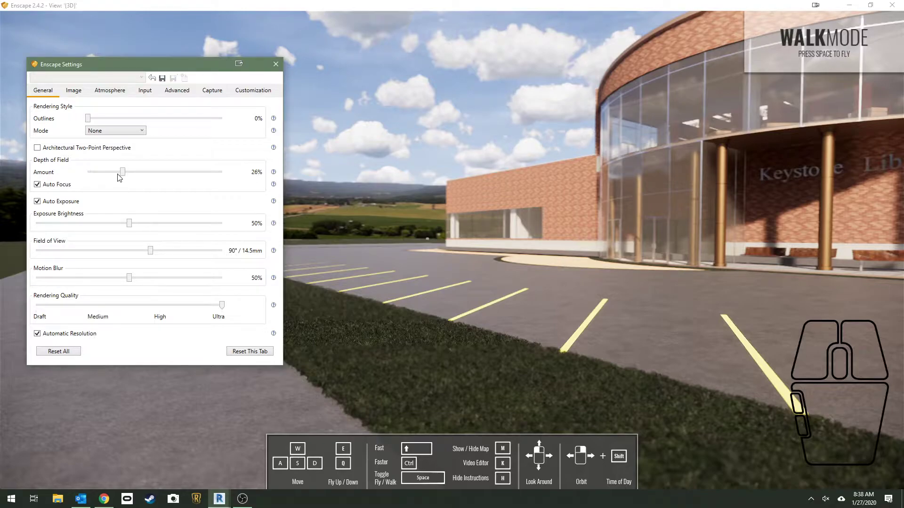
Set the depth of field amount to 0% and the field of view to 90° / 14.6mm
{"action": "left_click_drag", "start_coordinate": [119, 177], "coordinate": [75, 174]}
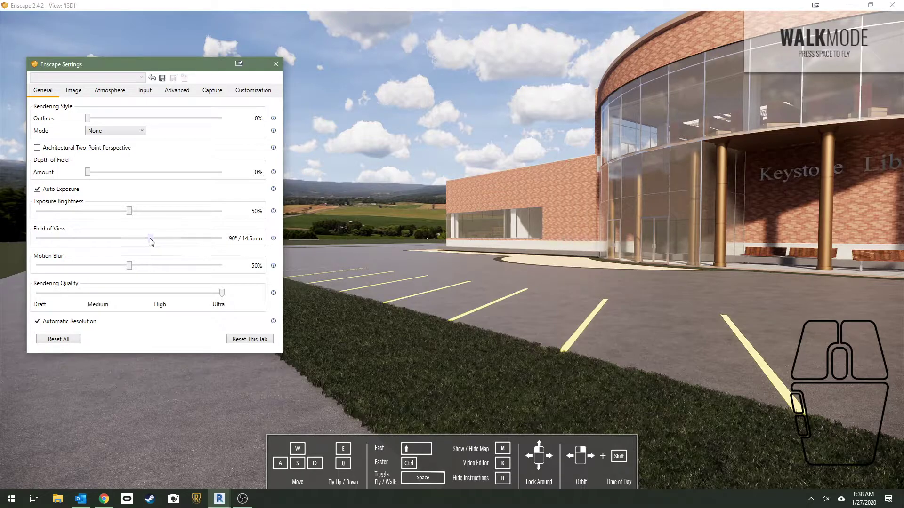
{"action": "mouse_move", "coordinate": [151, 239]}
{"action": "left_mouse_down"}
{"action": "mouse_move", "coordinate": [195, 240]}
{"action": "mouse_move", "coordinate": [102, 234]}
{"action": "mouse_move", "coordinate": [184, 238]}
{"action": "mouse_move", "coordinate": [152, 242]}
{"action": "left_mouse_up"}
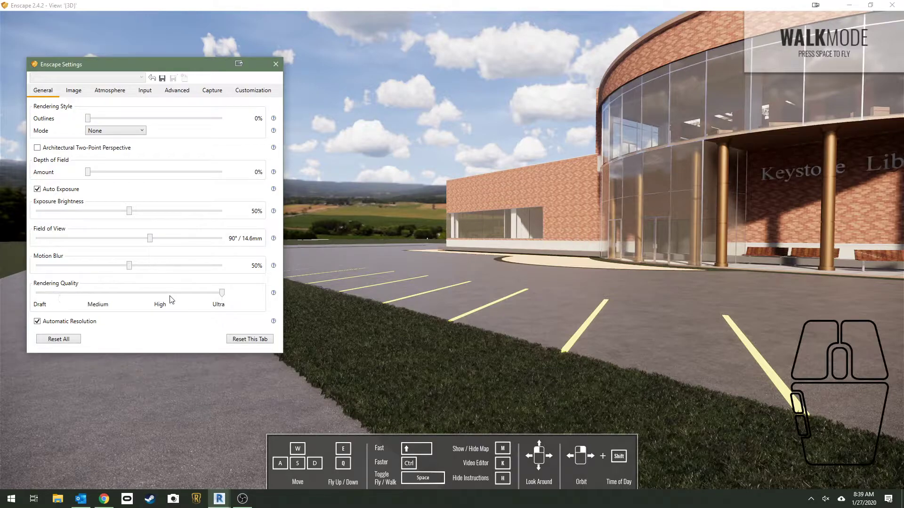
Reposition the Enscape settings, lower the rendering quality to Medium and look around the library's entrance
{"action": "left_click", "coordinate": [223, 294]}
{"action": "left_click", "coordinate": [172, 69]}
{"action": "left_click_drag", "start_coordinate": [172, 72], "coordinate": [189, 98]}
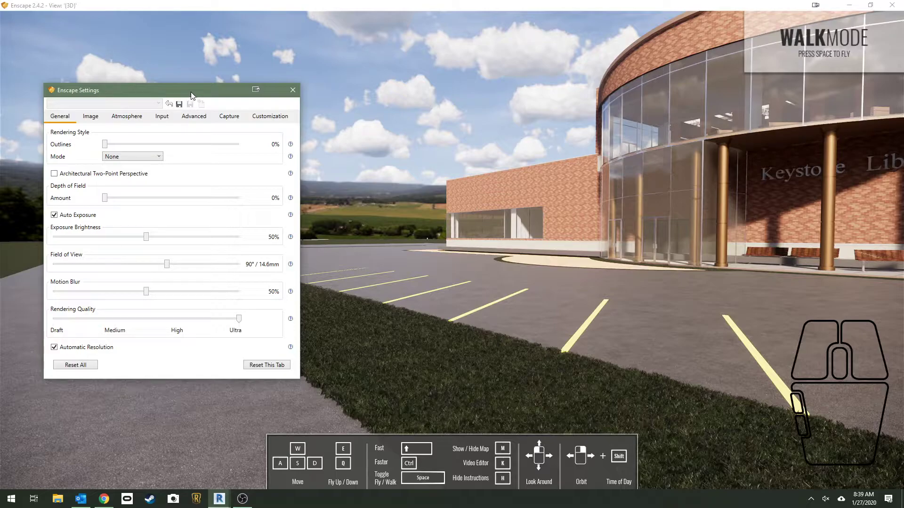
{"action": "left_click_drag", "start_coordinate": [187, 98], "coordinate": [181, 86]}
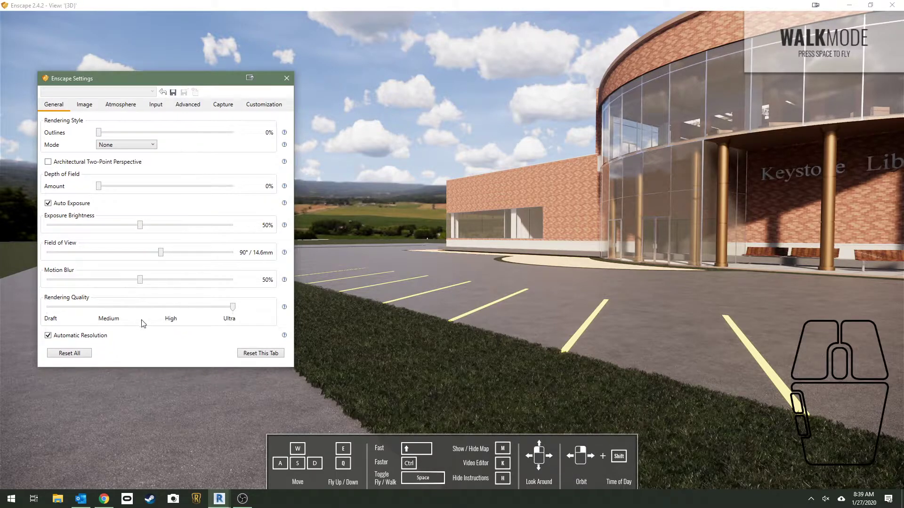
{"action": "left_click", "coordinate": [111, 308]}
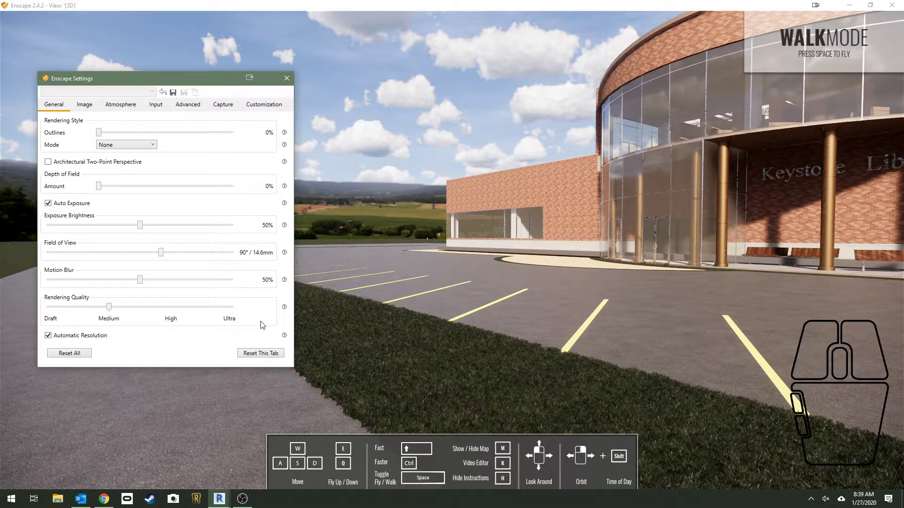
{"action": "left_click", "coordinate": [565, 262]}
{"action": "left_click_drag", "start_coordinate": [565, 262], "coordinate": [585, 240]}
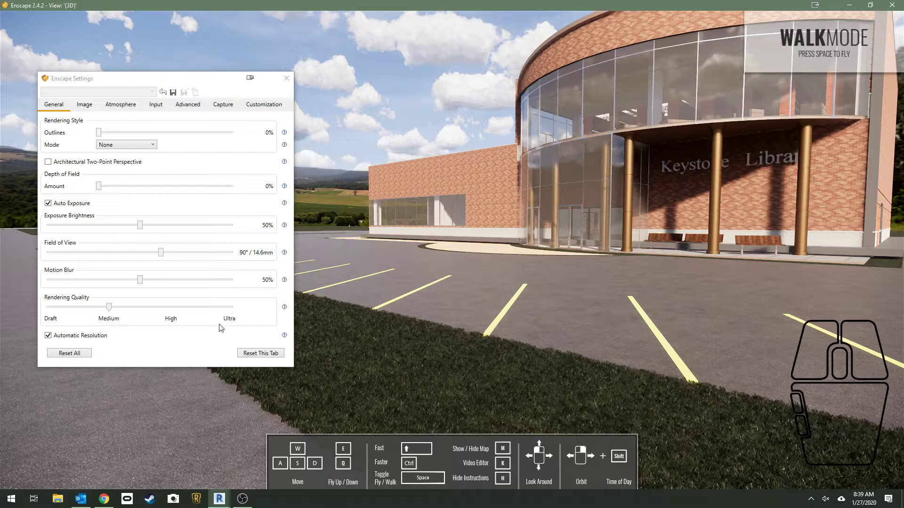
Return the rendering quality to Ultra and look around the parking lot and building
{"action": "left_click", "coordinate": [233, 307]}
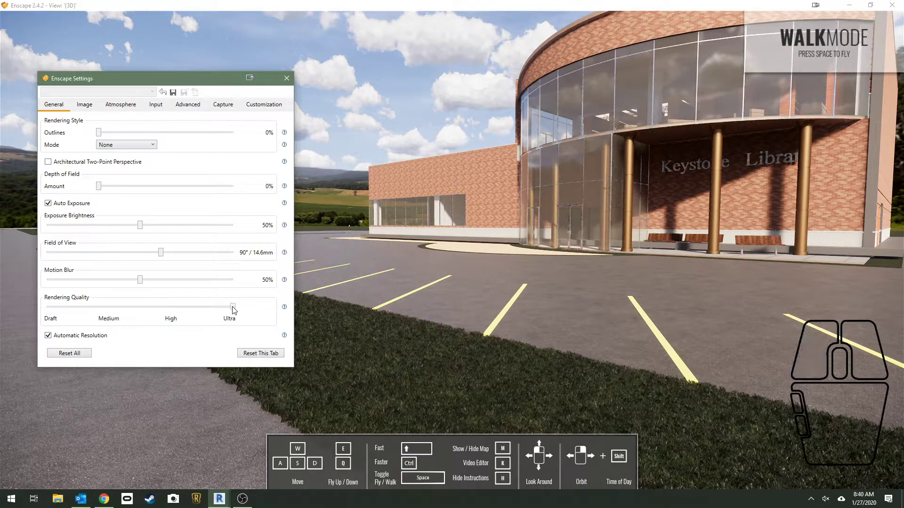
{"action": "left_click_drag", "start_coordinate": [310, 303], "coordinate": [267, 305]}
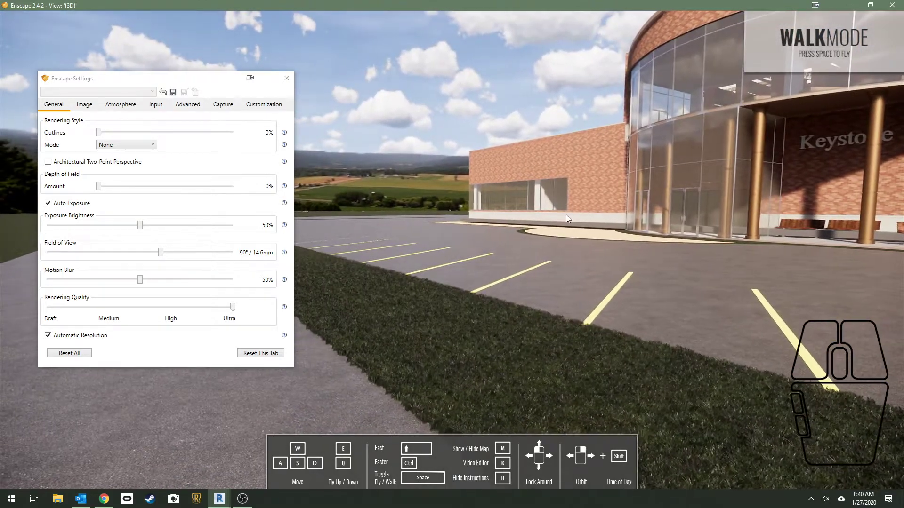
{"action": "left_click_drag", "start_coordinate": [567, 217], "coordinate": [584, 220]}
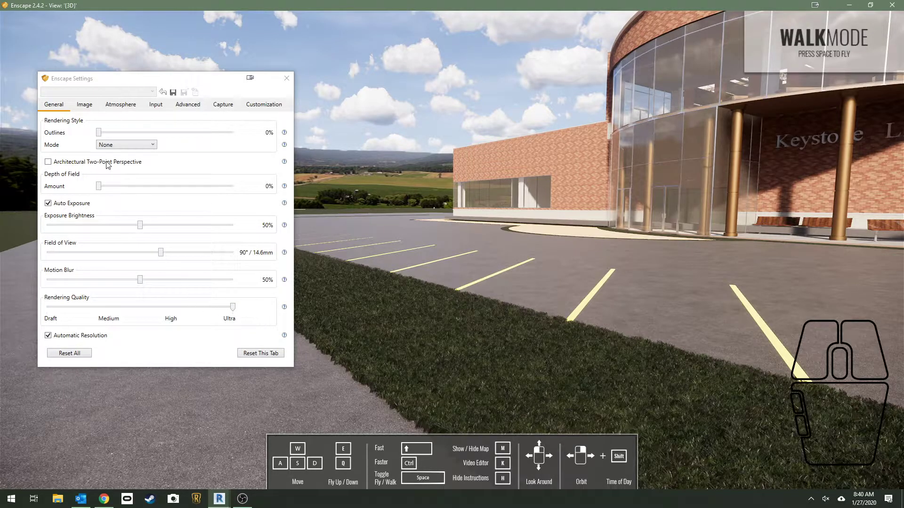
Review the Image settings and bring up the Atmosphere settings
{"action": "left_click", "coordinate": [86, 112]}
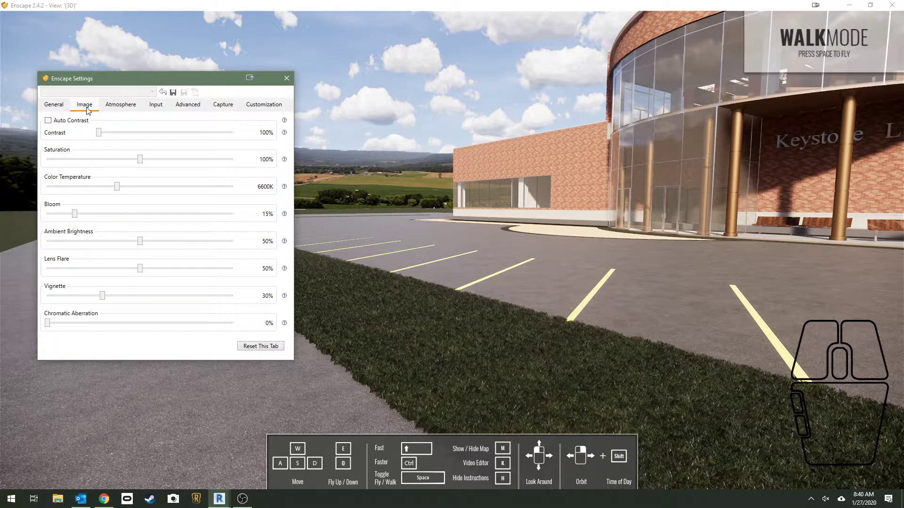
{"action": "left_click", "coordinate": [56, 104]}
{"action": "left_click", "coordinate": [85, 105]}
{"action": "left_click", "coordinate": [124, 108]}
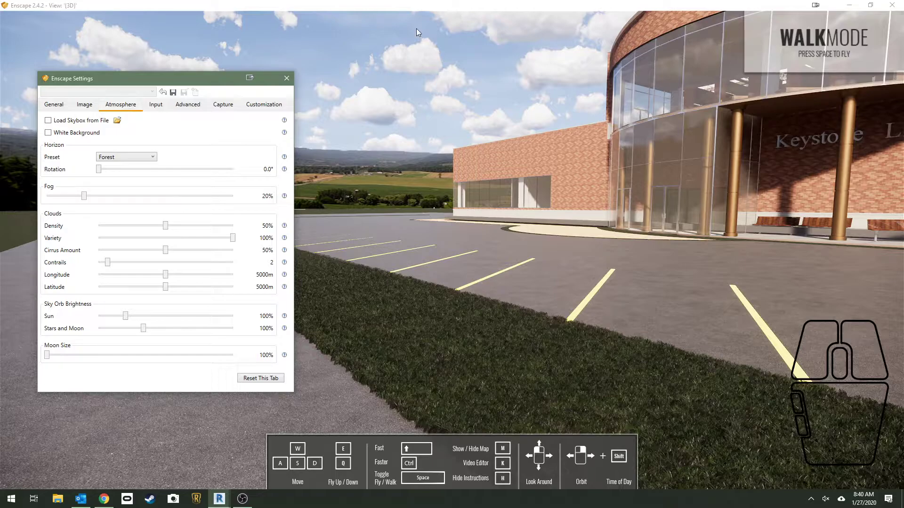
Try the Clear horizon preset, and reset the Atmosphere settings to their defaults with the White Ground preset
{"action": "left_click", "coordinate": [153, 156]}
{"action": "left_click", "coordinate": [135, 170]}
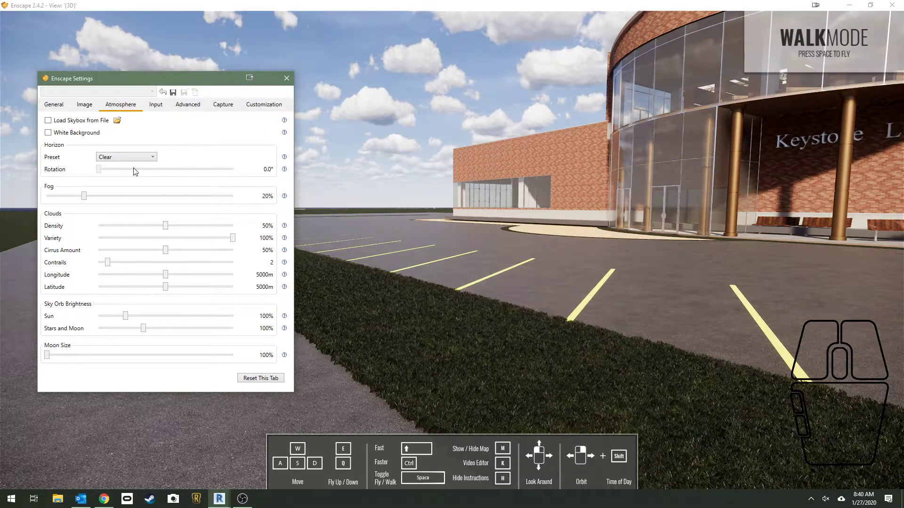
{"action": "left_click", "coordinate": [152, 157]}
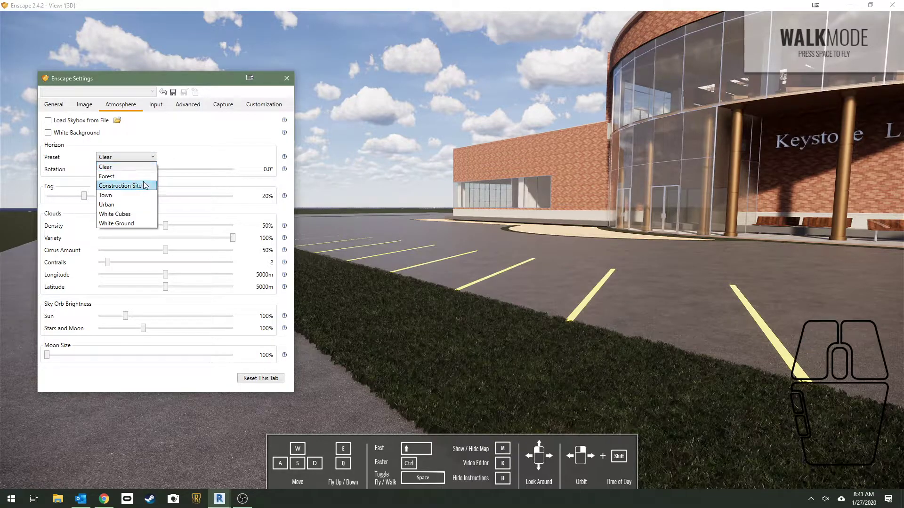
{"action": "left_click", "coordinate": [257, 378]}
{"action": "left_click", "coordinate": [257, 378]}
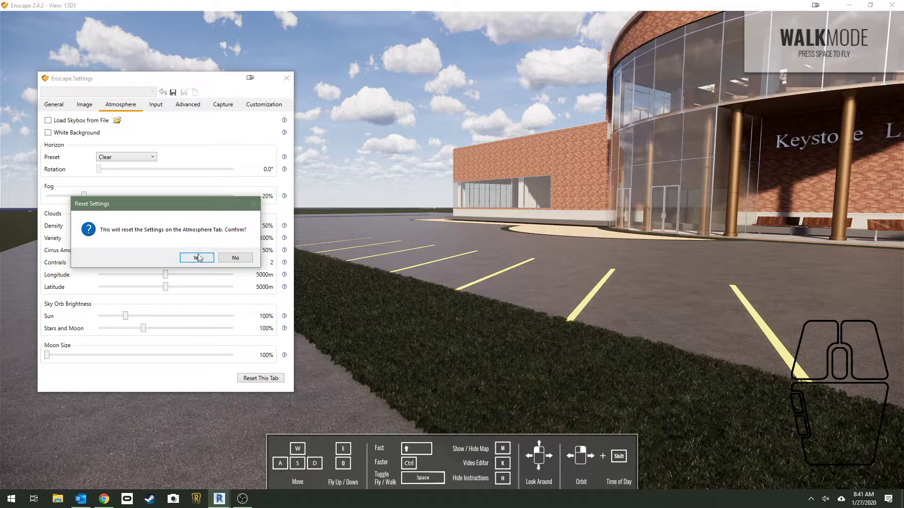
{"action": "left_click", "coordinate": [197, 257]}
{"action": "left_click", "coordinate": [148, 159]}
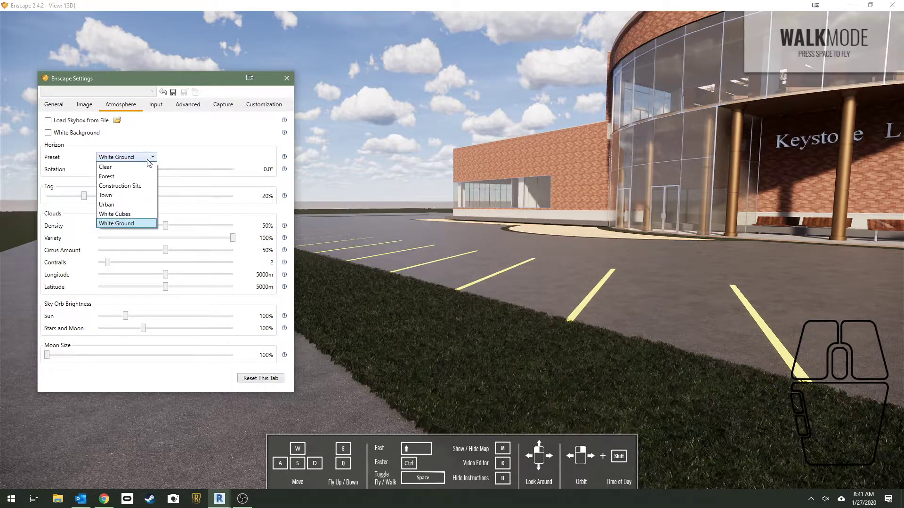
{"action": "left_click", "coordinate": [137, 224]}
Try the Town and Forest horizon presets behind the library
{"action": "left_click", "coordinate": [147, 160]}
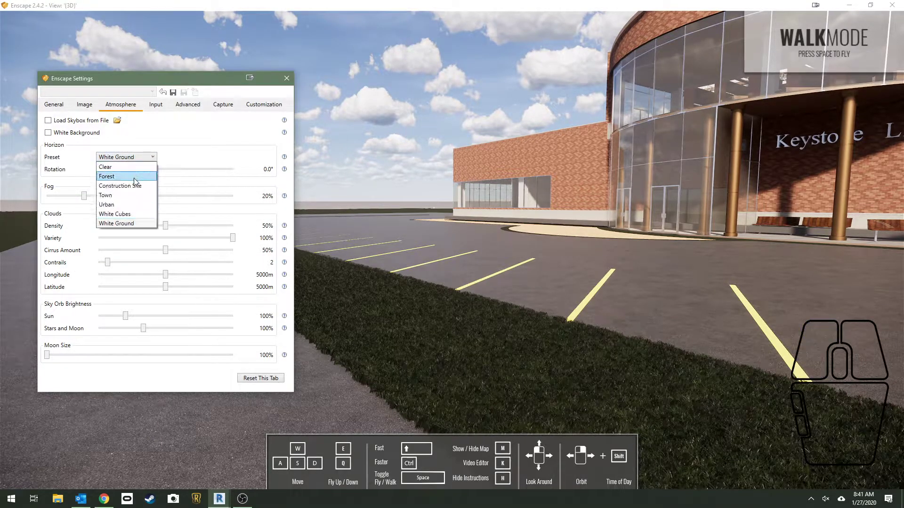
{"action": "left_click", "coordinate": [134, 195]}
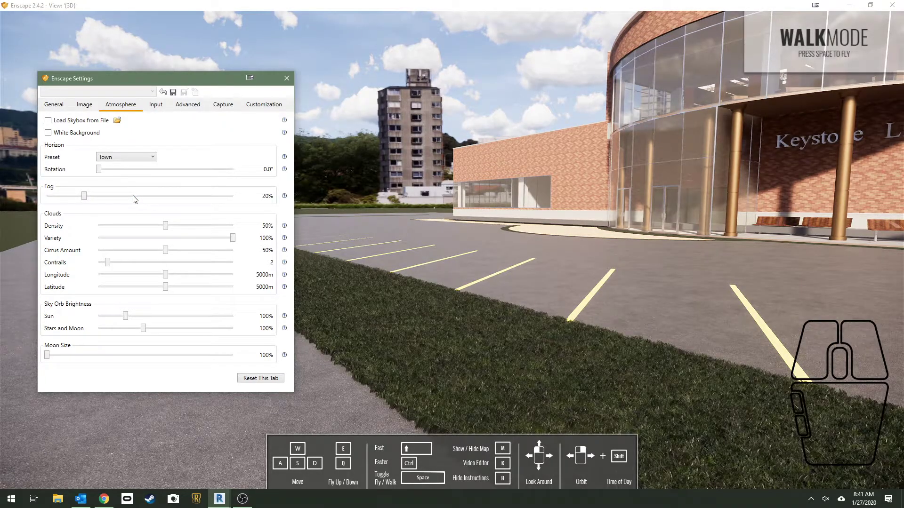
{"action": "left_click", "coordinate": [141, 158]}
{"action": "left_click", "coordinate": [139, 174]}
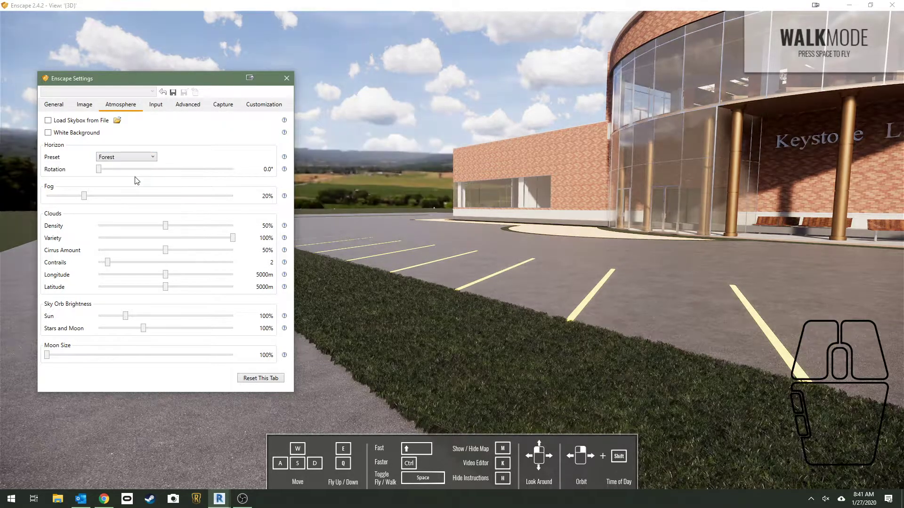
Try the Construction Site and Urban horizon presets behind the library
{"action": "left_click", "coordinate": [143, 161]}
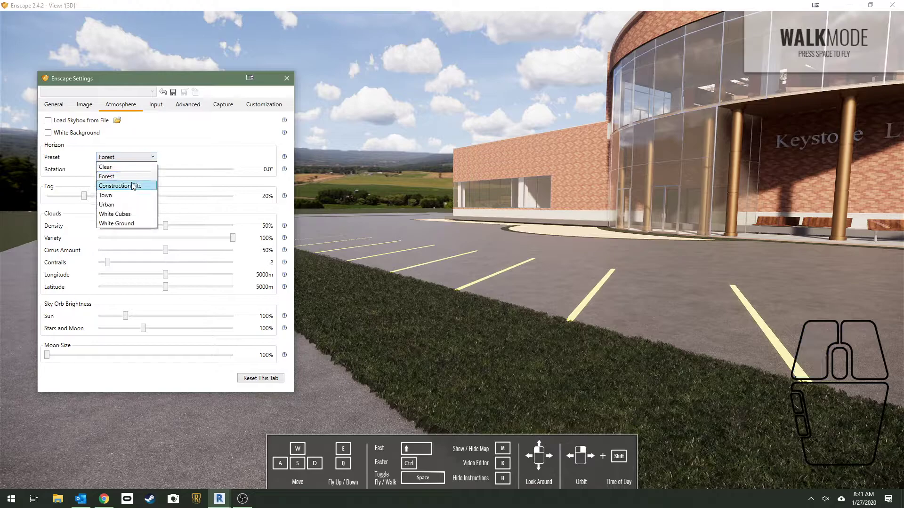
{"action": "left_click", "coordinate": [133, 185]}
{"action": "left_click", "coordinate": [142, 157]}
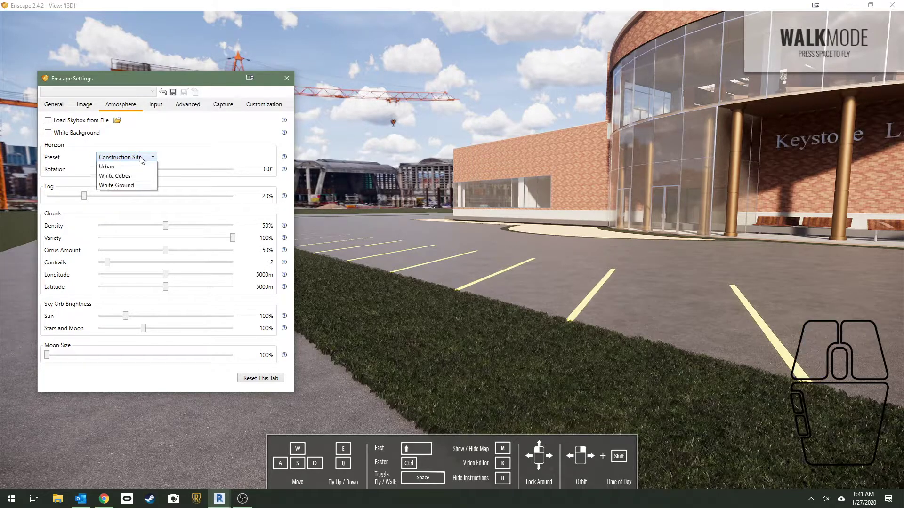
{"action": "left_click", "coordinate": [130, 204]}
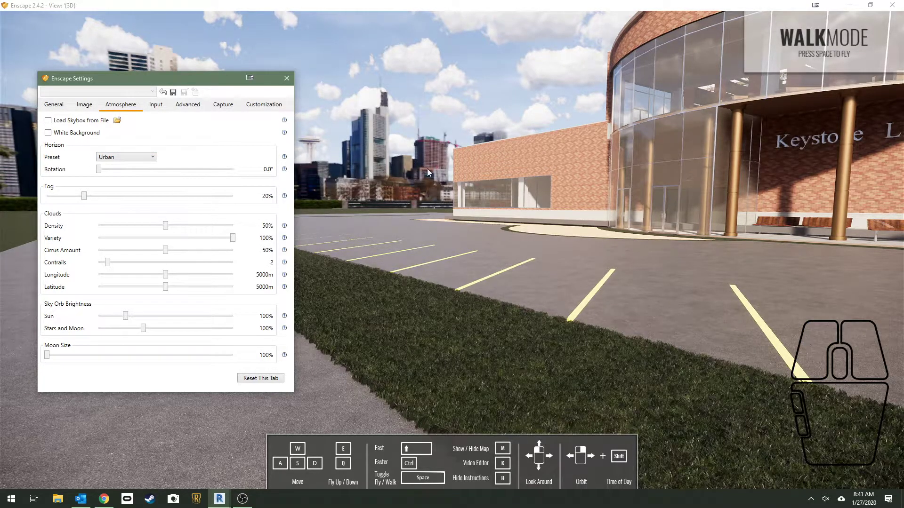
Change the horizon preset to Clear and look along the parking lot toward the empty horizon
{"action": "left_click", "coordinate": [149, 157]}
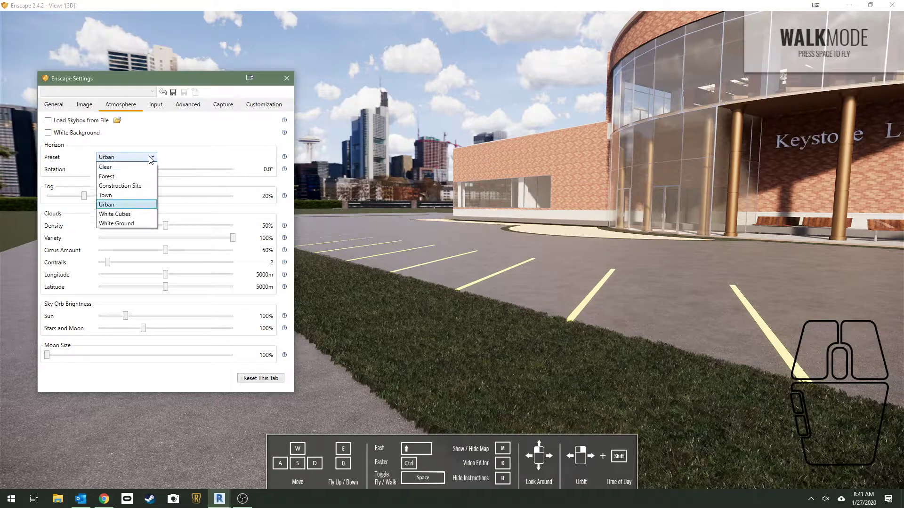
{"action": "left_click", "coordinate": [145, 168]}
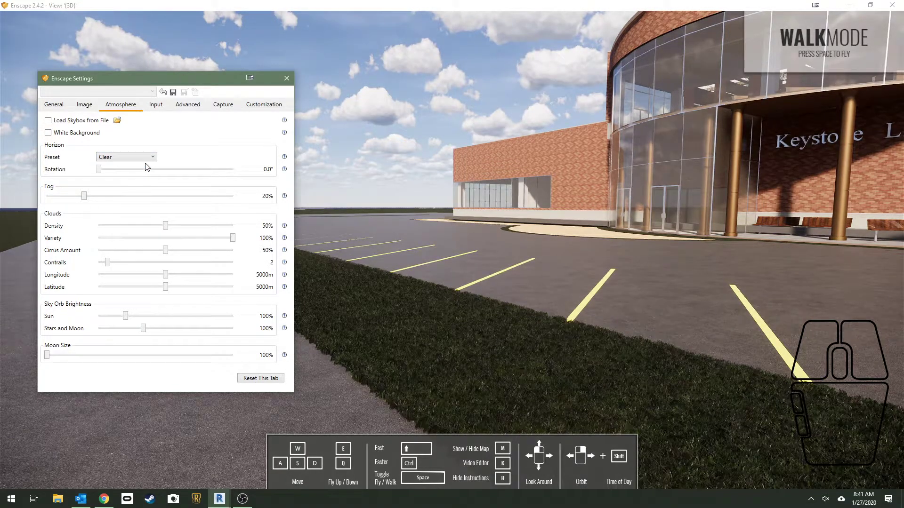
{"action": "left_click_drag", "start_coordinate": [452, 179], "coordinate": [312, 181]}
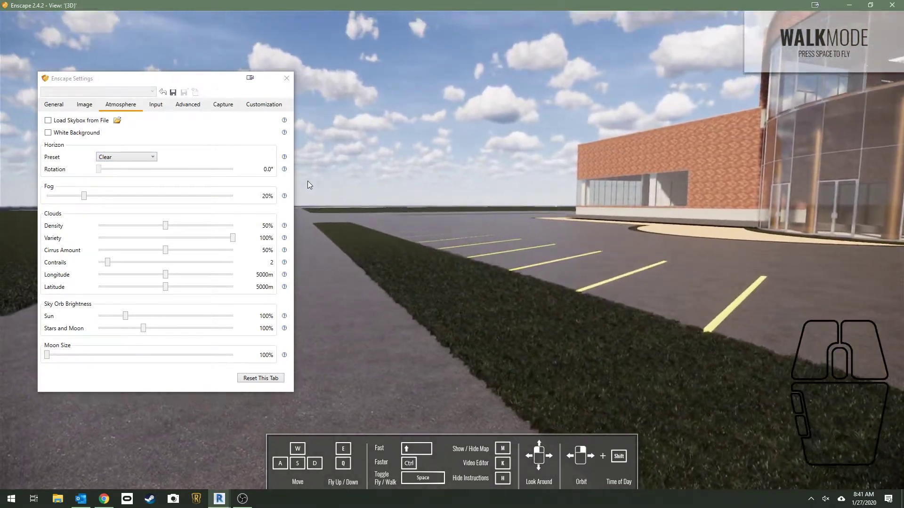
Try the Town horizon preset again, settle on Forest, and look around the scene
{"action": "left_click", "coordinate": [126, 156]}
{"action": "left_click", "coordinate": [139, 192]}
{"action": "left_click", "coordinate": [141, 157]}
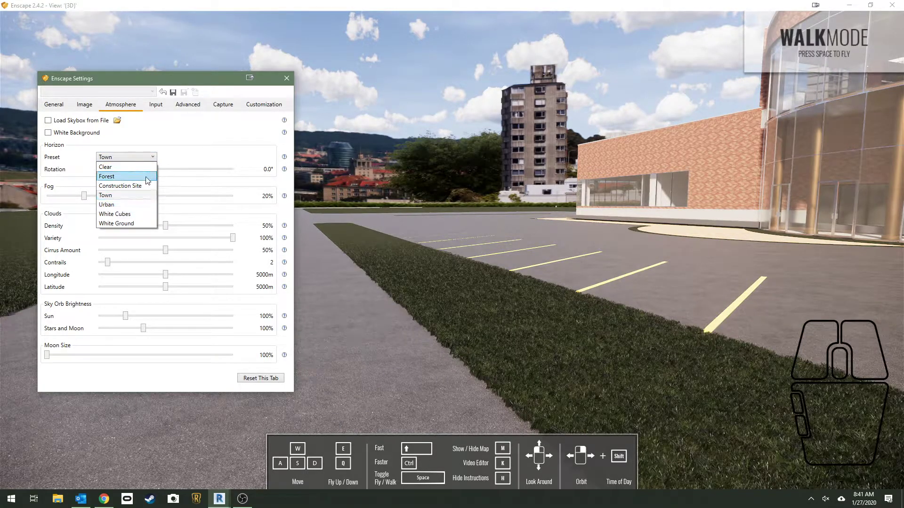
{"action": "left_click", "coordinate": [147, 177]}
{"action": "left_click_drag", "start_coordinate": [556, 368], "coordinate": [669, 353]}
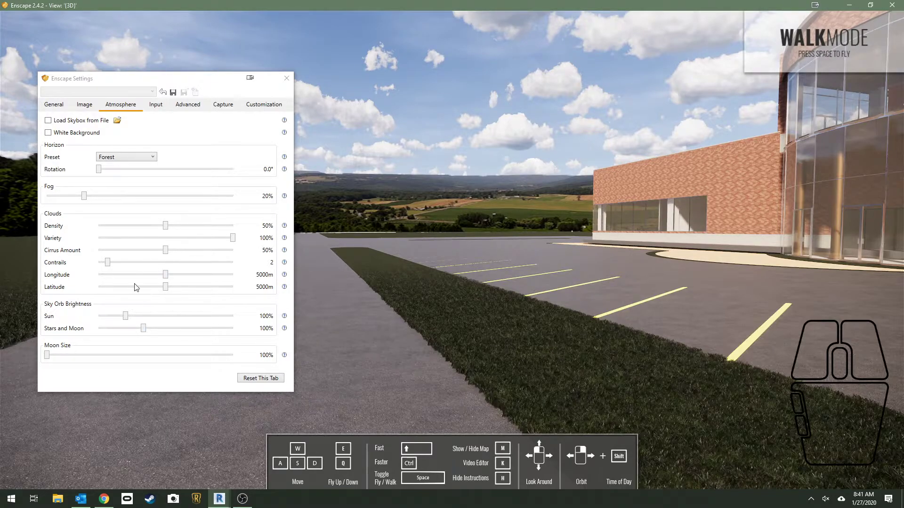
Review the Input and Advanced settings and inspect the grass strip beside the parking lot
{"action": "left_click", "coordinate": [156, 104]}
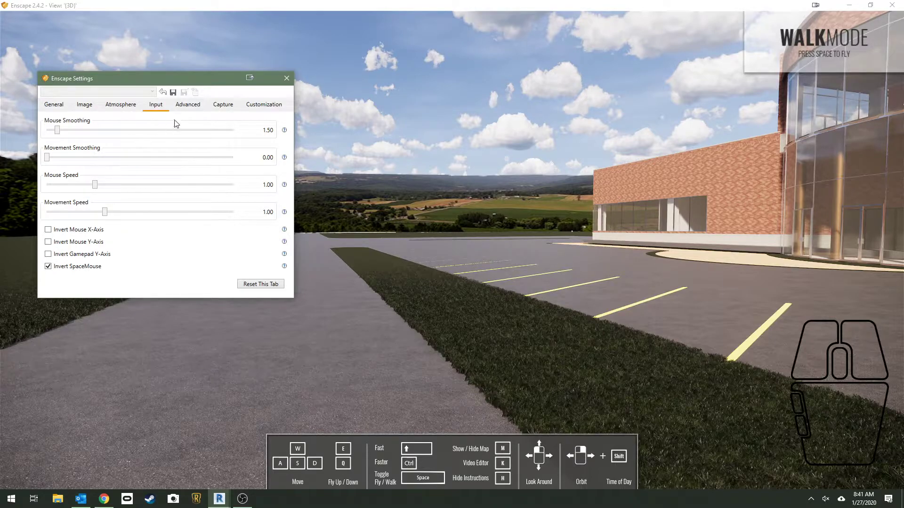
{"action": "left_click", "coordinate": [192, 109]}
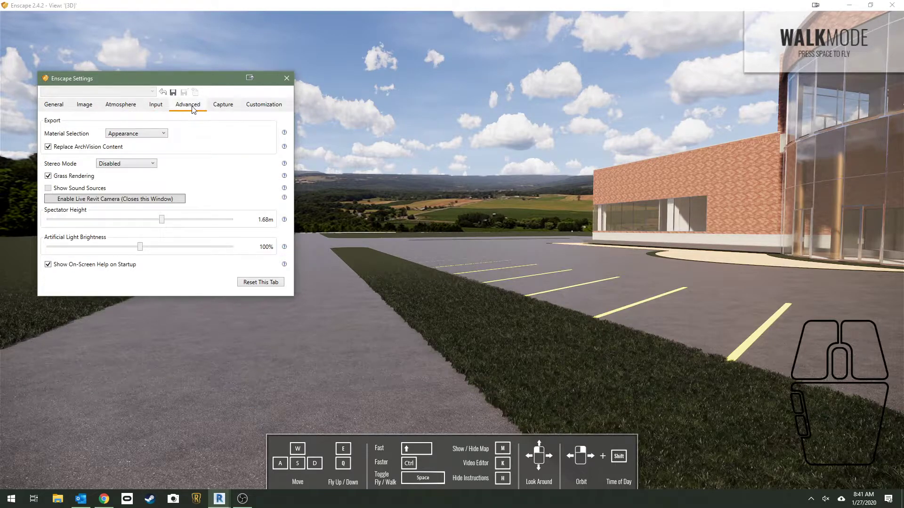
{"action": "mouse_move", "coordinate": [405, 274]}
{"action": "left_mouse_down"}
{"action": "mouse_move", "coordinate": [480, 341]}
{"action": "mouse_move", "coordinate": [560, 452]}
{"action": "mouse_move", "coordinate": [633, 487]}
{"action": "mouse_move", "coordinate": [420, 274]}
{"action": "left_mouse_up"}
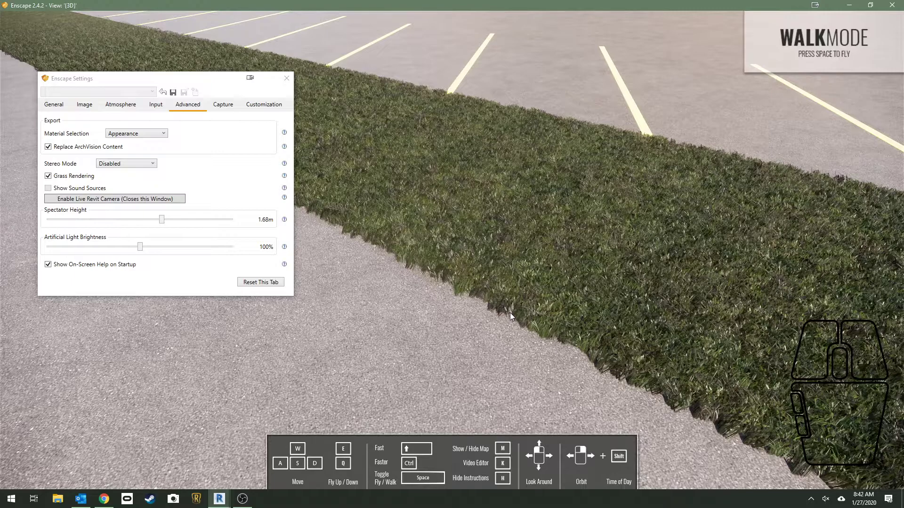
{"action": "left_click_drag", "start_coordinate": [507, 310], "coordinate": [497, 301]}
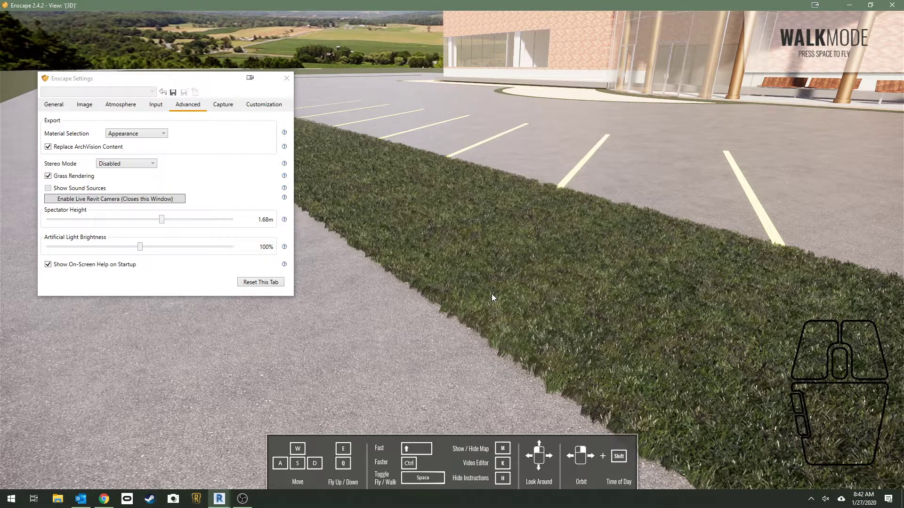
{"action": "left_click_drag", "start_coordinate": [491, 295], "coordinate": [416, 246]}
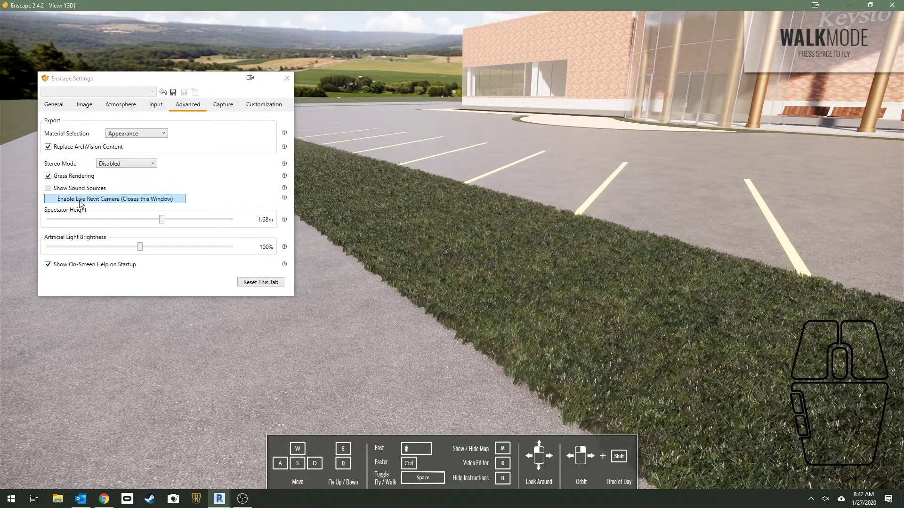
Toggle grass rendering off and back on to compare the grass strip
{"action": "left_click", "coordinate": [48, 176]}
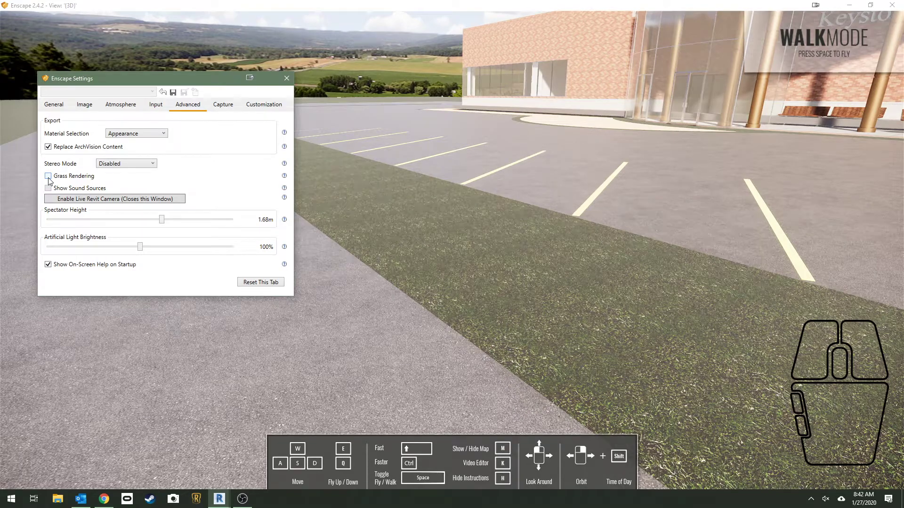
{"action": "left_click", "coordinate": [48, 178]}
{"action": "left_click", "coordinate": [48, 178]}
{"action": "left_click", "coordinate": [48, 178]}
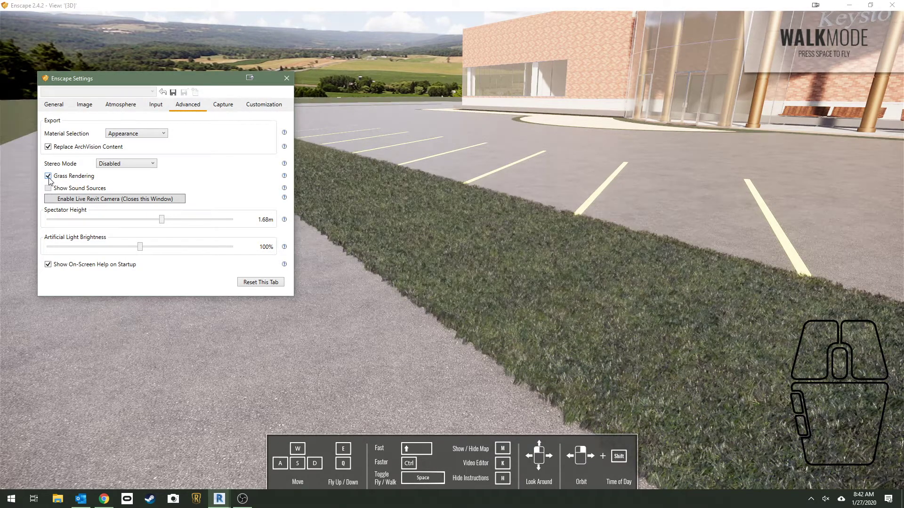
In the Capture settings, set the video frame rate to 60 FPS and the panorama resolution to High, keeping Maximum compression quality
{"action": "left_click", "coordinate": [216, 107]}
{"action": "left_click_drag", "start_coordinate": [406, 200], "coordinate": [390, 151]}
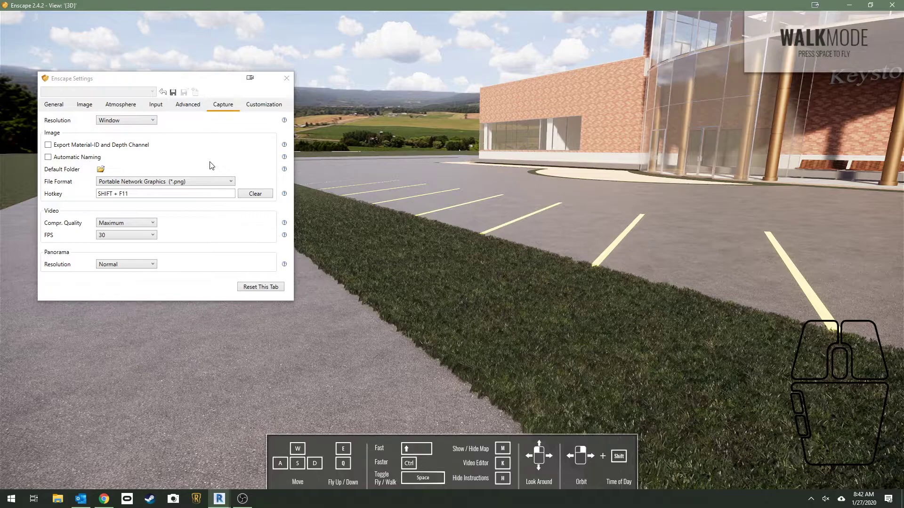
{"action": "left_click", "coordinate": [125, 236]}
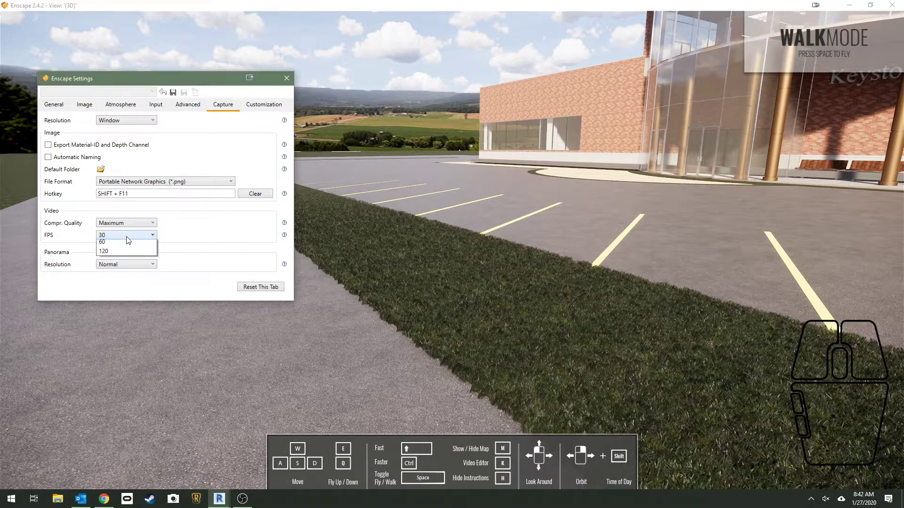
{"action": "left_click", "coordinate": [123, 264]}
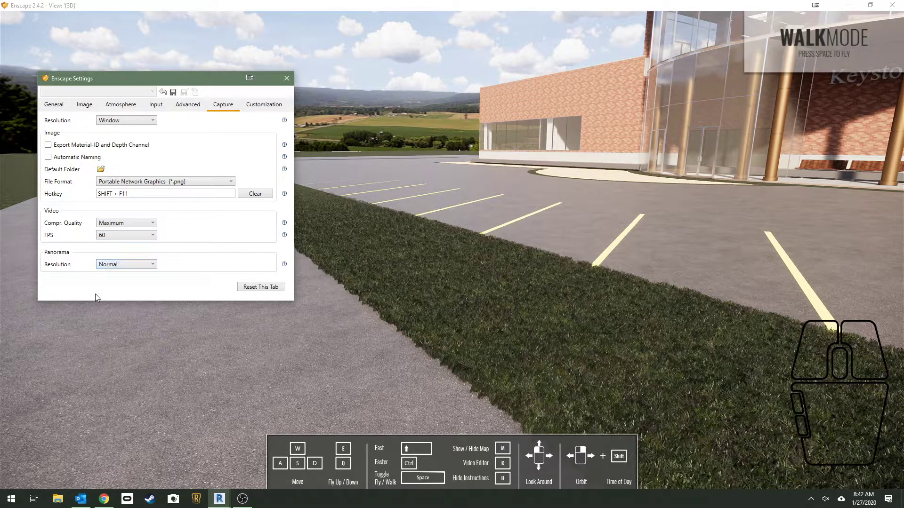
{"action": "left_click", "coordinate": [130, 222]}
{"action": "left_click", "coordinate": [130, 262]}
{"action": "left_click", "coordinate": [137, 266]}
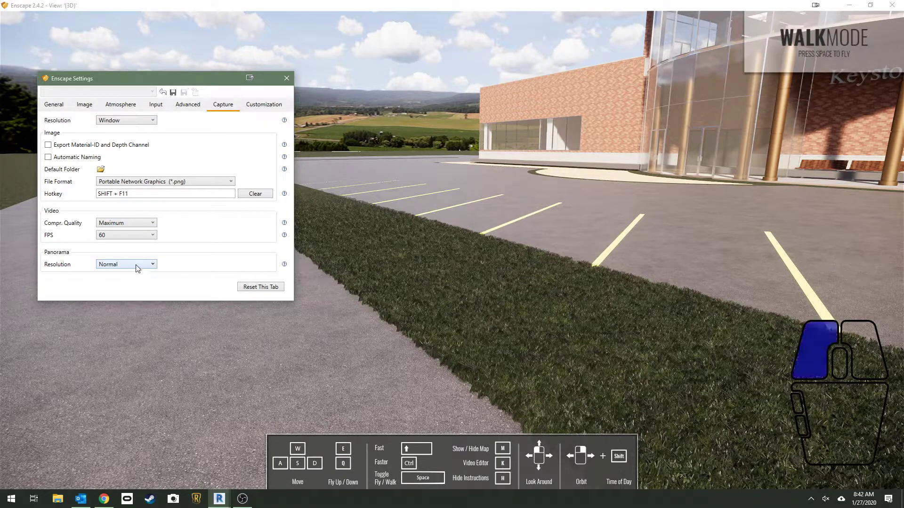
{"action": "left_click", "coordinate": [135, 293]}
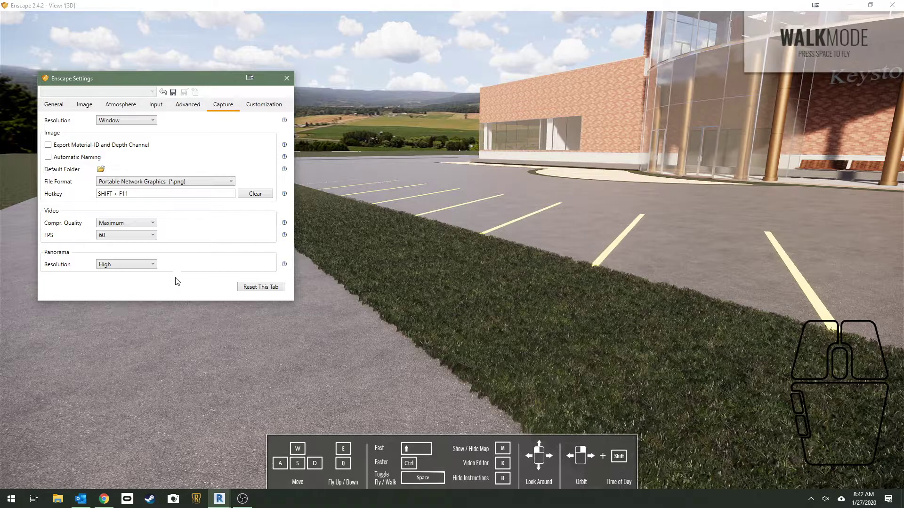
Set the image capture file format to JPEG Image (*.jpg) and assign SHIFT + F11 as the capture hotkey
{"action": "left_click", "coordinate": [143, 182]}
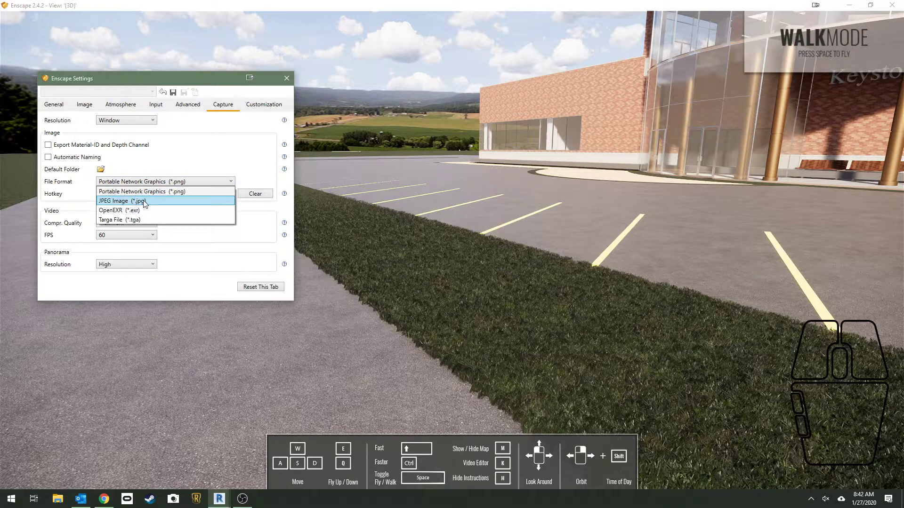
{"action": "left_click", "coordinate": [140, 200]}
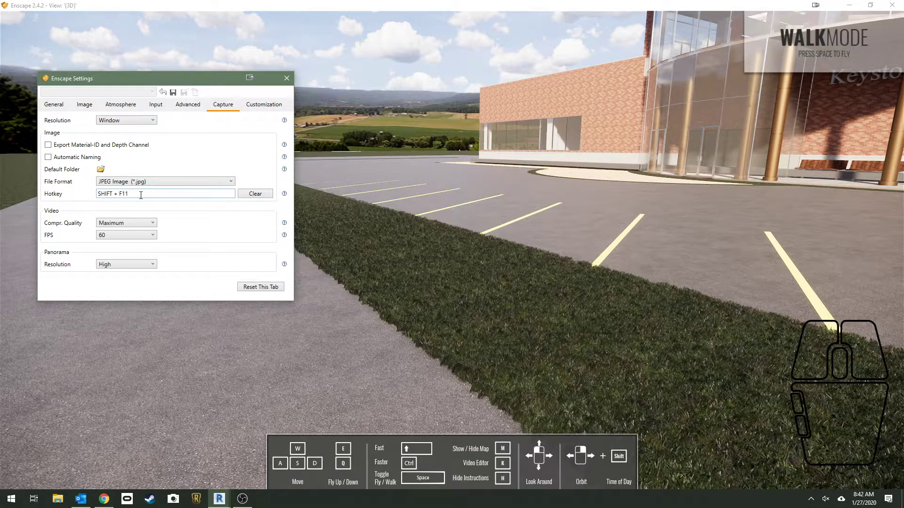
{"action": "left_click", "coordinate": [149, 193]}
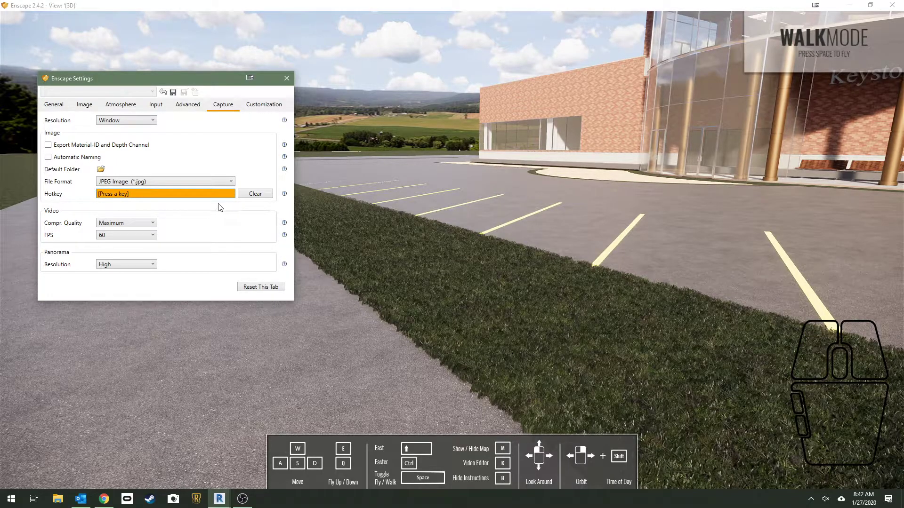
{"action": "key", "text": "shift+F11"}
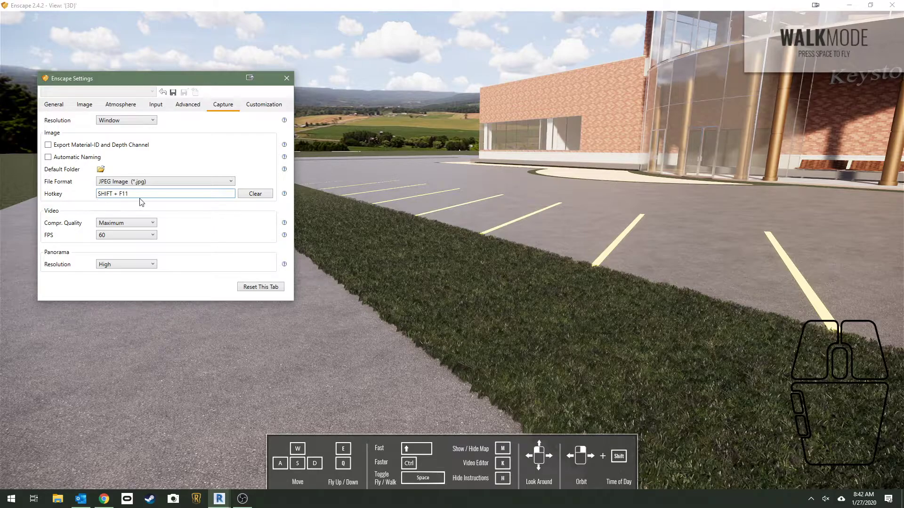
Enable automatic naming for captured images
{"action": "left_click_drag", "start_coordinate": [545, 177], "coordinate": [562, 103]}
{"action": "left_click_drag", "start_coordinate": [561, 202], "coordinate": [597, 177]}
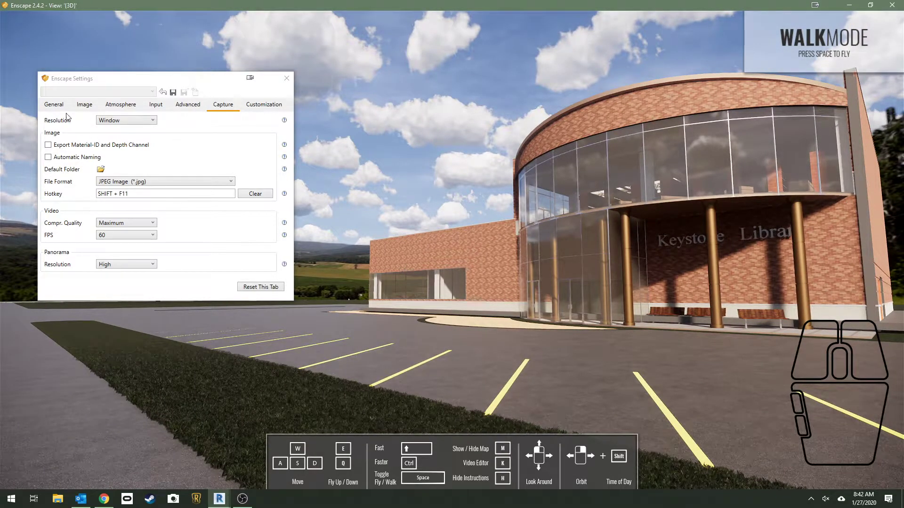
{"action": "left_click", "coordinate": [53, 105]}
{"action": "left_click", "coordinate": [223, 104]}
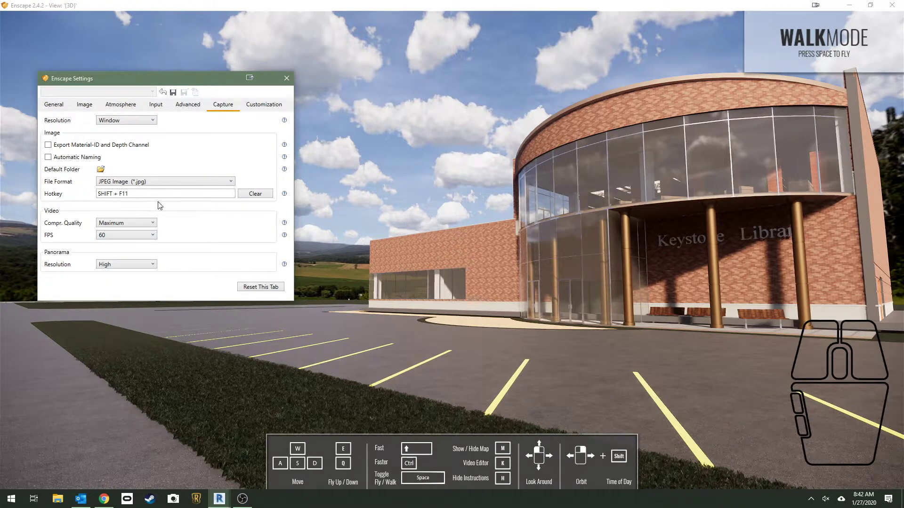
{"action": "left_click", "coordinate": [48, 157]}
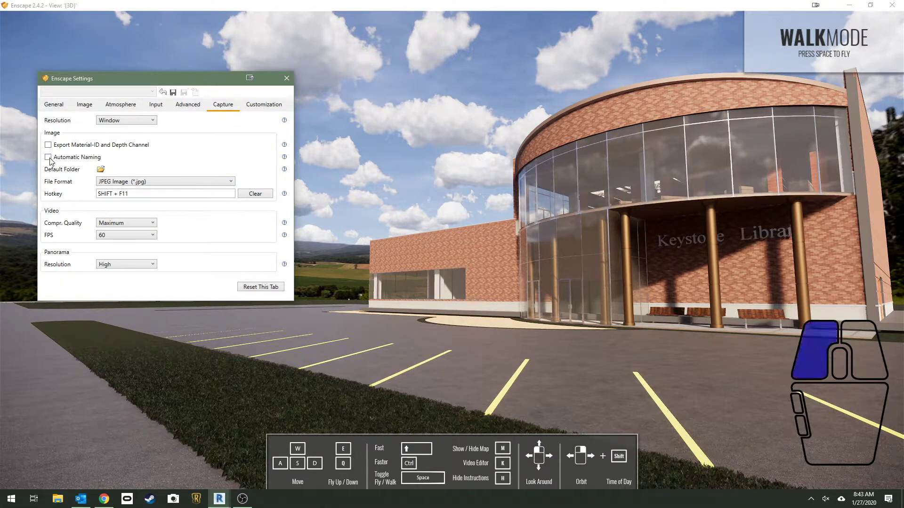
Create a folder named EnscapeRenders on the desktop and set it as the default capture folder
{"action": "left_click", "coordinate": [101, 170]}
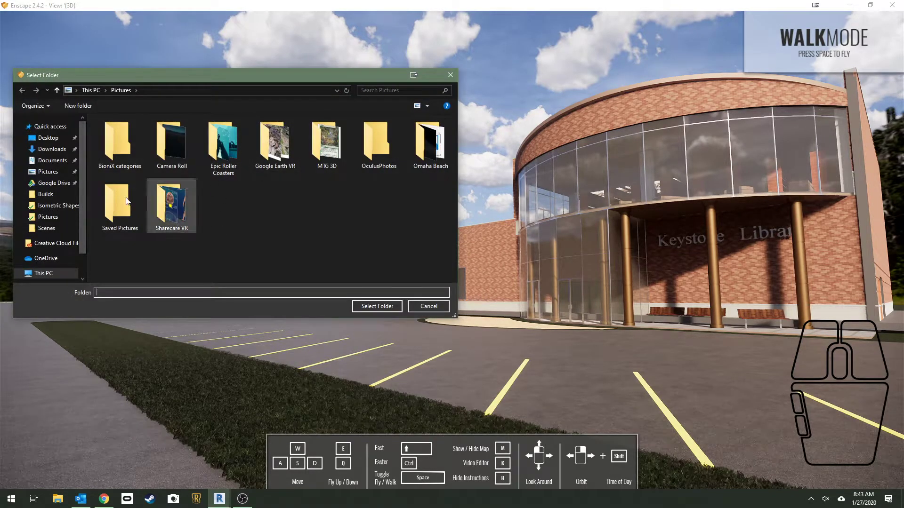
{"action": "left_click", "coordinate": [48, 137]}
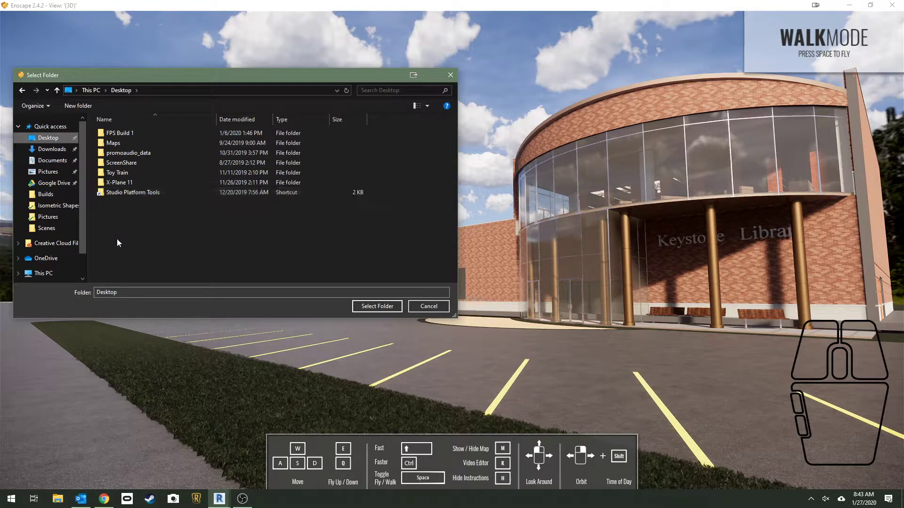
{"action": "right_click", "coordinate": [115, 215]}
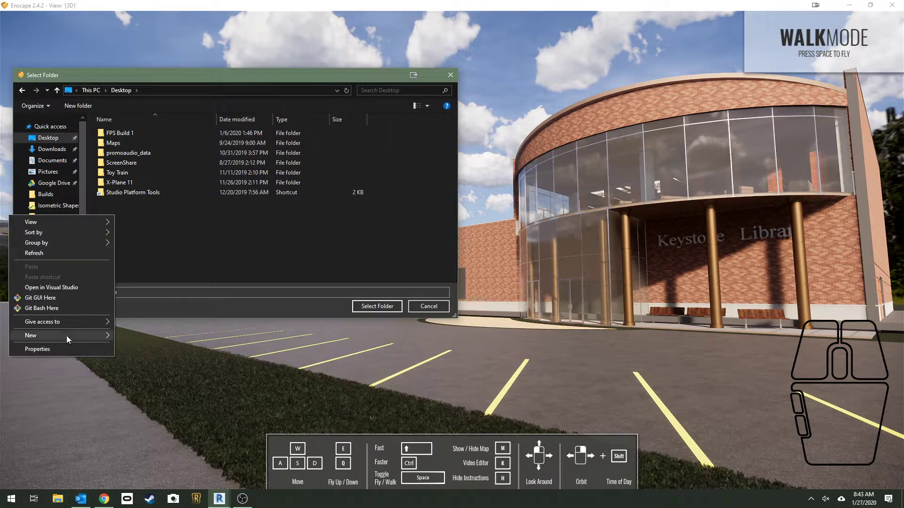
{"action": "mouse_move", "coordinate": [66, 335]}
{"action": "left_click", "coordinate": [143, 338]}
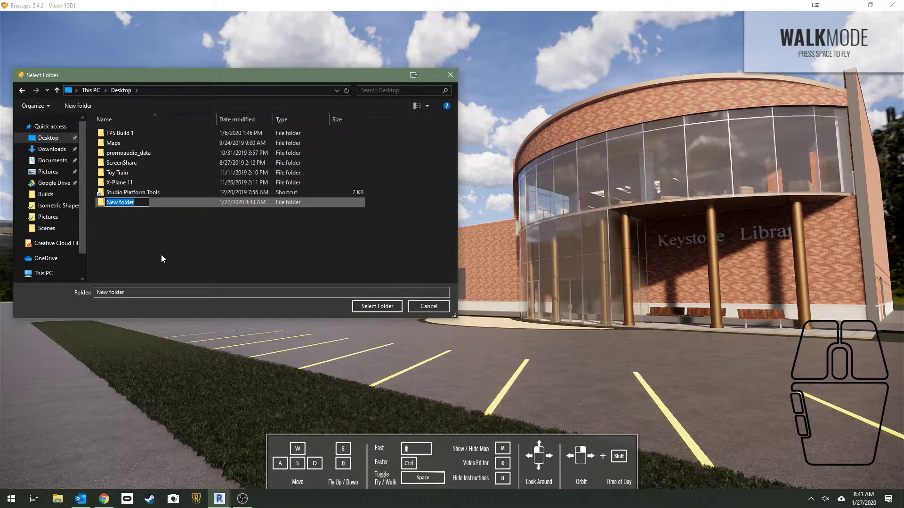
{"action": "type", "text": "EnscapeRenders"}
{"action": "key", "text": "Return"}
{"action": "double_click", "coordinate": [135, 203]}
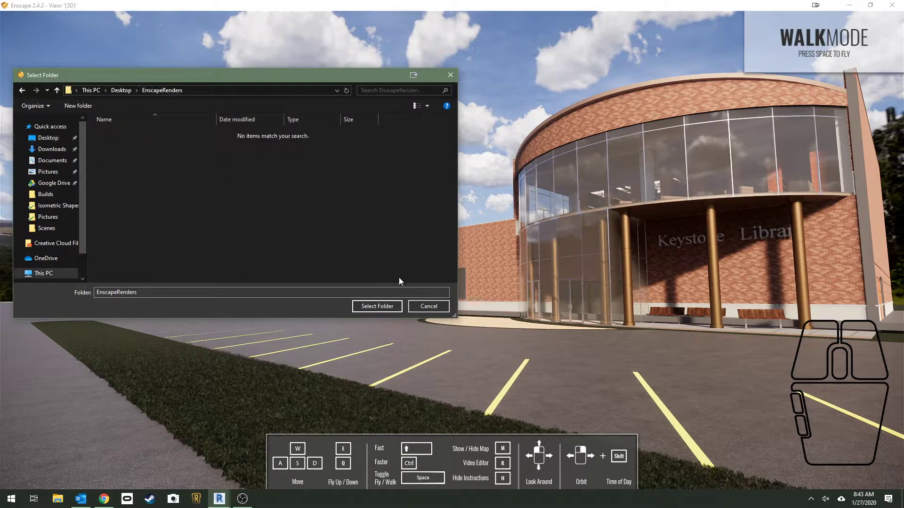
{"action": "left_click", "coordinate": [375, 306]}
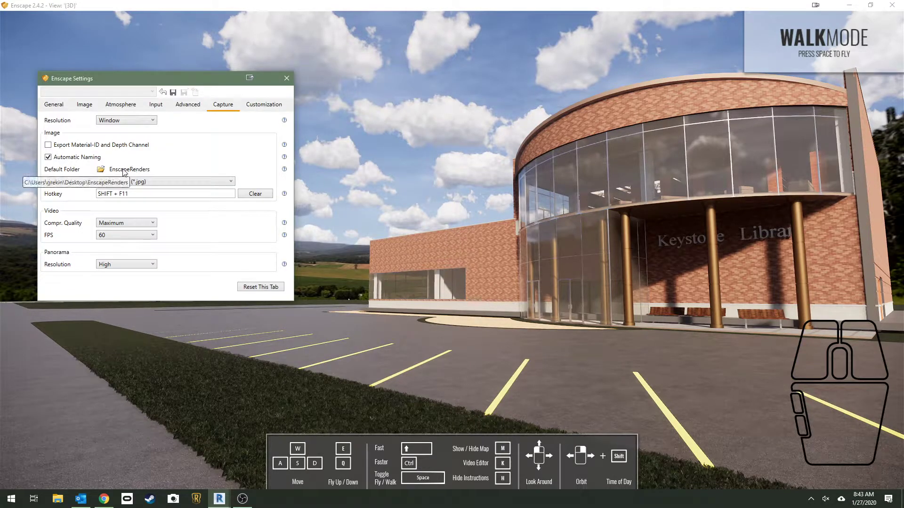
Review the Customization settings, then close the settings window
{"action": "left_click", "coordinate": [263, 104]}
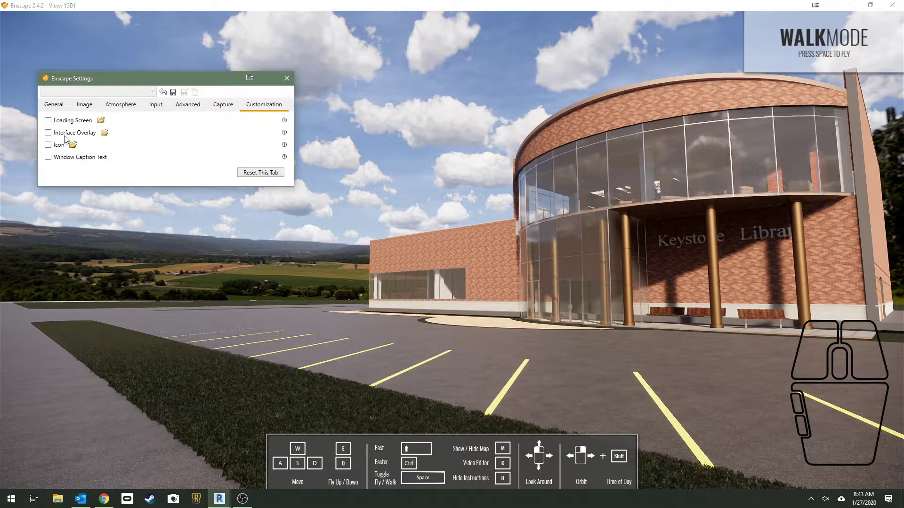
{"action": "left_click", "coordinate": [283, 81]}
{"action": "left_click_drag", "start_coordinate": [397, 244], "coordinate": [567, 342]}
{"action": "left_click_drag", "start_coordinate": [388, 243], "coordinate": [411, 216]}
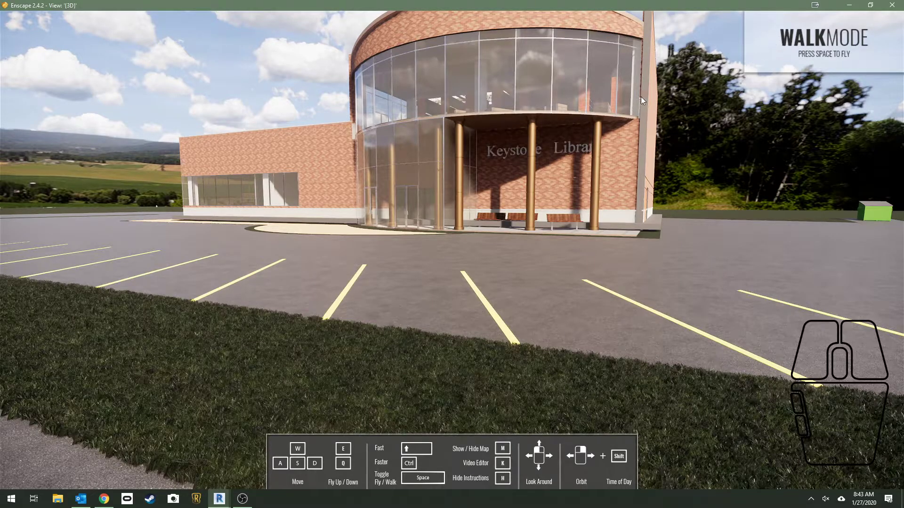
Toggle between Walk Mode and Fly Mode several times, finishing in Fly Mode
{"action": "key", "text": "space"}
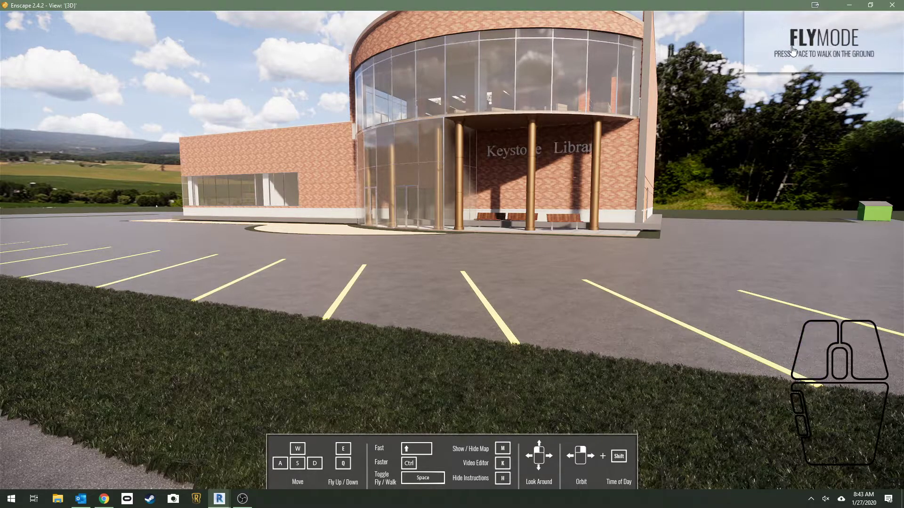
{"action": "key", "text": "space"}
{"action": "key", "text": "space"}
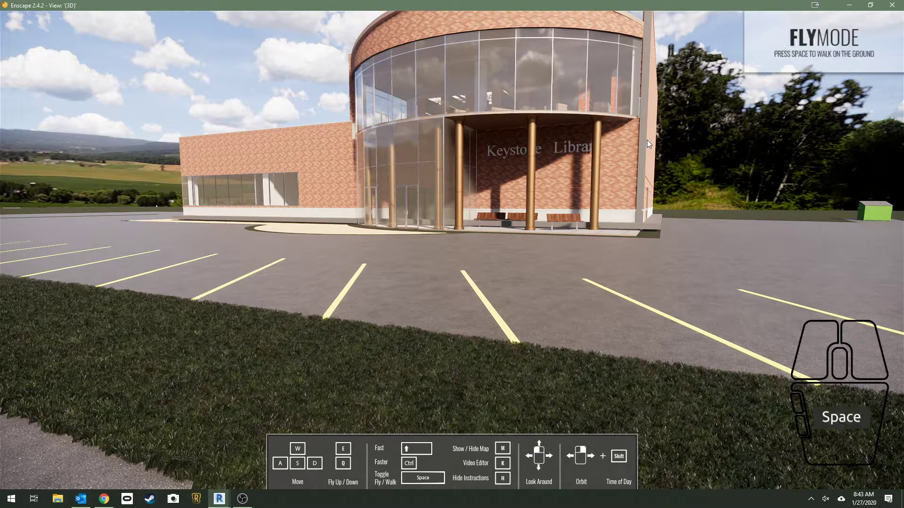
{"action": "key", "text": "space"}
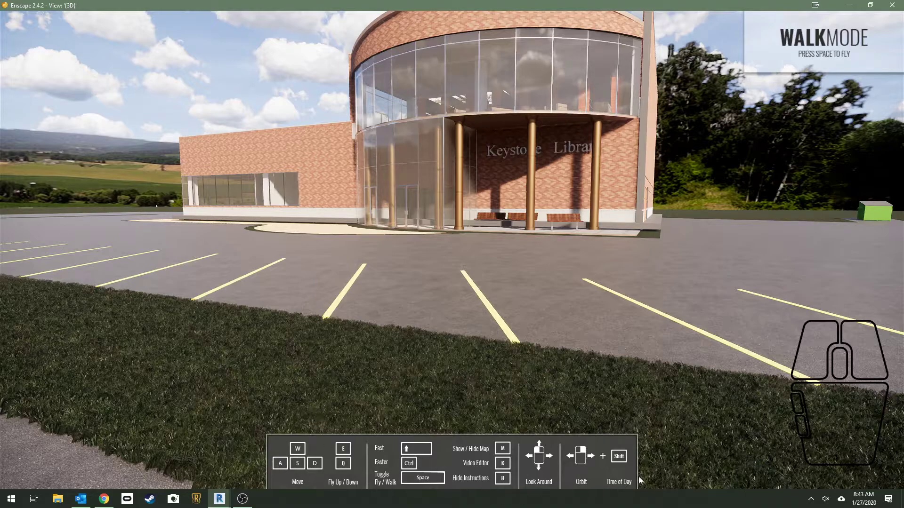
{"action": "key", "text": "space"}
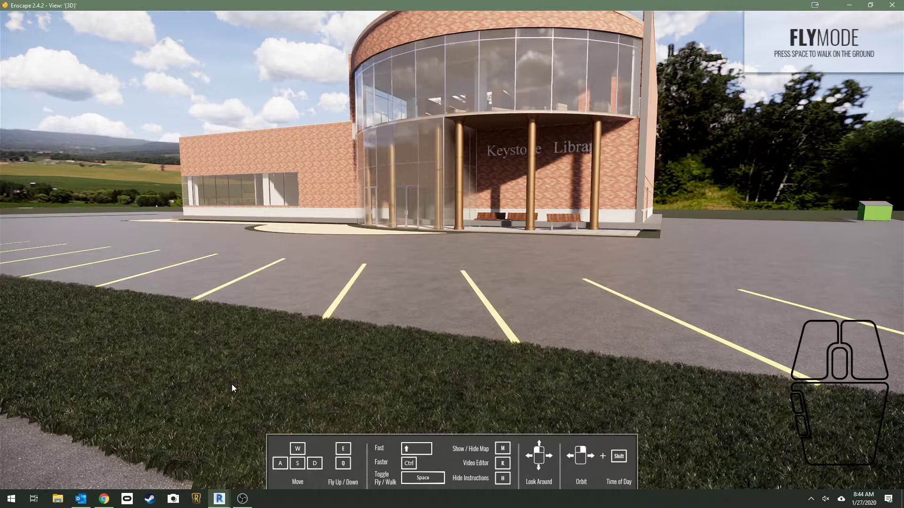
Fly up and down in front of the library, then return to Walk Mode on the ground
{"action": "key", "text": "e"}
{"action": "key", "text": "q"}
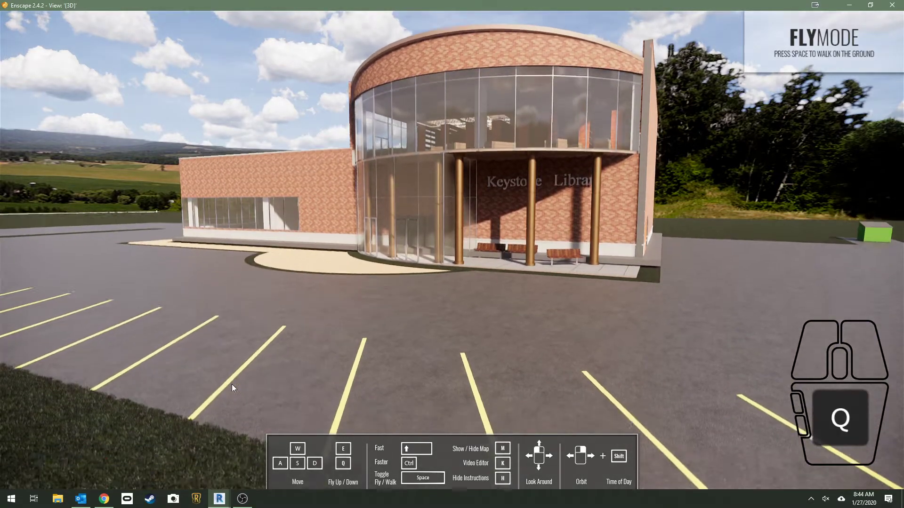
{"action": "key", "text": "e"}
{"action": "key", "text": "q"}
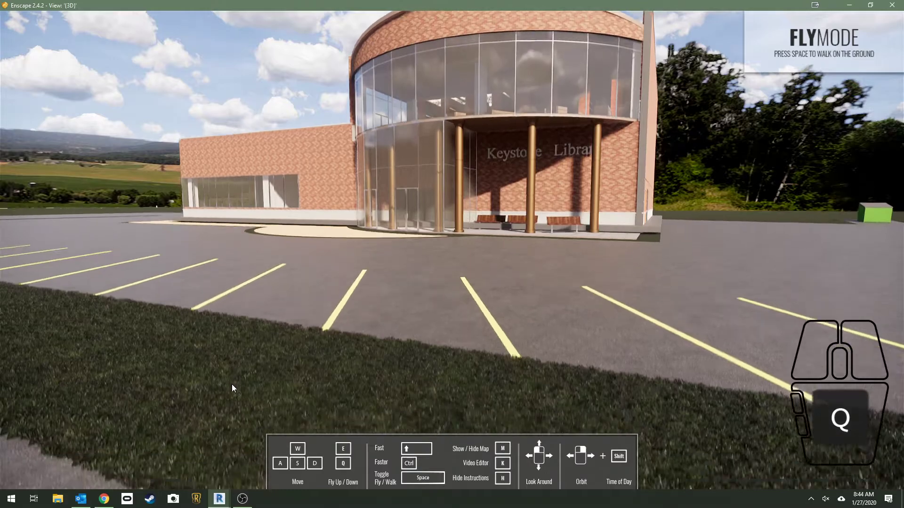
{"action": "key", "text": "e"}
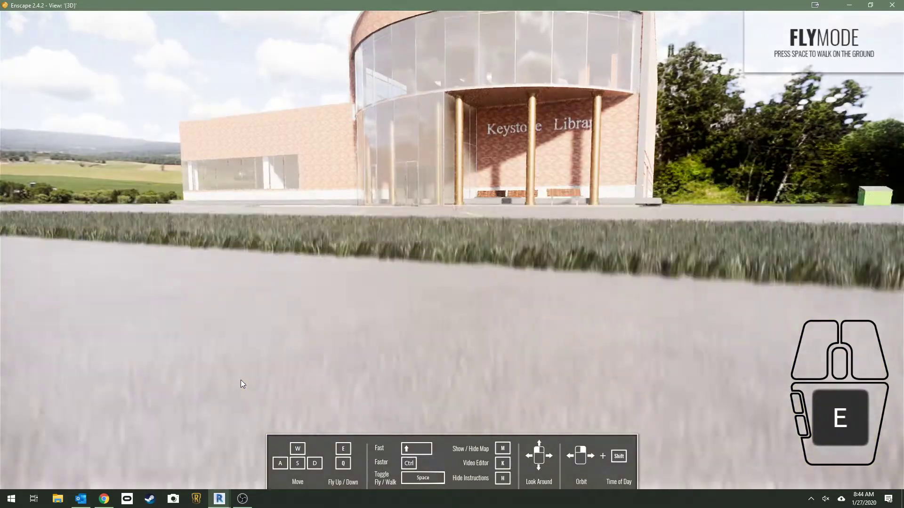
{"action": "key", "text": "space"}
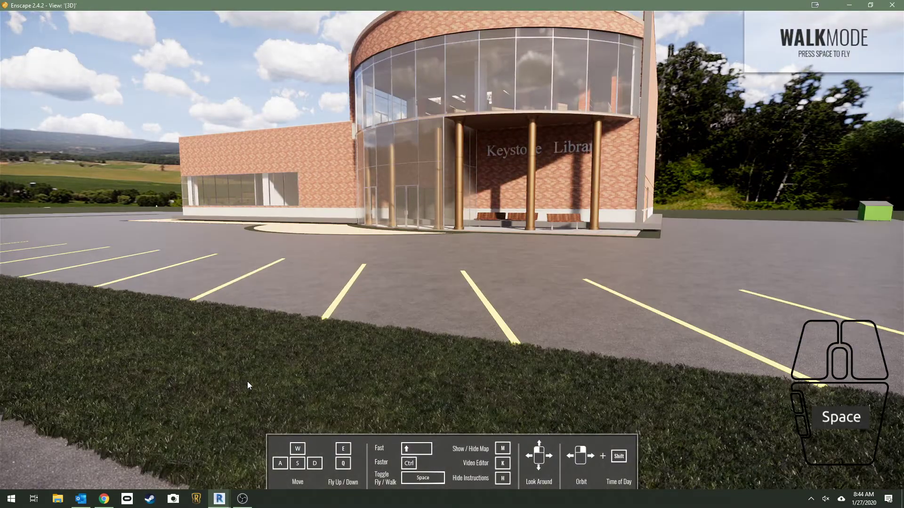
Look around the parking lot and walk at fast speed up to the library's glass entrance
{"action": "left_click_drag", "start_coordinate": [423, 299], "coordinate": [226, 284]}
{"action": "key", "text": "w"}
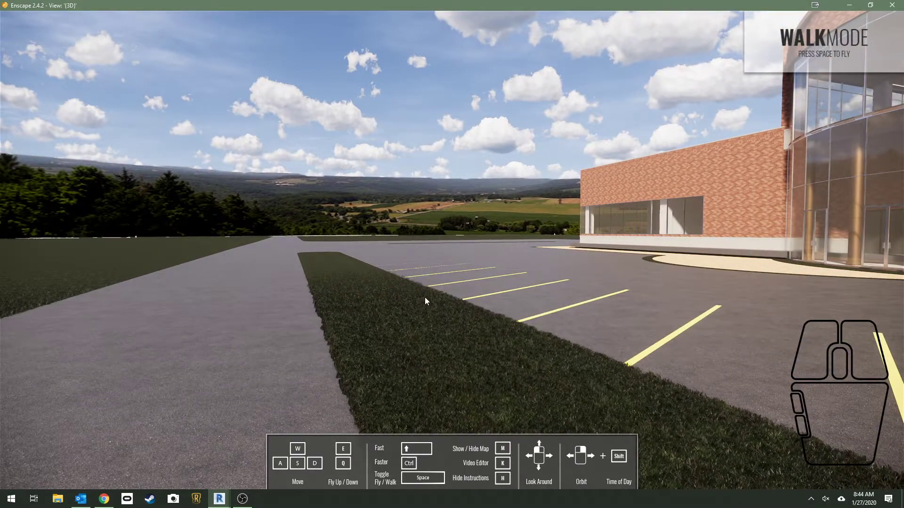
{"action": "left_click_drag", "start_coordinate": [424, 298], "coordinate": [499, 300]}
{"action": "key", "text": "w"}
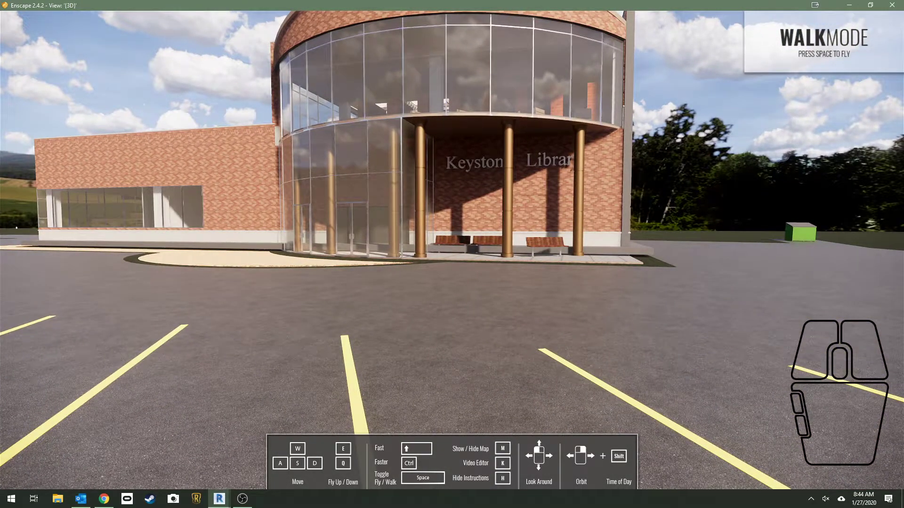
{"action": "key", "text": "shift"}
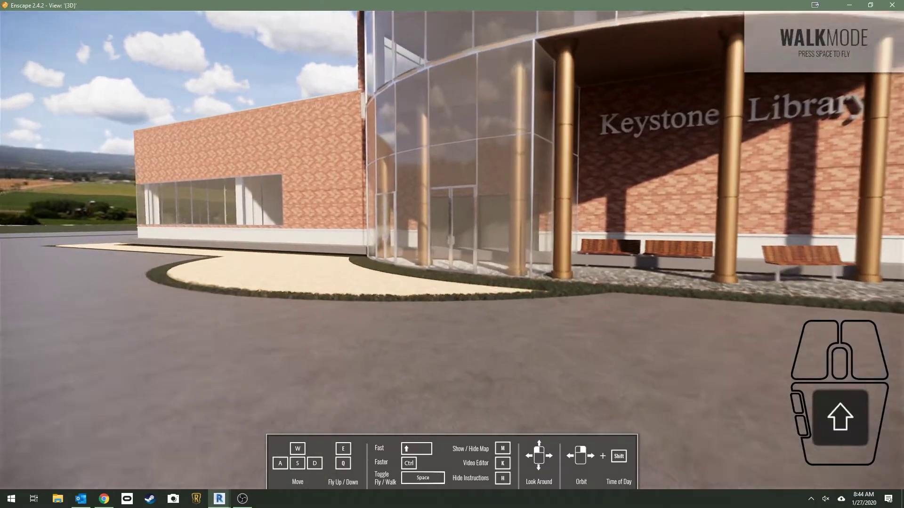
{"action": "key", "text": "w"}
{"action": "key", "text": "shift"}
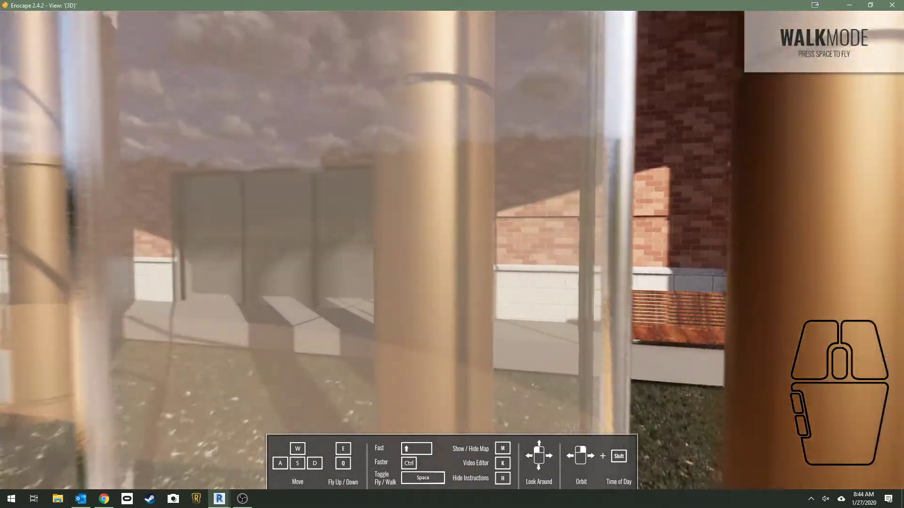
Inspect the glass entrance up close, back away from its doors, and show the overview map
{"action": "key", "text": "w"}
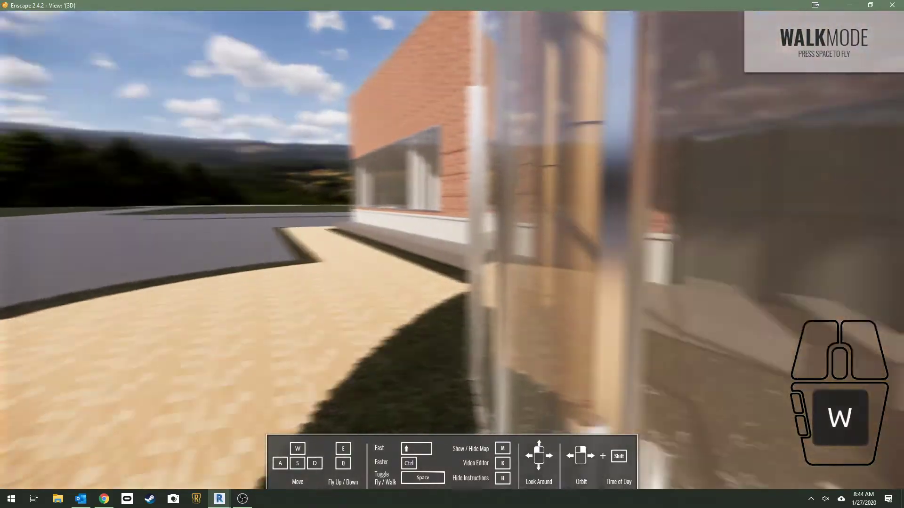
{"action": "key", "text": "s"}
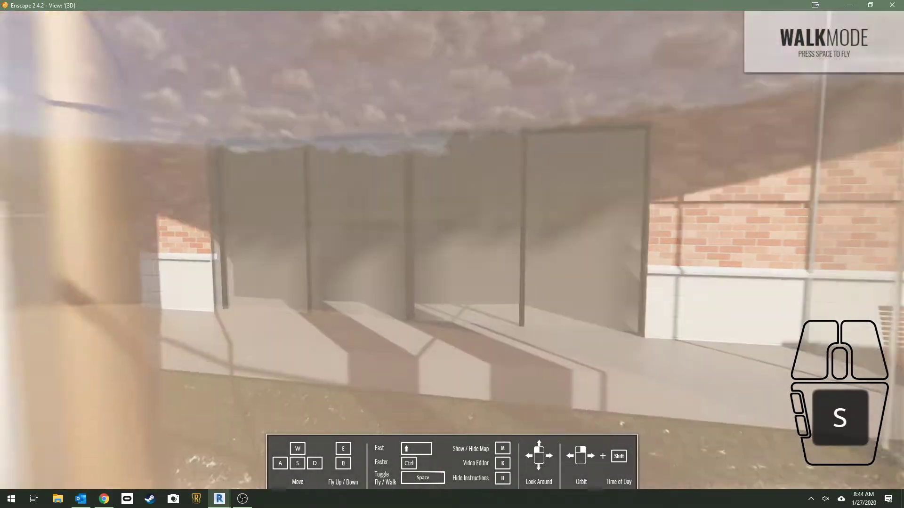
{"action": "key", "text": "s"}
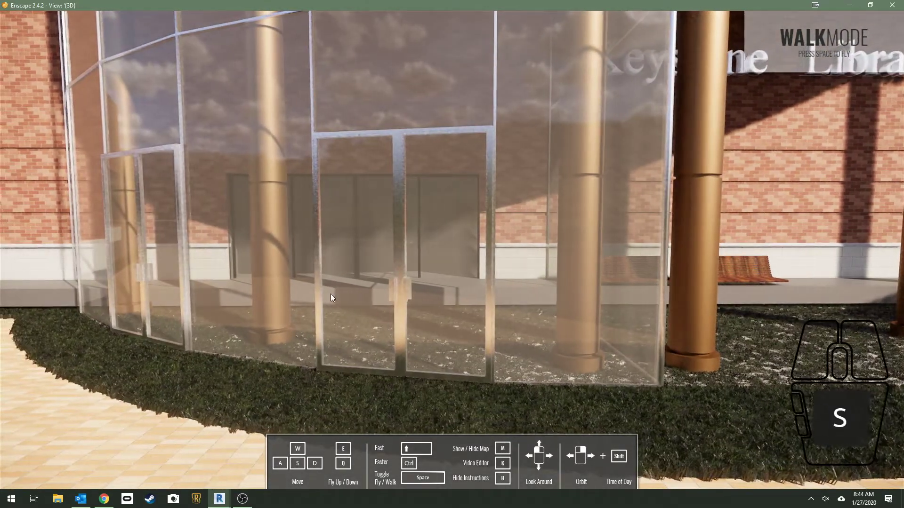
{"action": "key", "text": "m"}
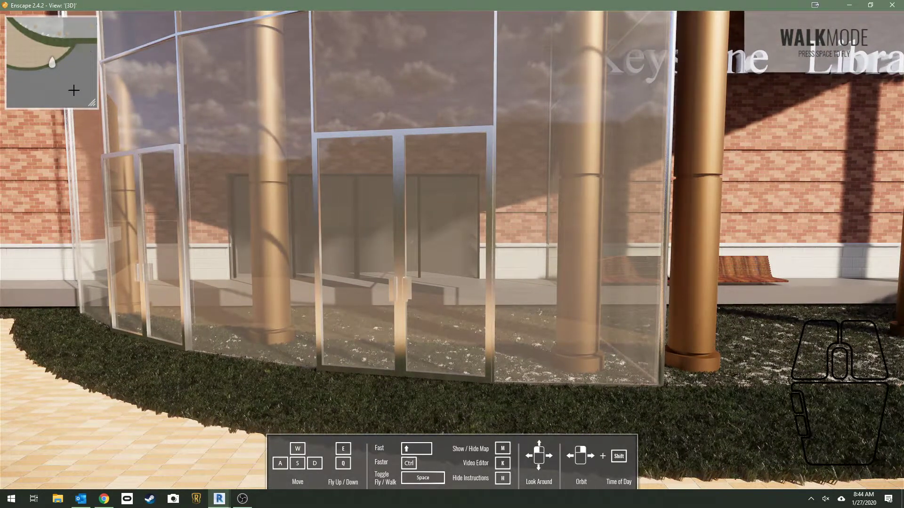
Hide the overview map, and toggle the navigation instructions off and back on
{"action": "key", "text": "m"}
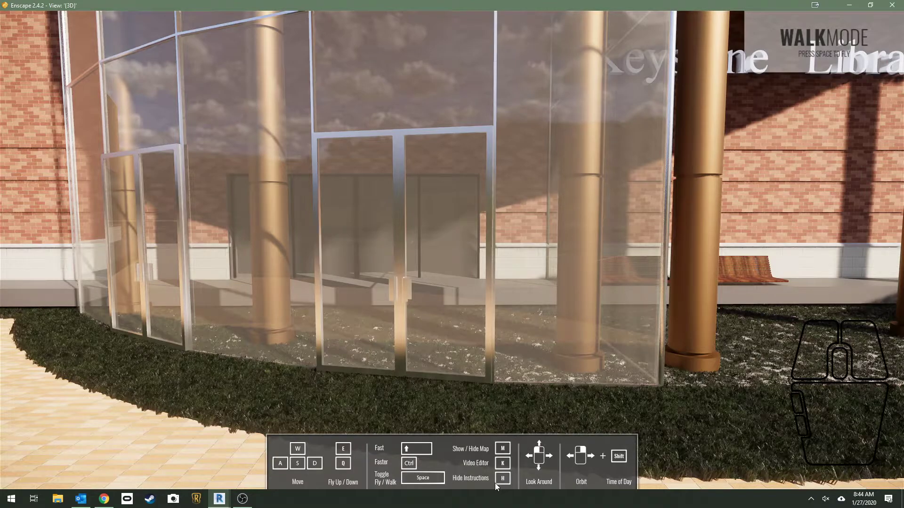
{"action": "key", "text": "h"}
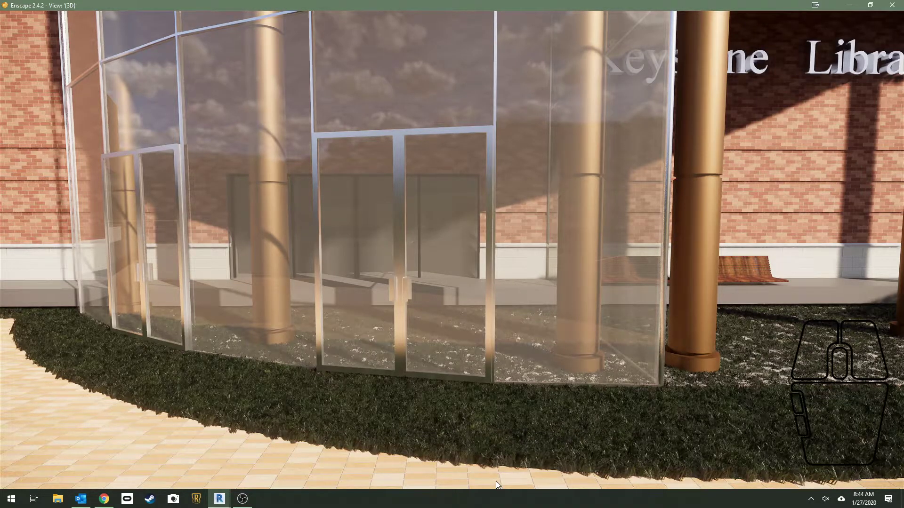
{"action": "key", "text": "h"}
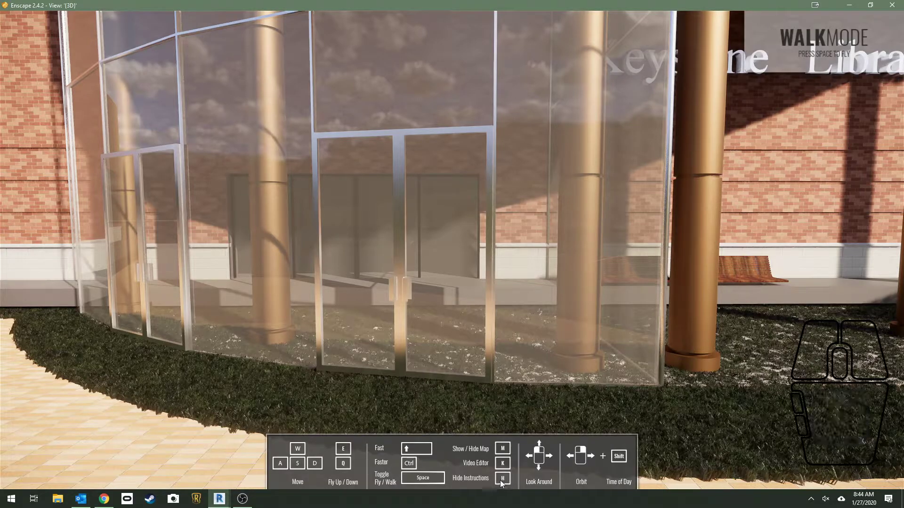
Look around outside the entrance and toggle between Walk Mode and Fly Mode, finishing in Walk Mode in the parking lot
{"action": "left_click_drag", "start_coordinate": [504, 317], "coordinate": [474, 275]}
{"action": "right_click_drag", "start_coordinate": [474, 275], "coordinate": [501, 282]}
{"action": "left_click_drag", "start_coordinate": [502, 282], "coordinate": [452, 273]}
{"action": "key", "text": "space"}
{"action": "key", "text": "space"}
{"action": "key", "text": "space"}
{"action": "left_click_drag", "start_coordinate": [446, 233], "coordinate": [412, 209]}
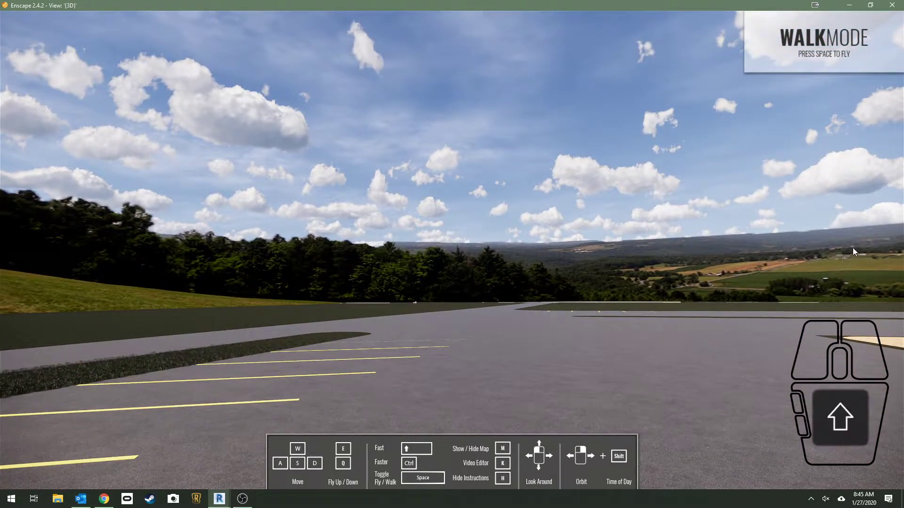
Shift the time of day into the night and move through the parking lot toward the library's lit windows
{"action": "right_click_drag", "start_coordinate": [848, 248], "coordinate": [705, 250], "text": "shift"}
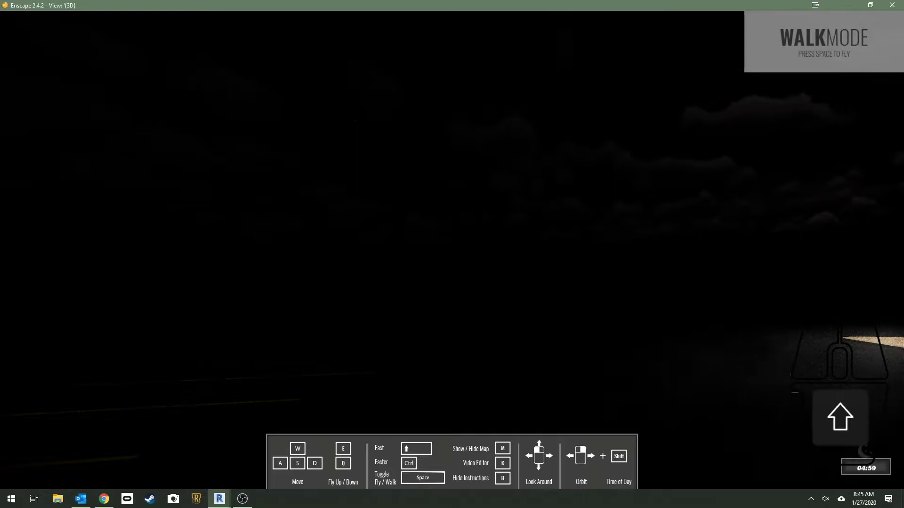
{"action": "left_click_drag", "start_coordinate": [805, 251], "coordinate": [896, 248]}
{"action": "key", "text": "w"}
{"action": "left_click_drag", "start_coordinate": [451, 254], "coordinate": [137, 303]}
{"action": "right_click_drag", "start_coordinate": [136, 302], "coordinate": [140, 303], "text": "shift"}
Adjust the time of day to dusk, at about 18:22, while viewing the library's lit windows
{"action": "right_click_drag", "start_coordinate": [677, 272], "coordinate": [646, 272], "text": "shift"}
{"action": "left_click_drag", "start_coordinate": [646, 272], "coordinate": [586, 243]}
{"action": "right_click_drag", "start_coordinate": [728, 270], "coordinate": [673, 270], "text": "shift"}
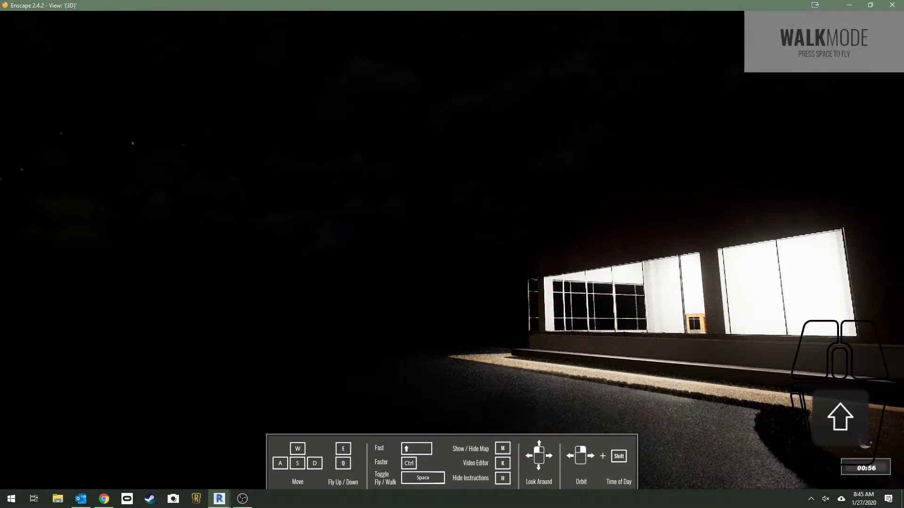
{"action": "right_click_drag", "start_coordinate": [611, 270], "coordinate": [581, 270], "text": "shift"}
{"action": "right_click_drag", "start_coordinate": [730, 267], "coordinate": [727, 267], "text": "shift"}
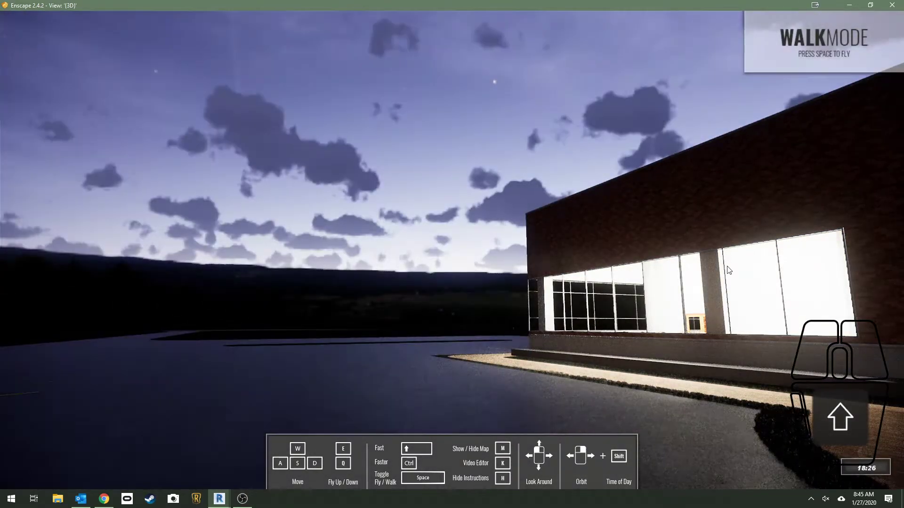
{"action": "mouse_move", "coordinate": [612, 275]}
{"action": "right_mouse_down", "text": "shift"}
{"action": "mouse_move", "coordinate": [621, 276]}
{"action": "mouse_move", "coordinate": [601, 276]}
{"action": "right_mouse_up", "text": "shift"}
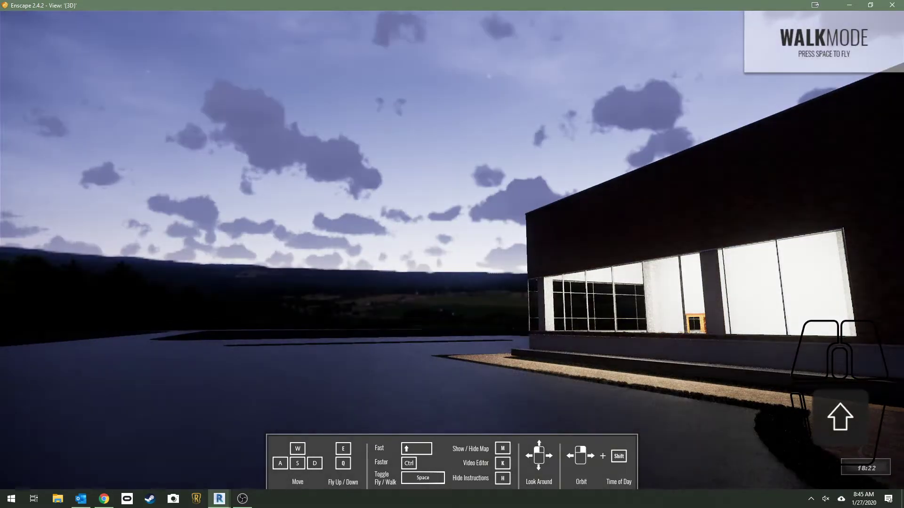
Frame the curved glass entrance and the Keystone Library sign from the front paving, and capture a render image of the view
{"action": "left_click_drag", "start_coordinate": [518, 293], "coordinate": [847, 335]}
{"action": "key", "text": "w"}
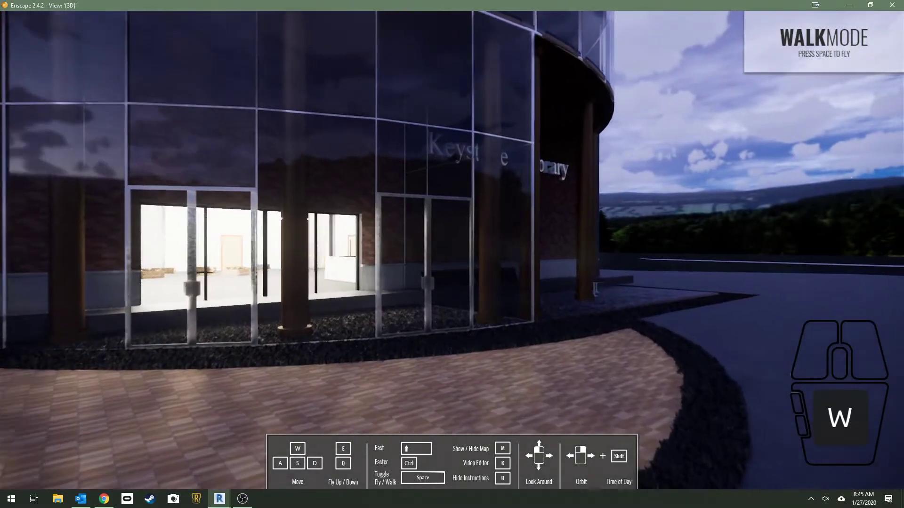
{"action": "left_click_drag", "start_coordinate": [518, 292], "coordinate": [455, 167]}
{"action": "key", "text": "d"}
{"action": "key", "text": "s"}
{"action": "key", "text": "d"}
{"action": "key", "text": "a"}
{"action": "key", "text": "s"}
{"action": "key", "text": "a"}
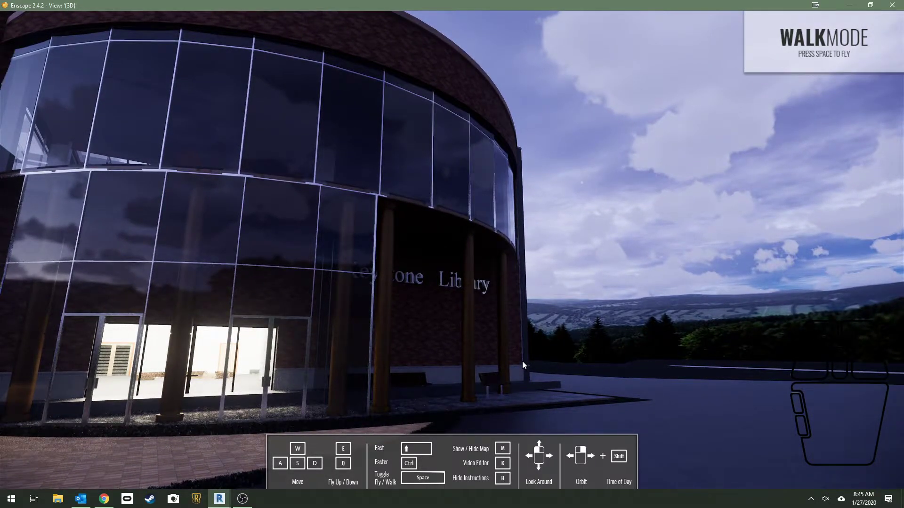
{"action": "key", "text": "shift+F11"}
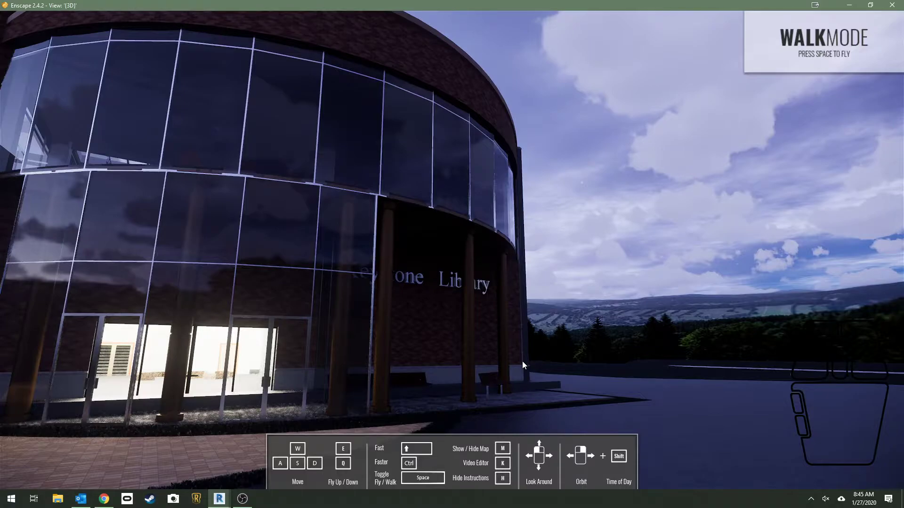
Open the captured JPG from the EnscapeRenders folder on the desktop, inspect it, and minimize the image viewer
{"action": "key", "text": "super+d"}
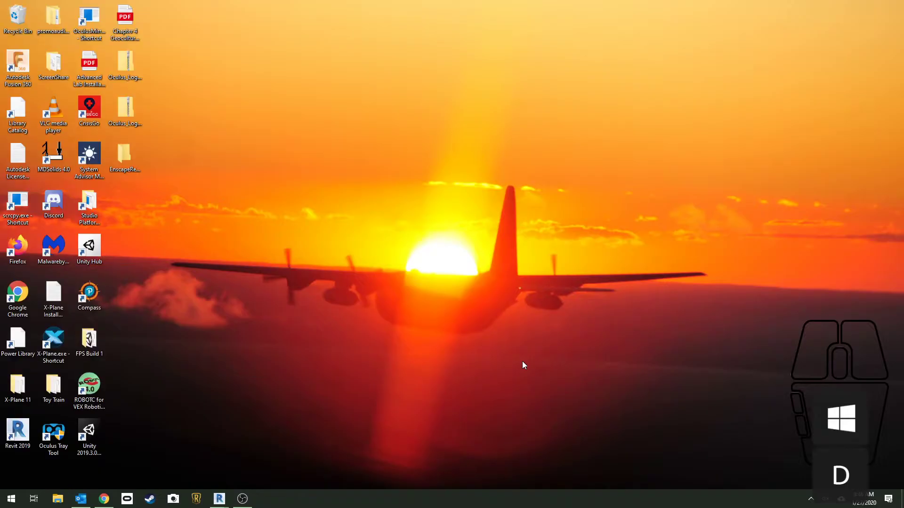
{"action": "left_click", "coordinate": [119, 147]}
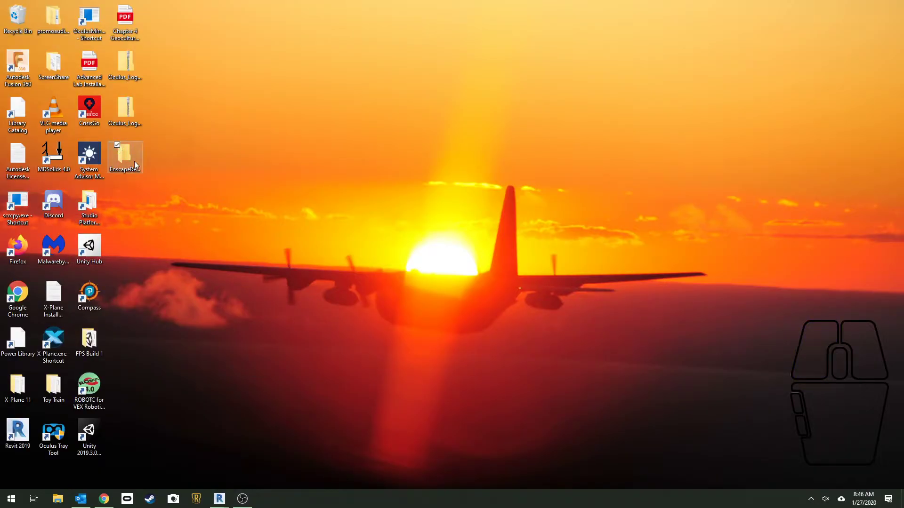
{"action": "double_click", "coordinate": [134, 161]}
{"action": "left_click", "coordinate": [303, 184]}
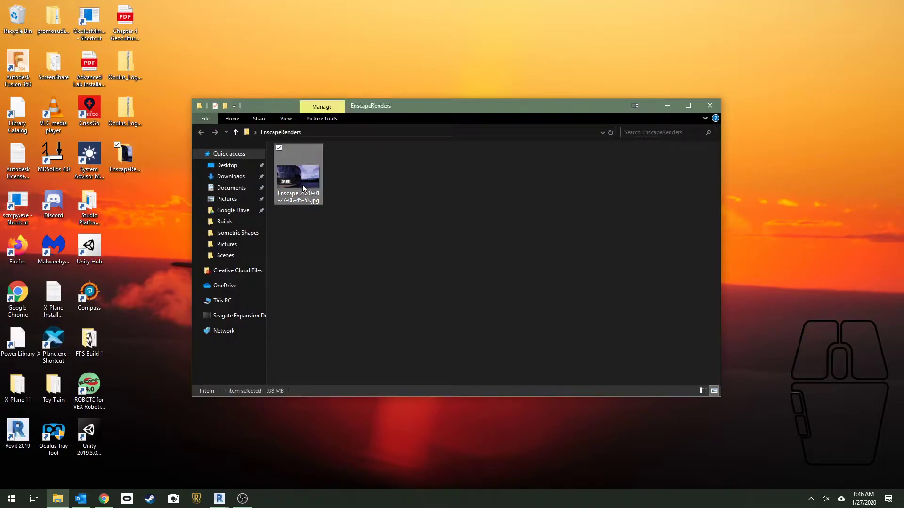
{"action": "double_click", "coordinate": [303, 187]}
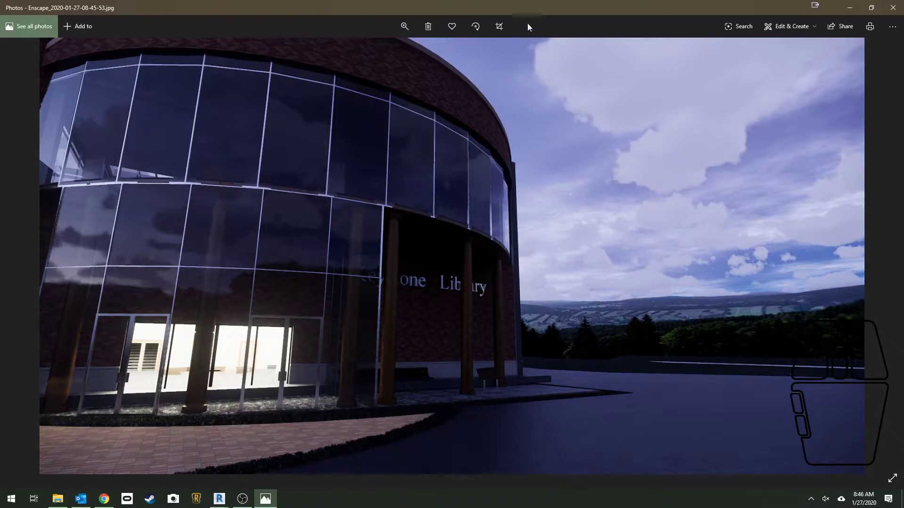
{"action": "left_click", "coordinate": [849, 8]}
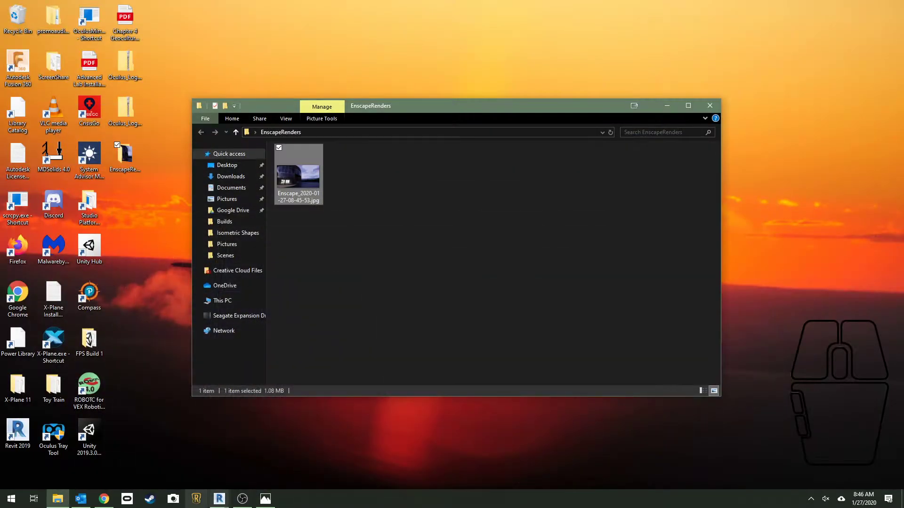
In Revit's KEYSTONE CENTER SITE PLAN, place a camera from the front parking spaces toward grid line 5, and widen the view's crop region
{"action": "mouse_move", "coordinate": [221, 501]}
{"action": "left_click", "coordinate": [265, 447]}
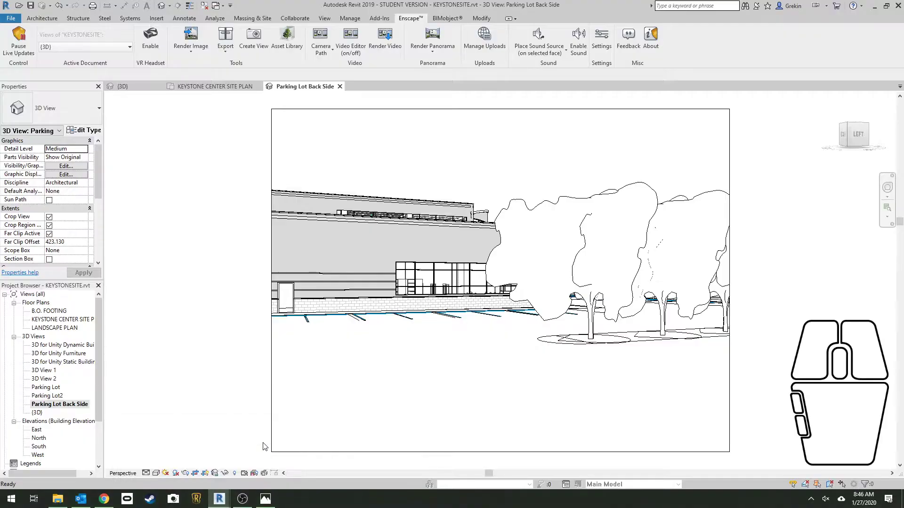
{"action": "left_click", "coordinate": [204, 87]}
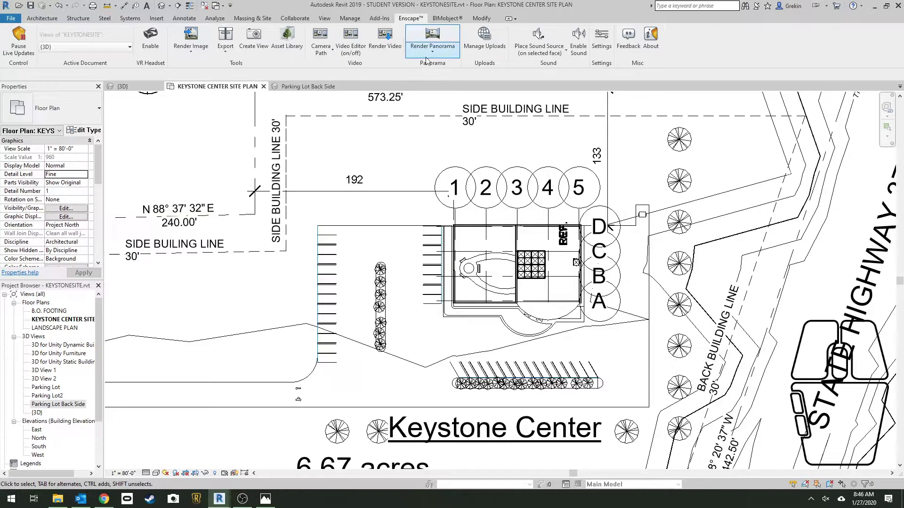
{"action": "left_click", "coordinate": [325, 19]}
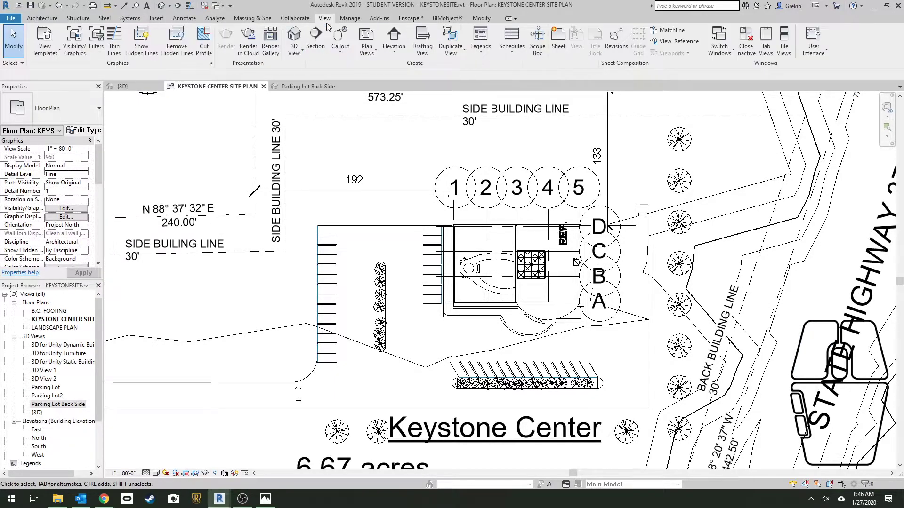
{"action": "left_click", "coordinate": [295, 49]}
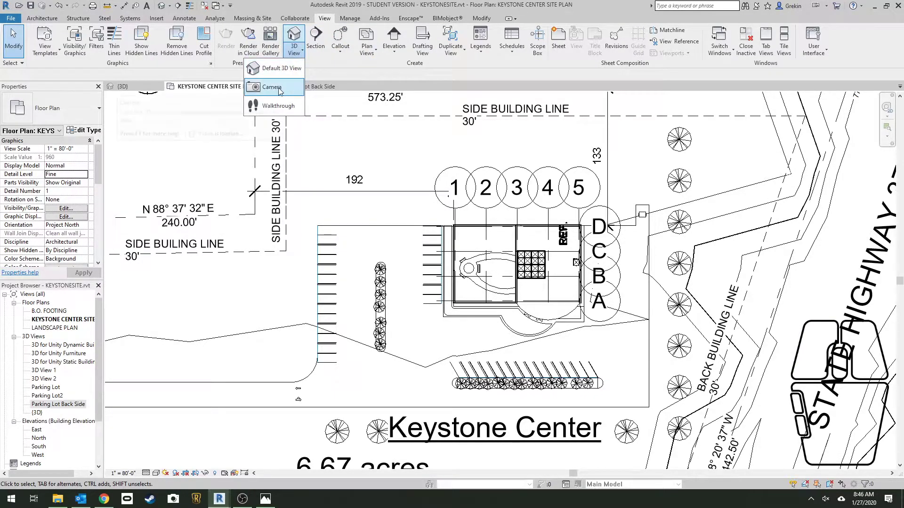
{"action": "left_click", "coordinate": [279, 88]}
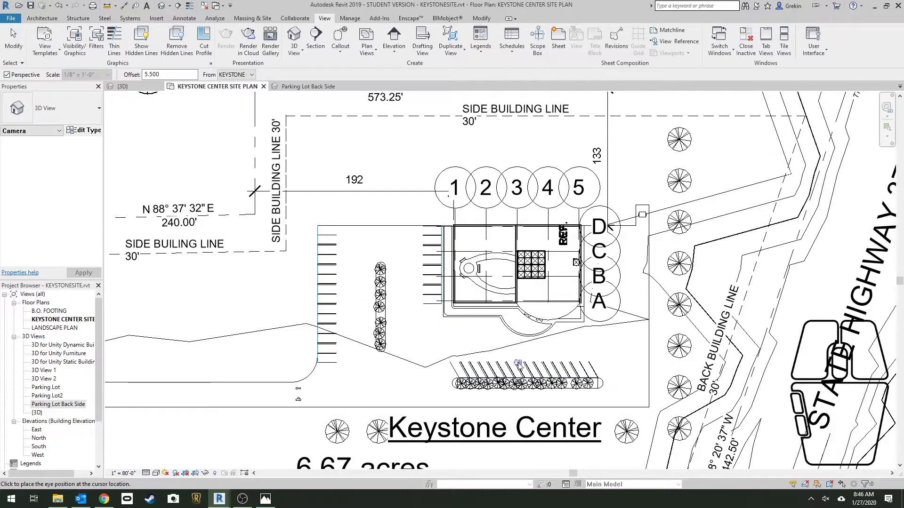
{"action": "left_click", "coordinate": [521, 363]}
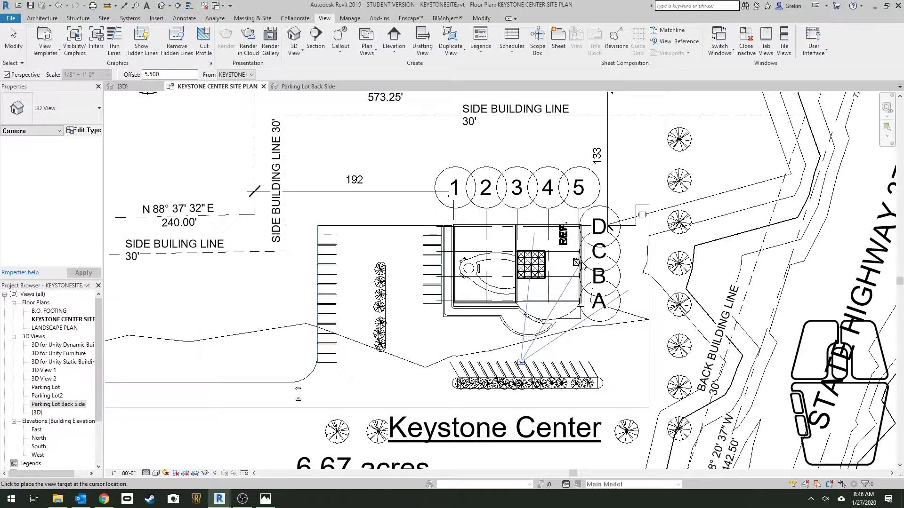
{"action": "left_click", "coordinate": [583, 266]}
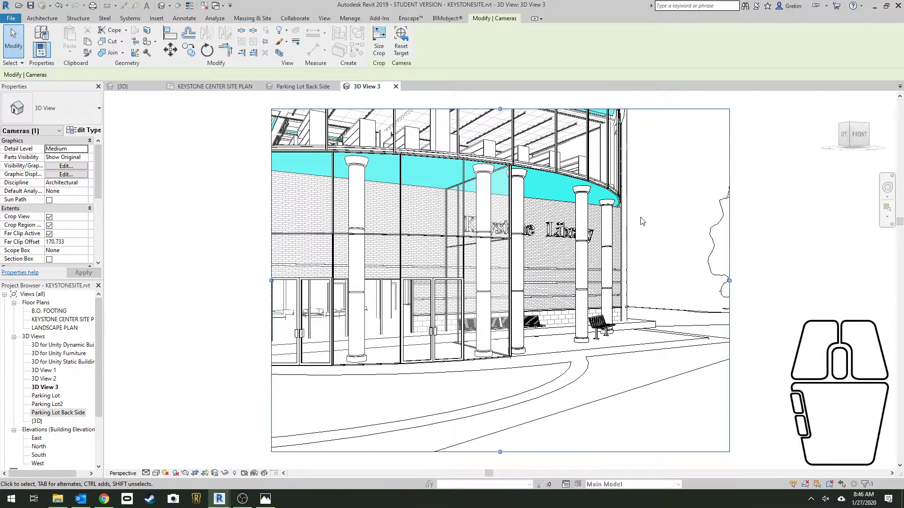
{"action": "left_click_drag", "start_coordinate": [272, 281], "coordinate": [242, 282]}
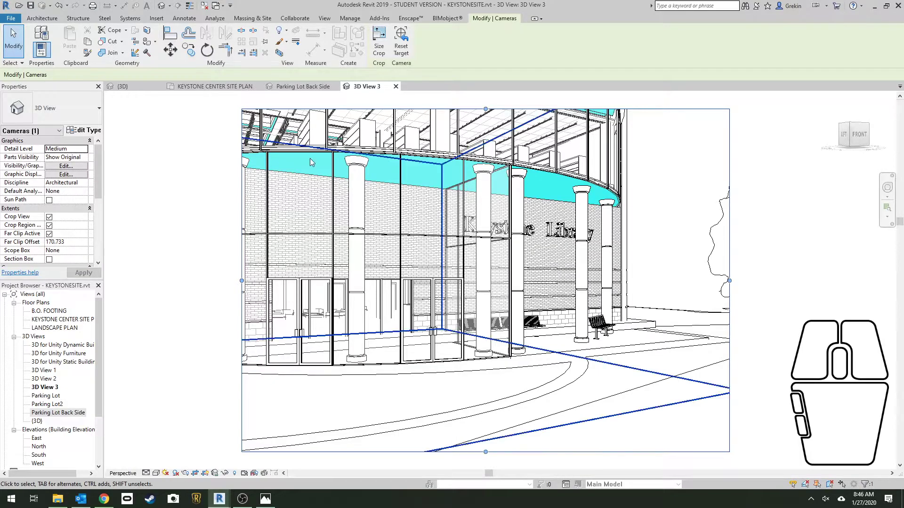
Configure the rendering with High quality, printer resolution at 150 DPI, and the Exterior: Sun and Artificial lighting scheme
{"action": "left_click", "coordinate": [324, 18]}
{"action": "left_click", "coordinate": [226, 38]}
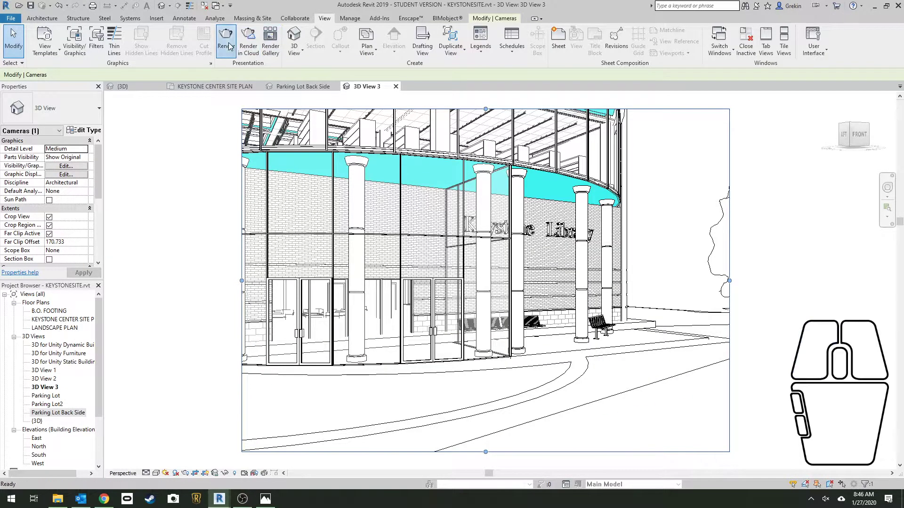
{"action": "left_click", "coordinate": [79, 48]}
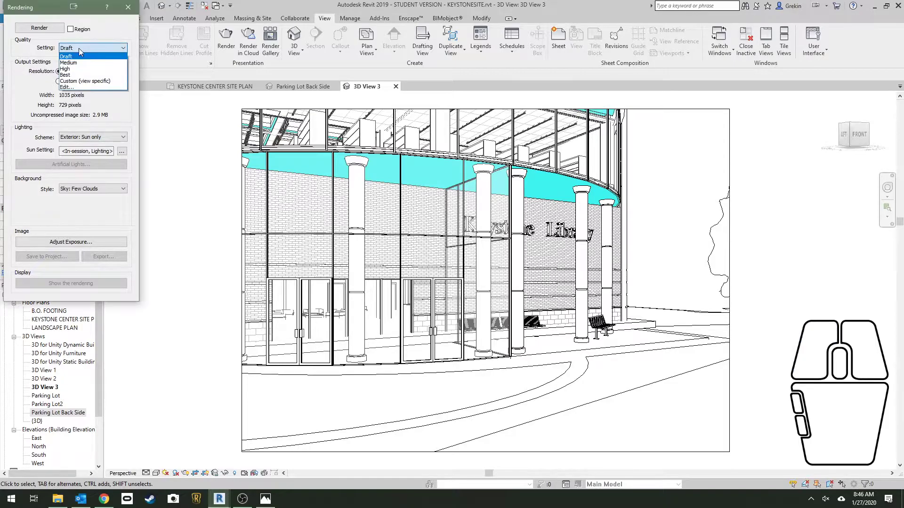
{"action": "left_click", "coordinate": [108, 69]}
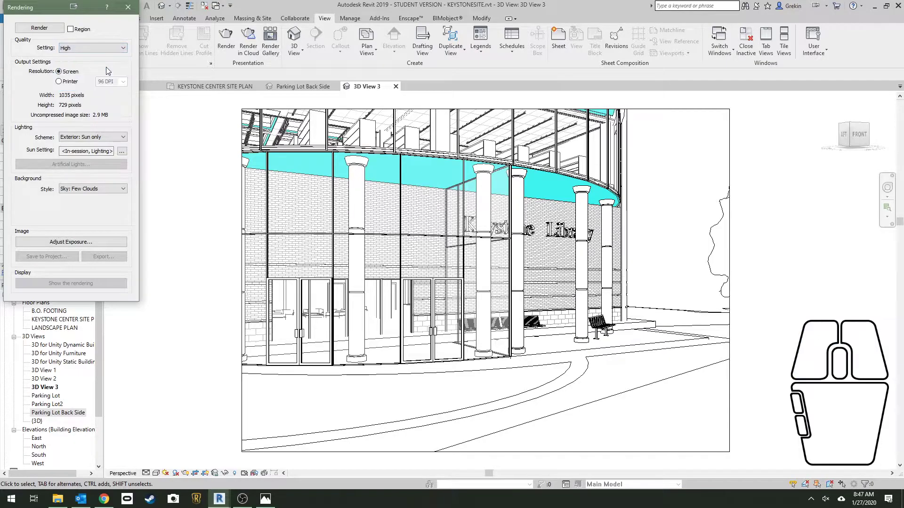
{"action": "left_click", "coordinate": [61, 82]}
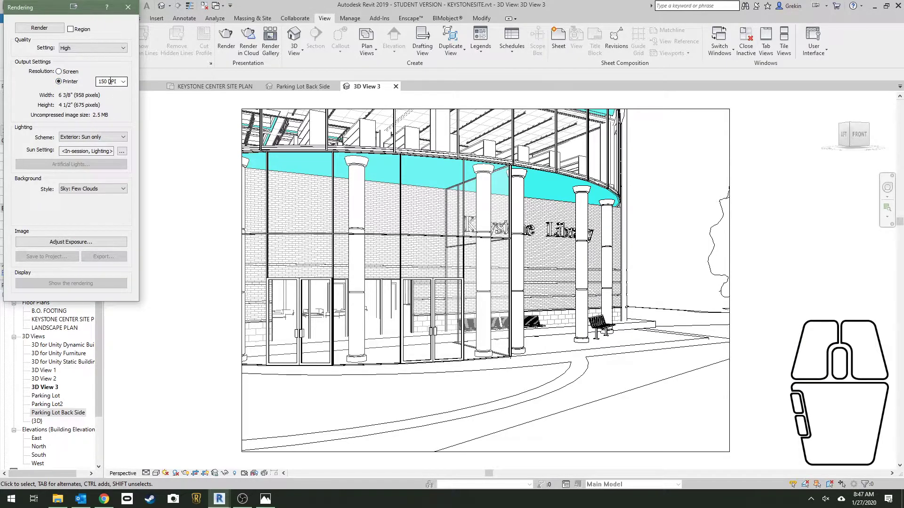
{"action": "left_click", "coordinate": [121, 137]}
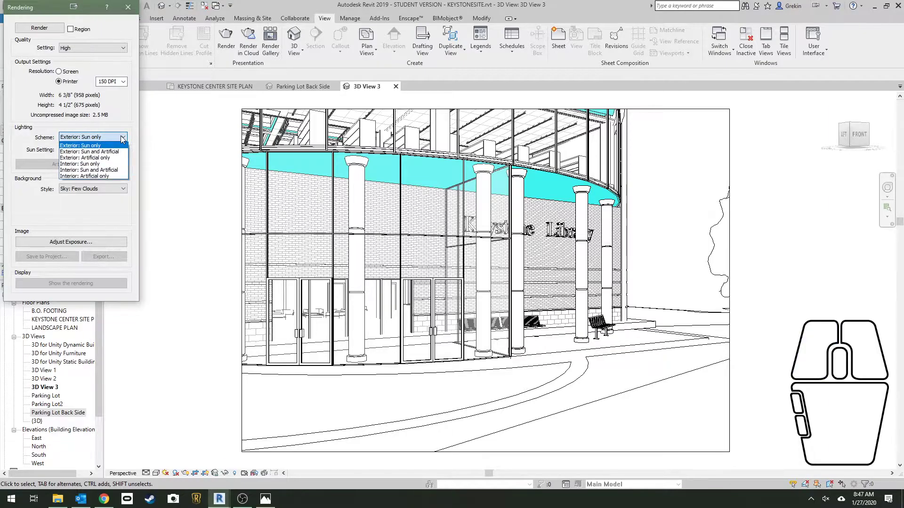
{"action": "left_click", "coordinate": [122, 151]}
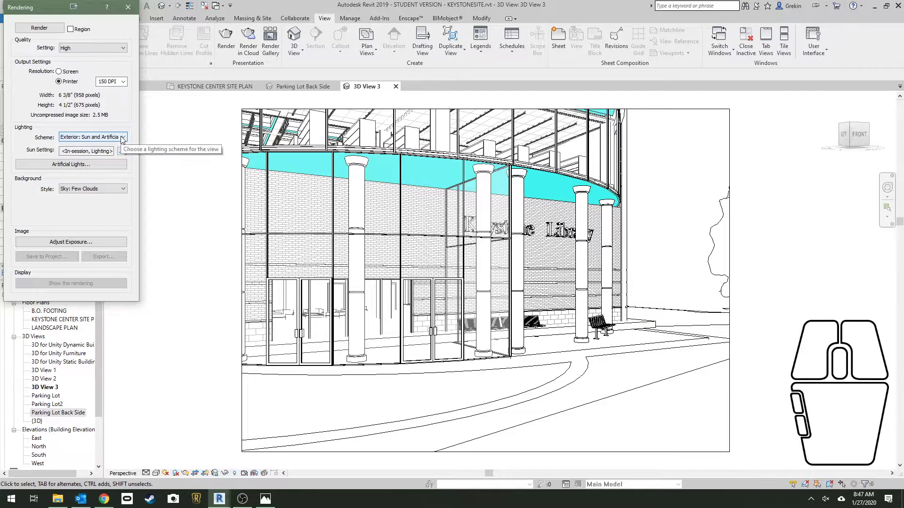
Accept the existing sun and artificial light settings, and render the camera view with the Sky: Few Clouds background
{"action": "left_click", "coordinate": [122, 152]}
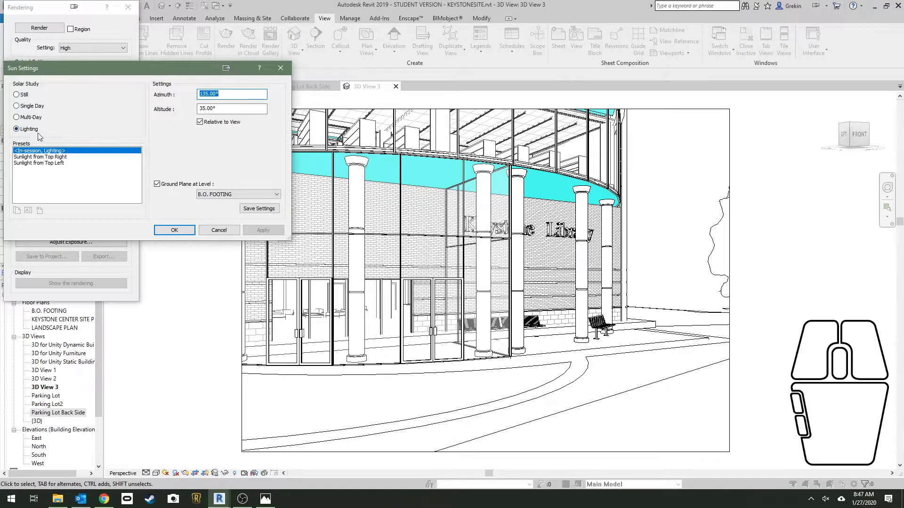
{"action": "left_click", "coordinate": [174, 230]}
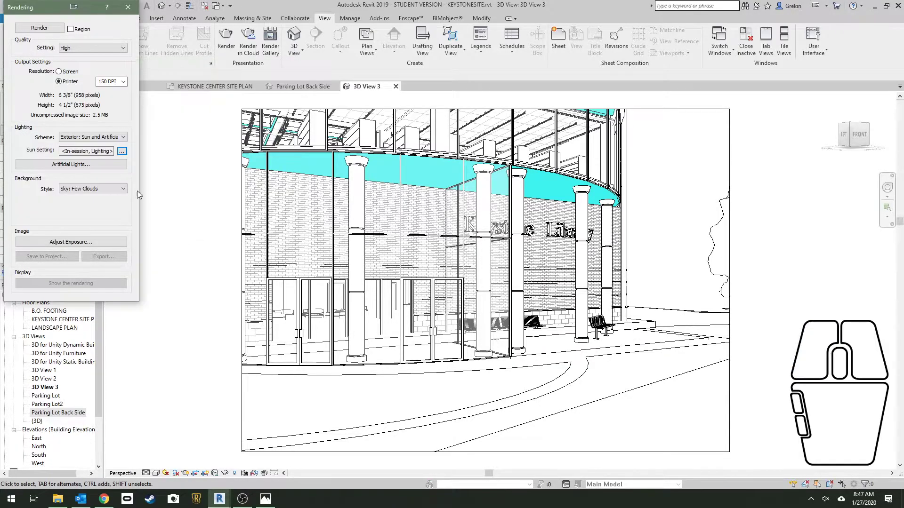
{"action": "left_click", "coordinate": [99, 163]}
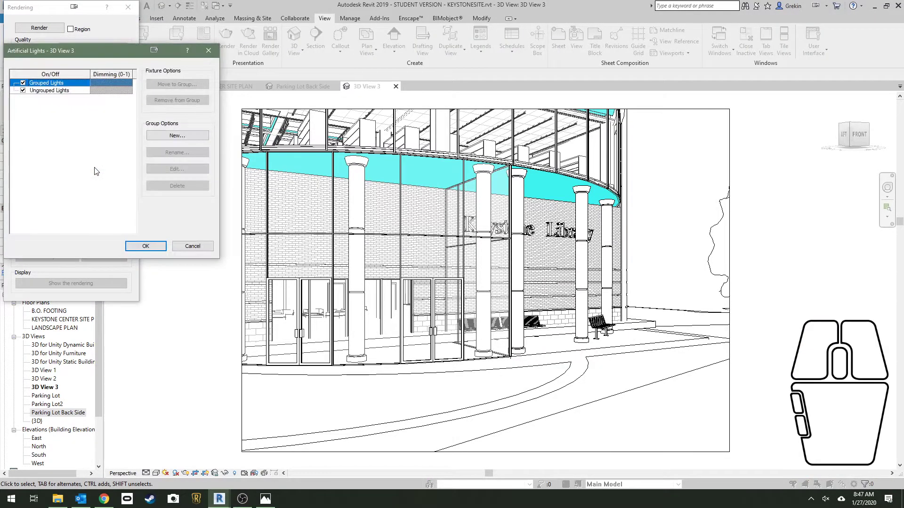
{"action": "left_click", "coordinate": [128, 247]}
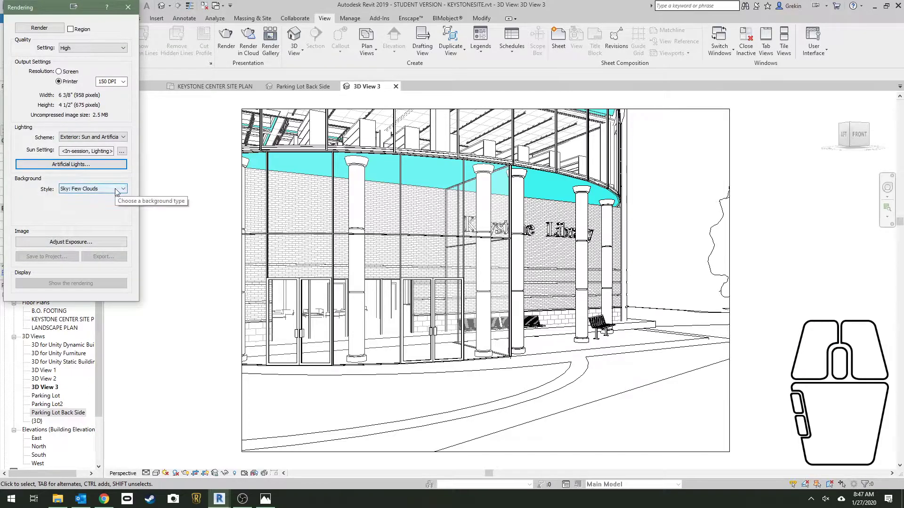
{"action": "left_click", "coordinate": [43, 29]}
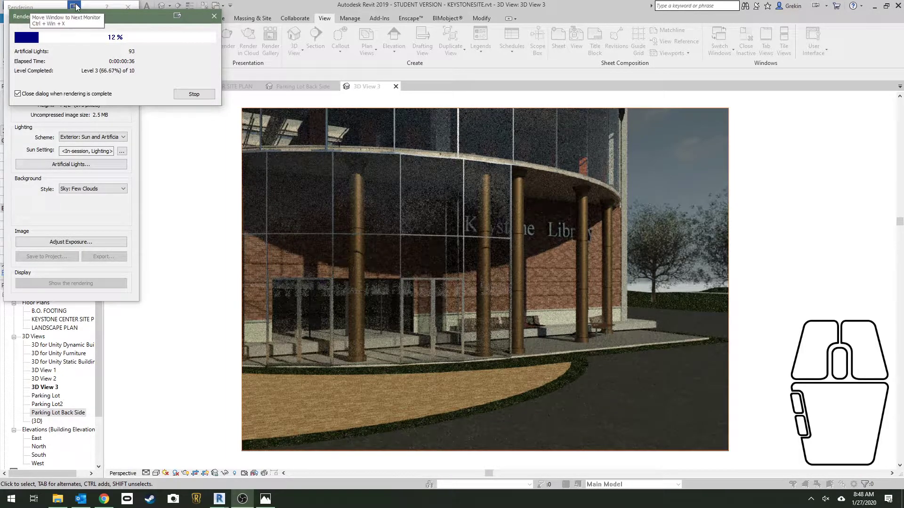
Export the finished rendering as the JPEG 3D View 3 to the desktop's EnscapeRenders folder, and close the rendering settings
{"action": "left_click_drag", "start_coordinate": [96, 13], "coordinate": [126, 31]}
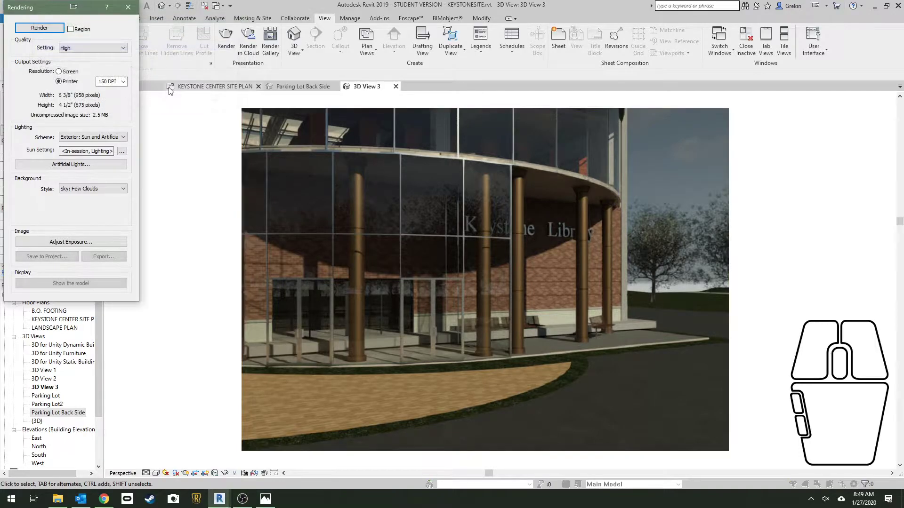
{"action": "left_click", "coordinate": [97, 256]}
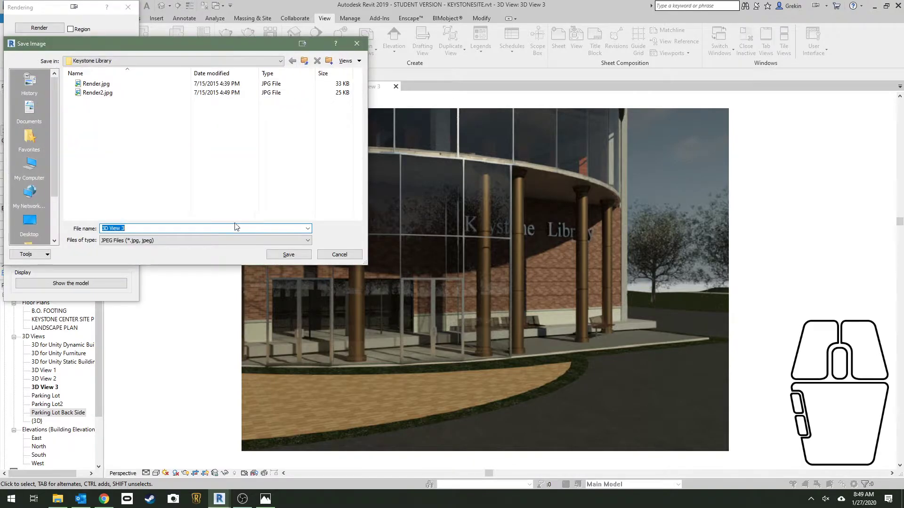
{"action": "left_click", "coordinate": [99, 61]}
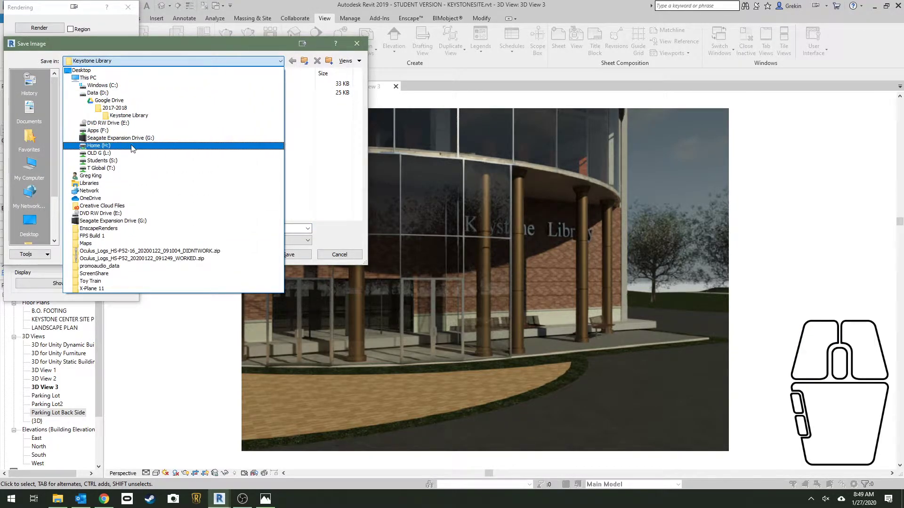
{"action": "left_click", "coordinate": [128, 70]}
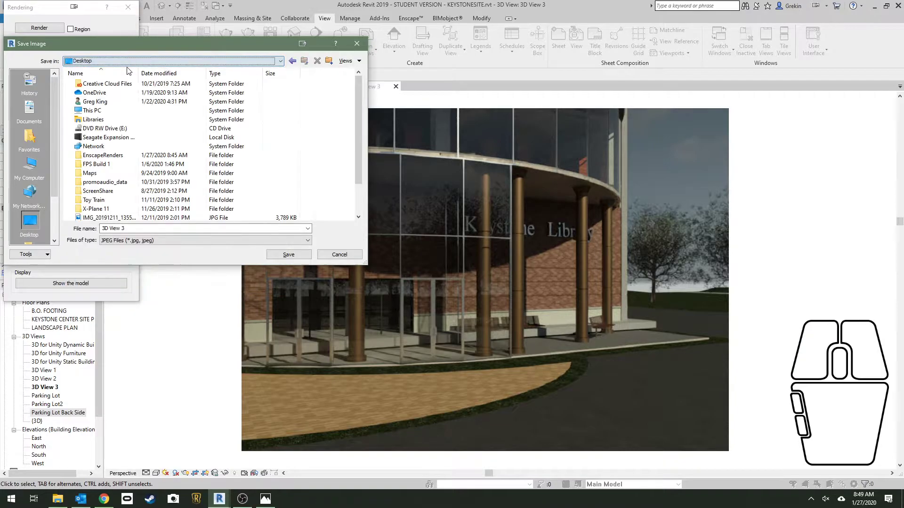
{"action": "double_click", "coordinate": [113, 154]}
{"action": "left_click", "coordinate": [277, 255]}
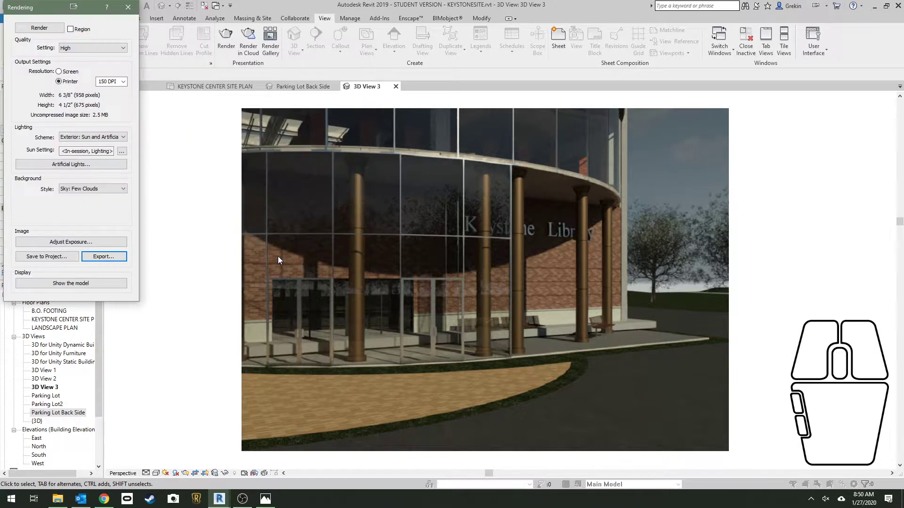
{"action": "left_click", "coordinate": [126, 8]}
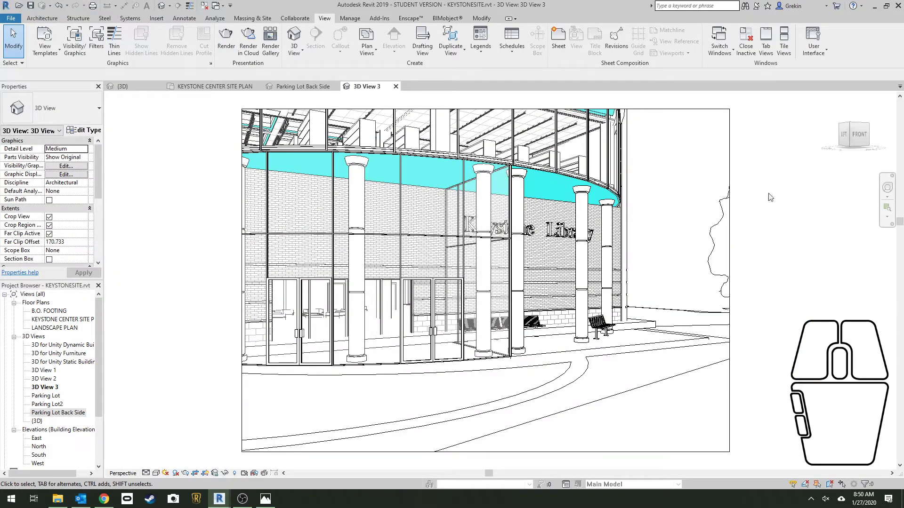
Open the exported 3D View 3.jpg from the EnscapeRenders folder on the desktop
{"action": "key", "text": "super+d"}
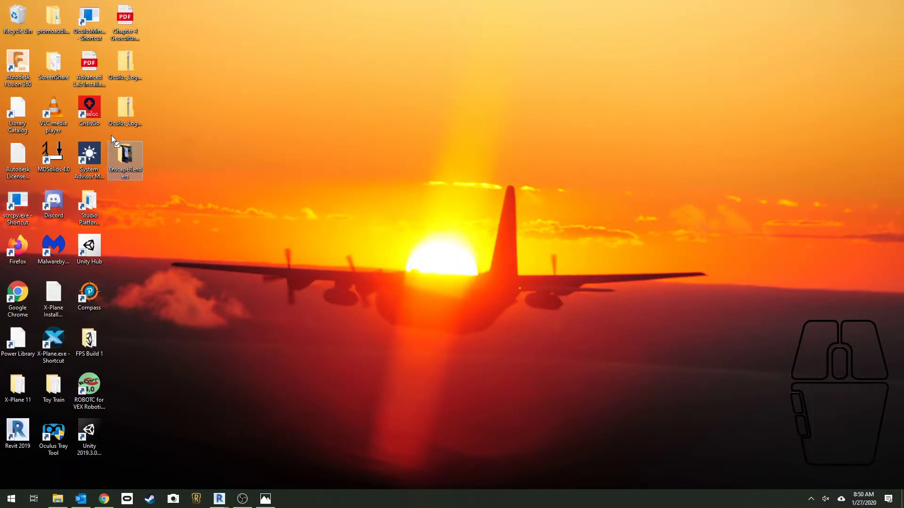
{"action": "double_click", "coordinate": [124, 158]}
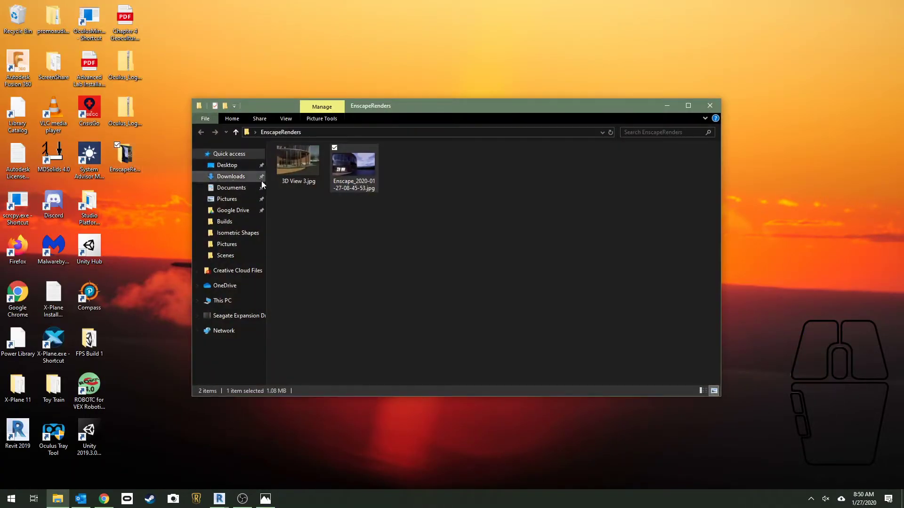
{"action": "double_click", "coordinate": [304, 171]}
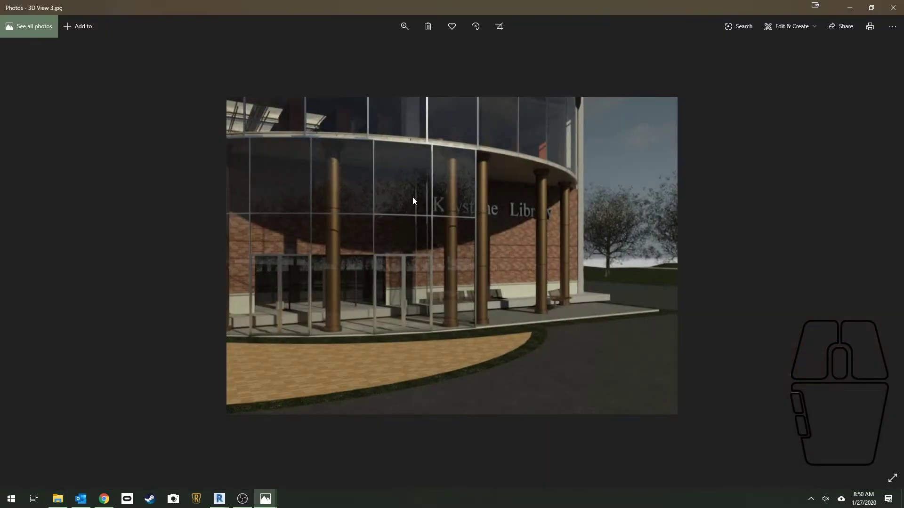
Compare the Revit rendering with the captured Enscape image by alternating between them, and close both images
{"action": "mouse_move", "coordinate": [267, 494]}
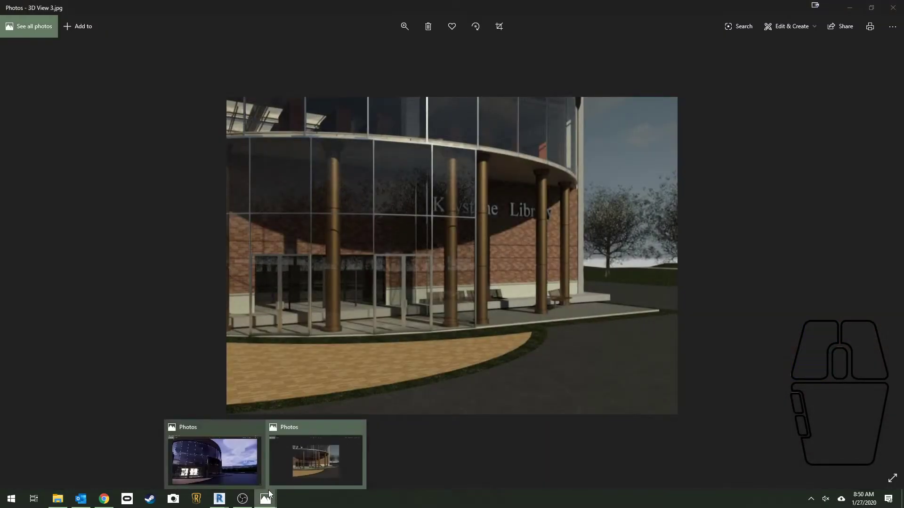
{"action": "left_click", "coordinate": [236, 470]}
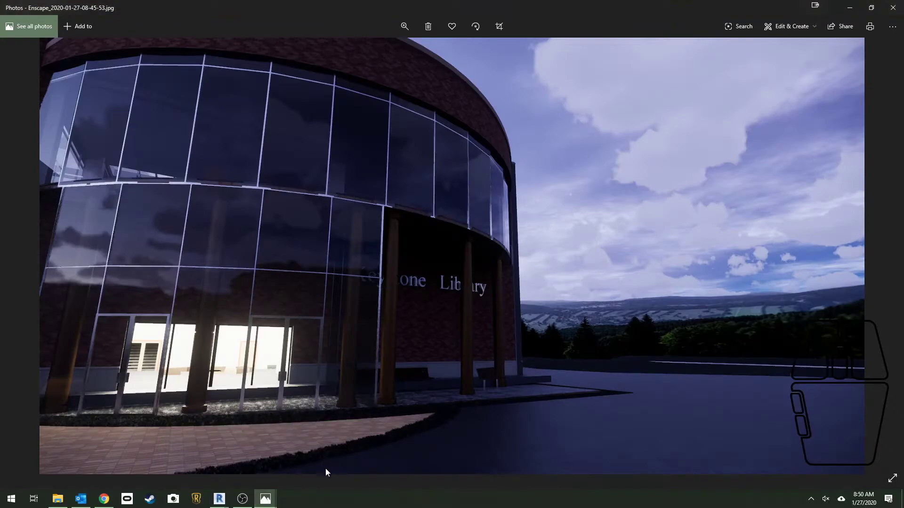
{"action": "mouse_move", "coordinate": [271, 498]}
{"action": "left_click", "coordinate": [312, 473]}
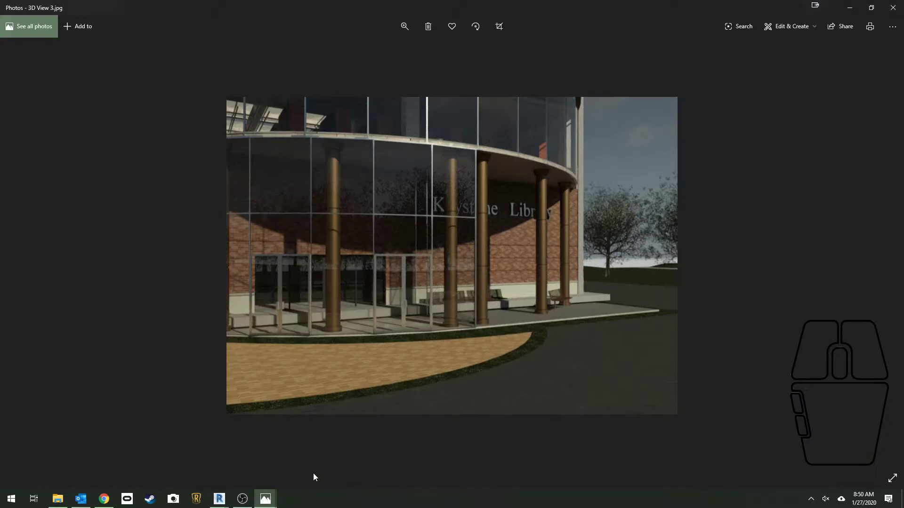
{"action": "left_click", "coordinate": [238, 482]}
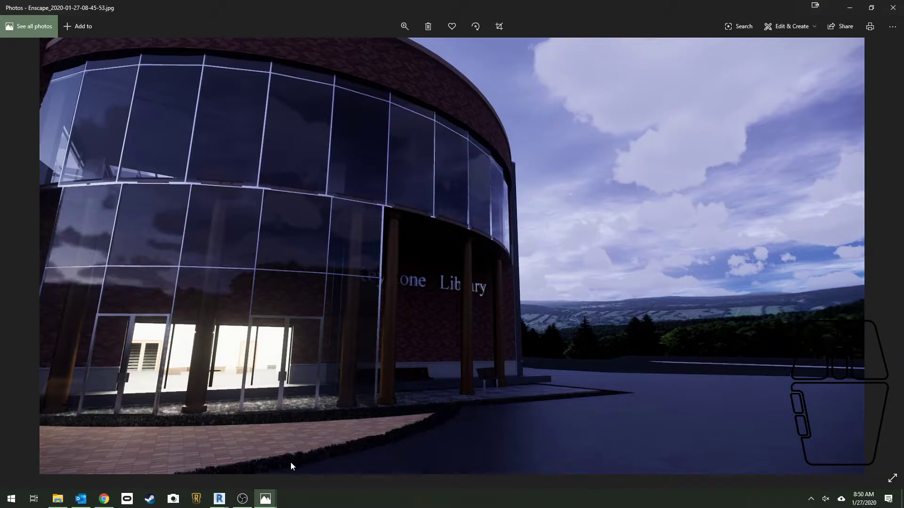
{"action": "mouse_move", "coordinate": [265, 499]}
{"action": "left_click", "coordinate": [306, 467]}
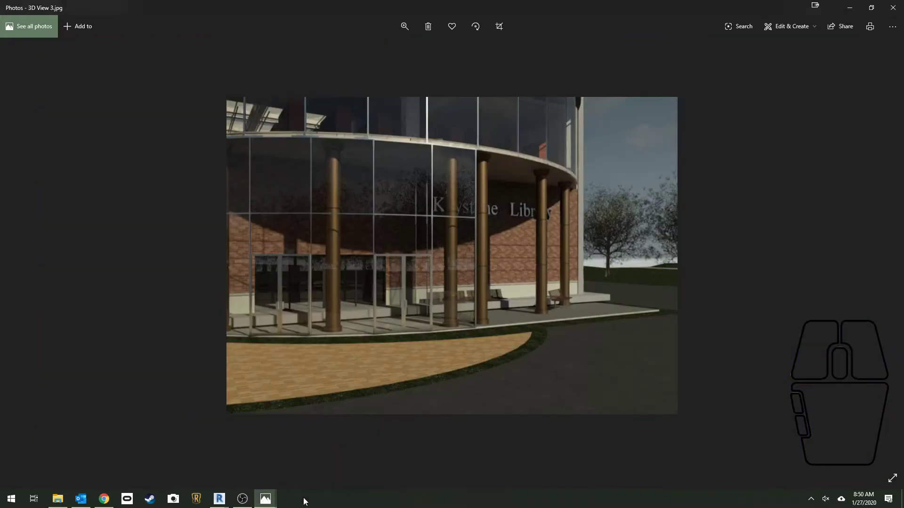
{"action": "left_click", "coordinate": [891, 8]}
{"action": "left_click", "coordinate": [891, 10]}
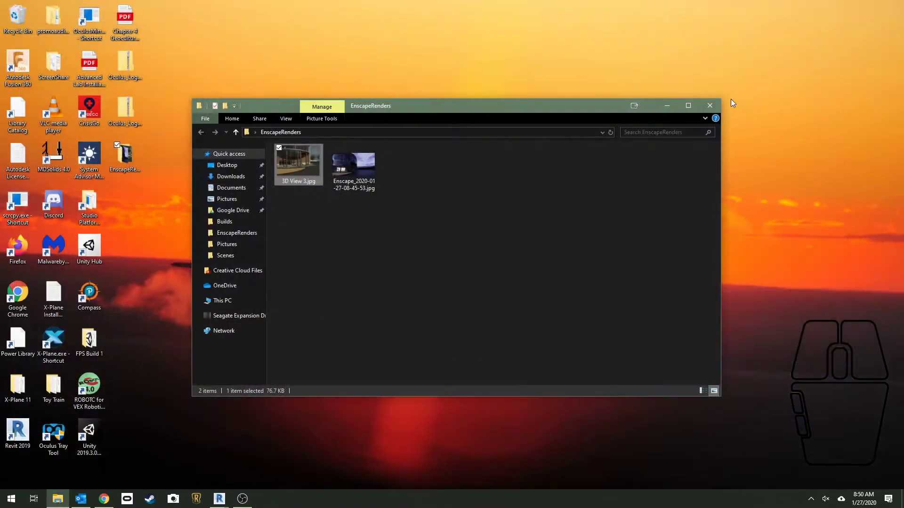
Switch to the Enscape window and fly through the library's front glass doors into the lobby
{"action": "mouse_move", "coordinate": [219, 499]}
{"action": "left_click", "coordinate": [189, 473]}
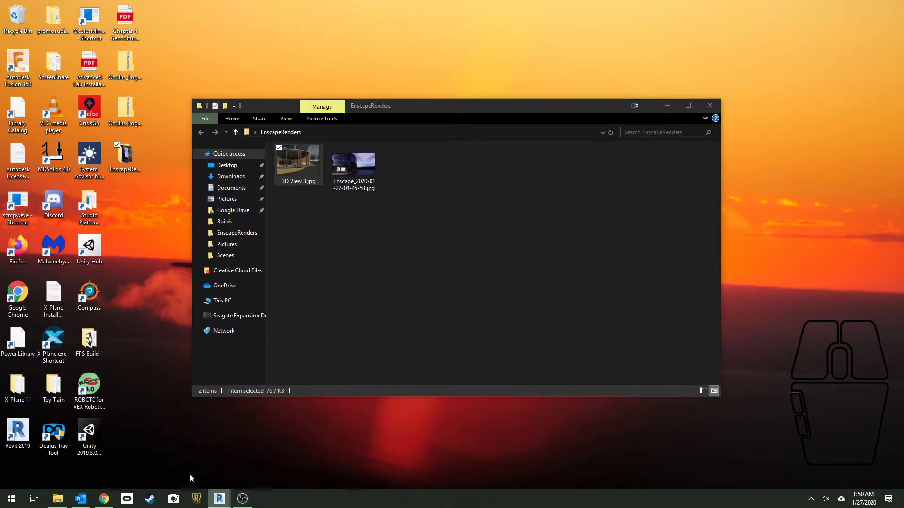
{"action": "left_click_drag", "start_coordinate": [345, 270], "coordinate": [268, 301]}
{"action": "key", "text": "space"}
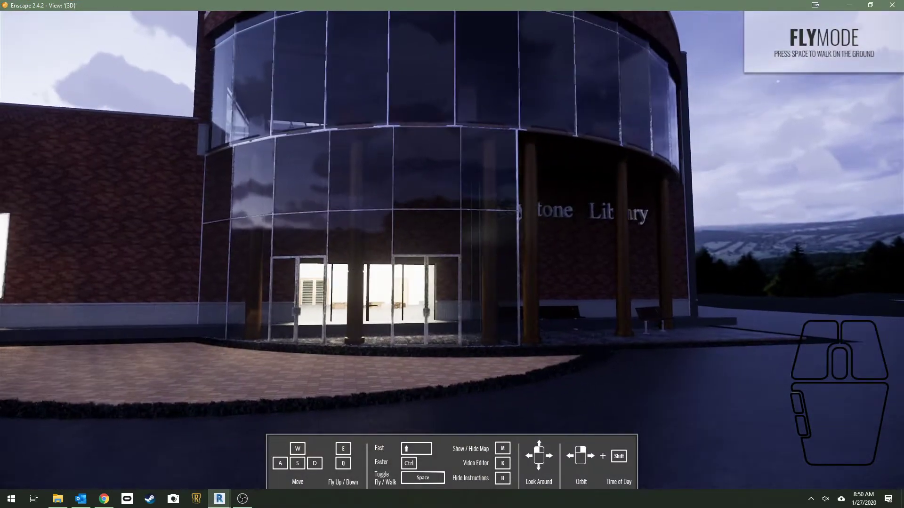
{"action": "left_click_drag", "start_coordinate": [345, 271], "coordinate": [313, 294]}
{"action": "key", "text": "w"}
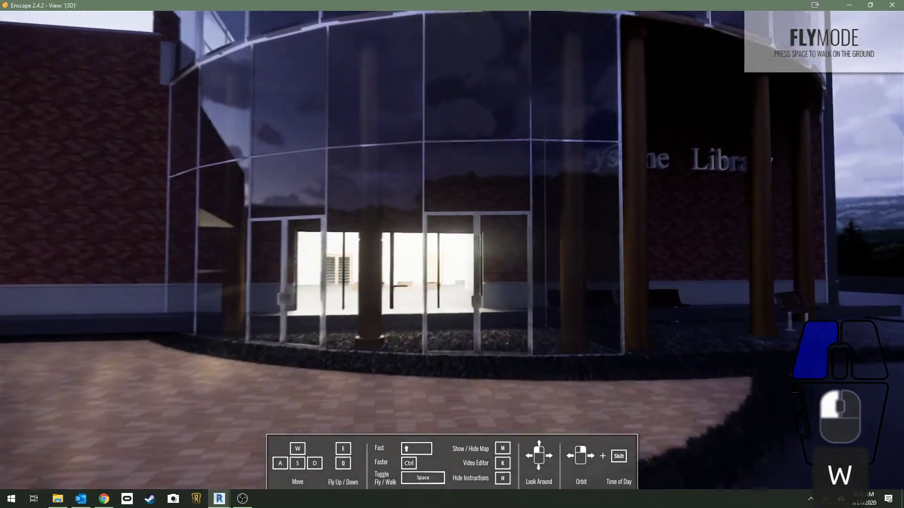
{"action": "key", "text": "shift"}
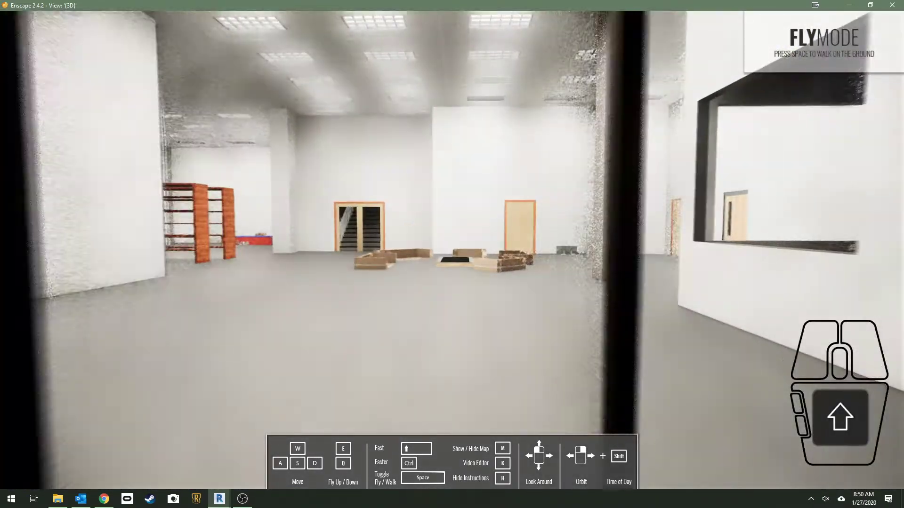
{"action": "key", "text": "w"}
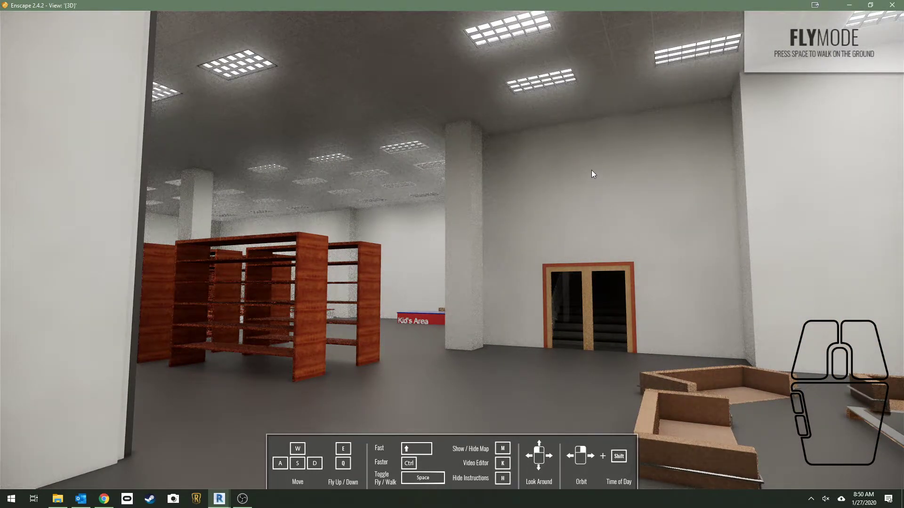
Fly past the wooden bookshelves along the corridor and into the conference room with the glass table
{"action": "left_click_drag", "start_coordinate": [452, 254], "coordinate": [320, 275]}
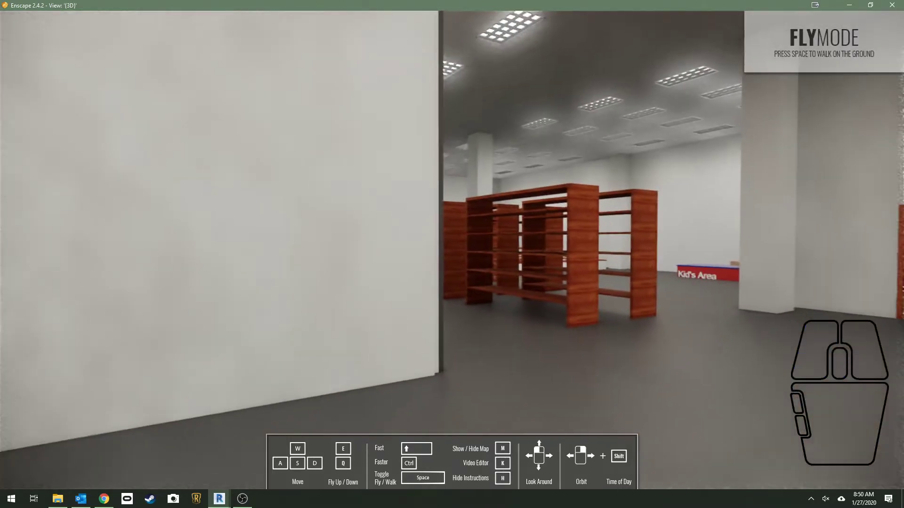
{"action": "key", "text": "w"}
{"action": "key", "text": "w"}
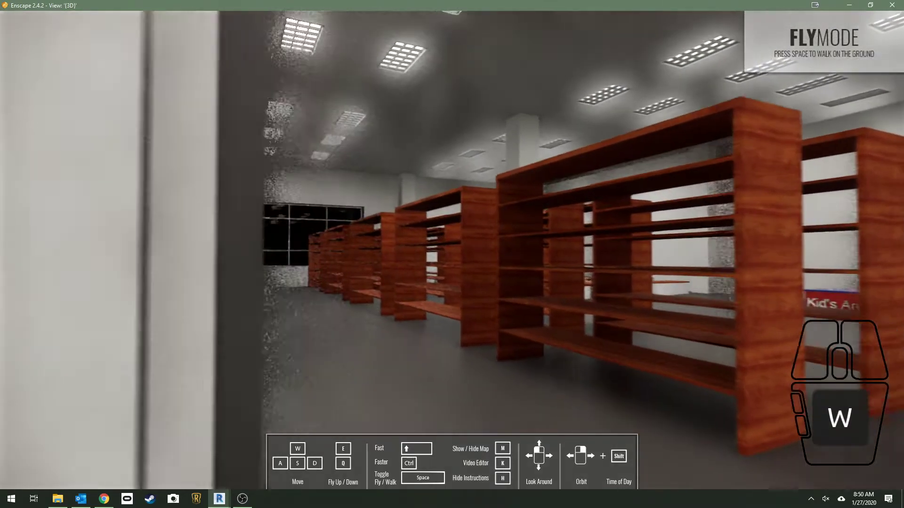
{"action": "key", "text": "w"}
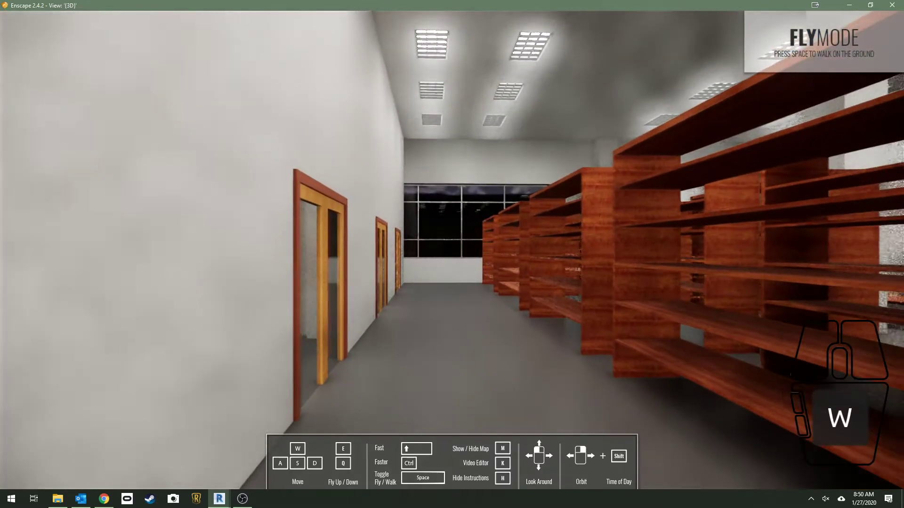
{"action": "key", "text": "w"}
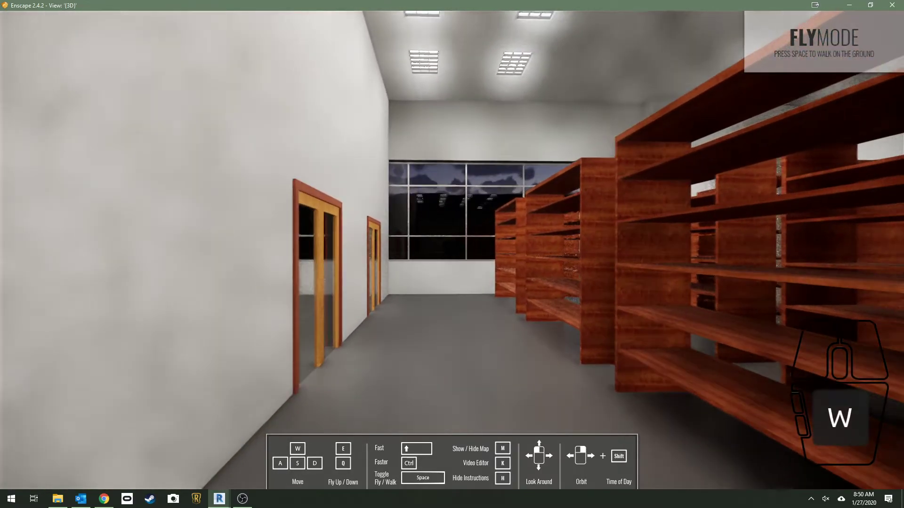
{"action": "key", "text": "w"}
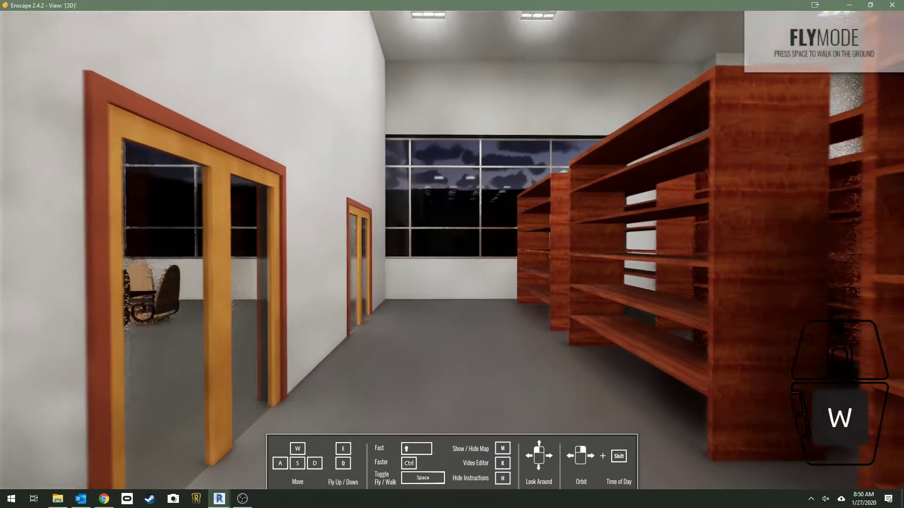
{"action": "key", "text": "w"}
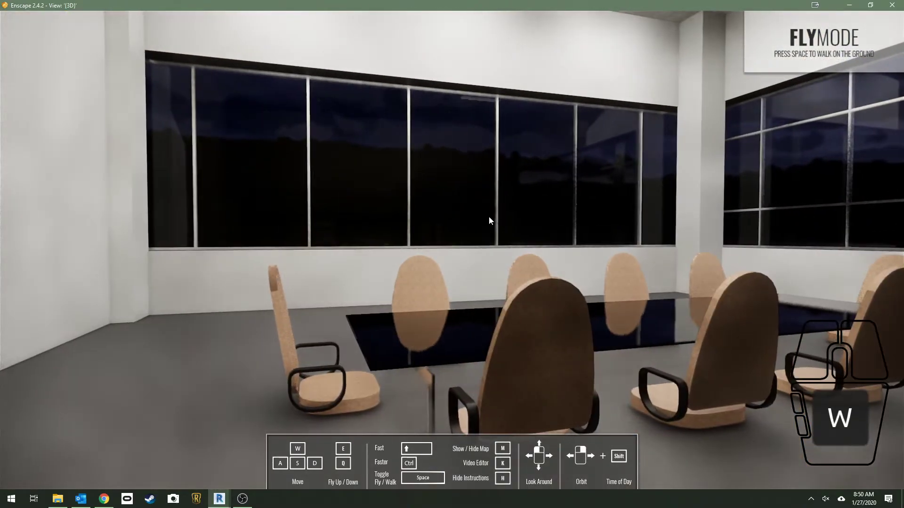
{"action": "left_click_drag", "start_coordinate": [488, 216], "coordinate": [492, 221]}
{"action": "key", "text": "a"}
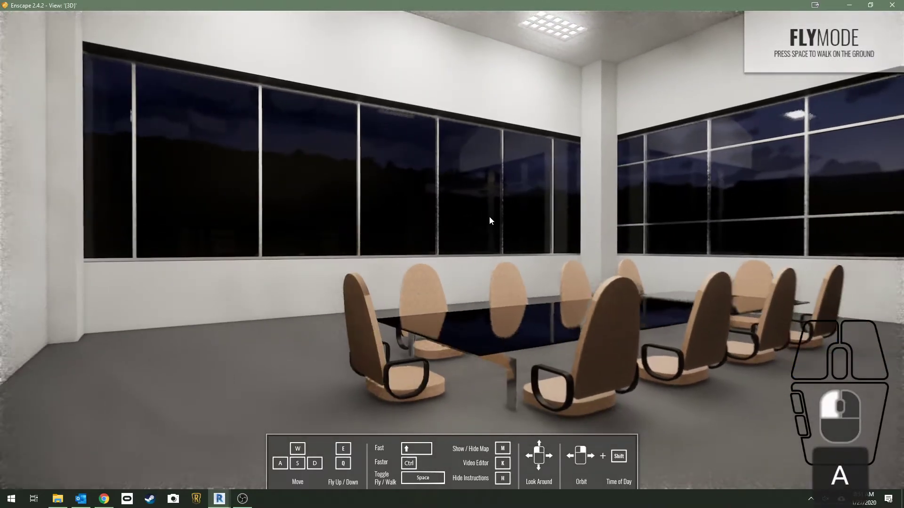
Open the Enscape settings from Revit, save them as a custom preset over the Enscape view, and close the settings
{"action": "mouse_move", "coordinate": [221, 503]}
{"action": "left_click", "coordinate": [268, 459]}
{"action": "left_click", "coordinate": [410, 18]}
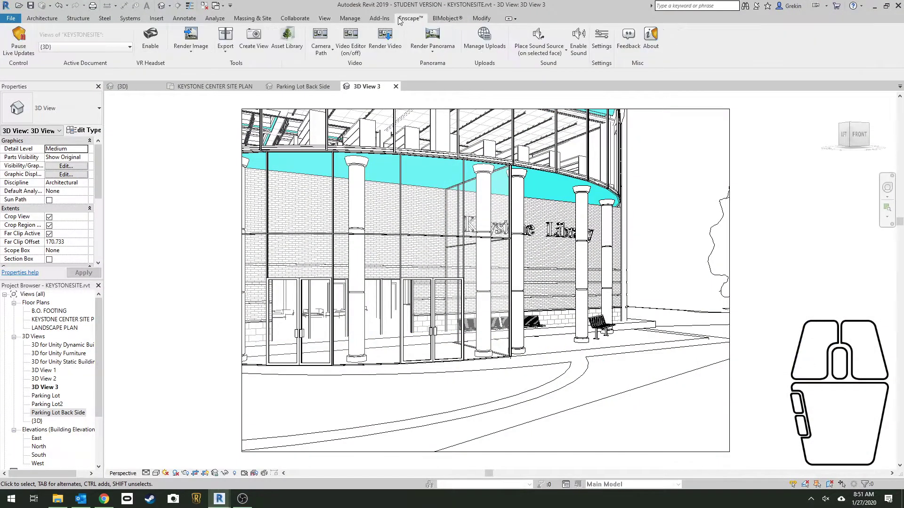
{"action": "left_click", "coordinate": [601, 37]}
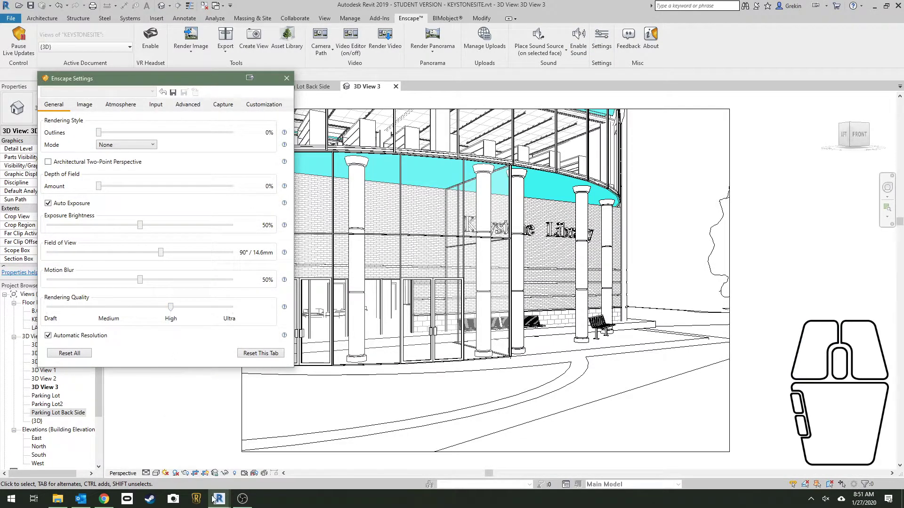
{"action": "left_click", "coordinate": [145, 464]}
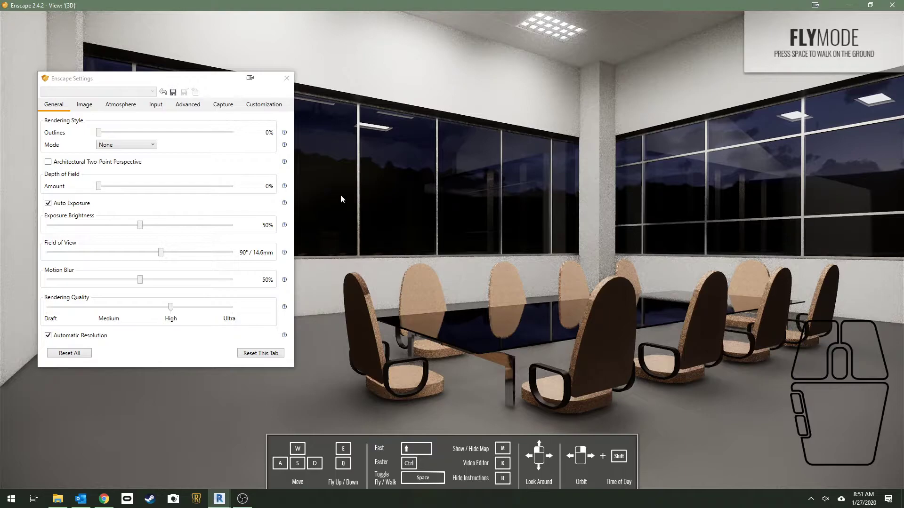
{"action": "left_click", "coordinate": [173, 92]}
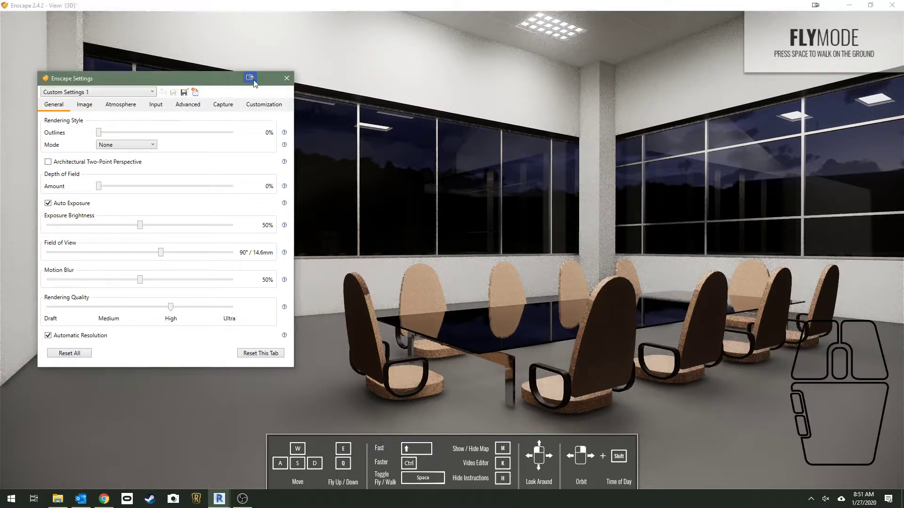
{"action": "left_click", "coordinate": [286, 82]}
Frame the Enscape view on the near end of the conference table, with both window walls behind it
{"action": "left_click_drag", "start_coordinate": [371, 245], "coordinate": [528, 238]}
{"action": "key", "text": "w"}
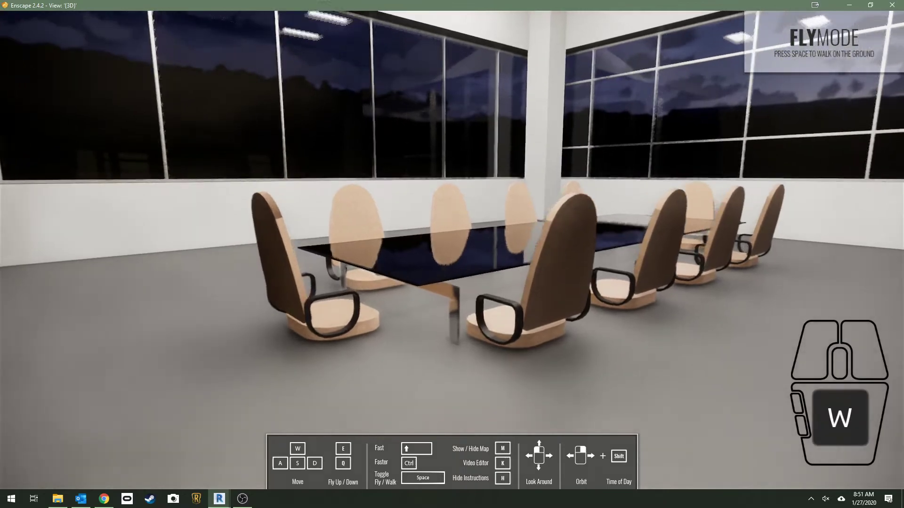
{"action": "key", "text": "a"}
{"action": "key", "text": "w"}
{"action": "key", "text": "s"}
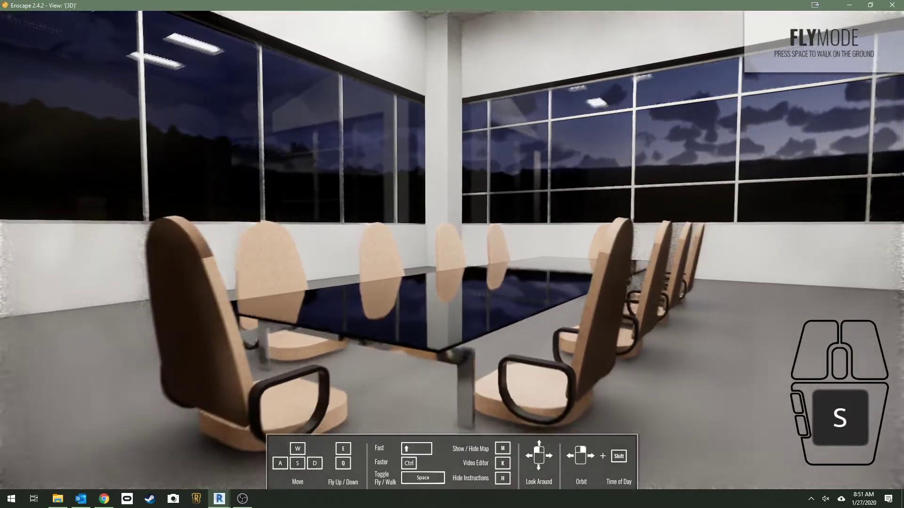
{"action": "key", "text": "w"}
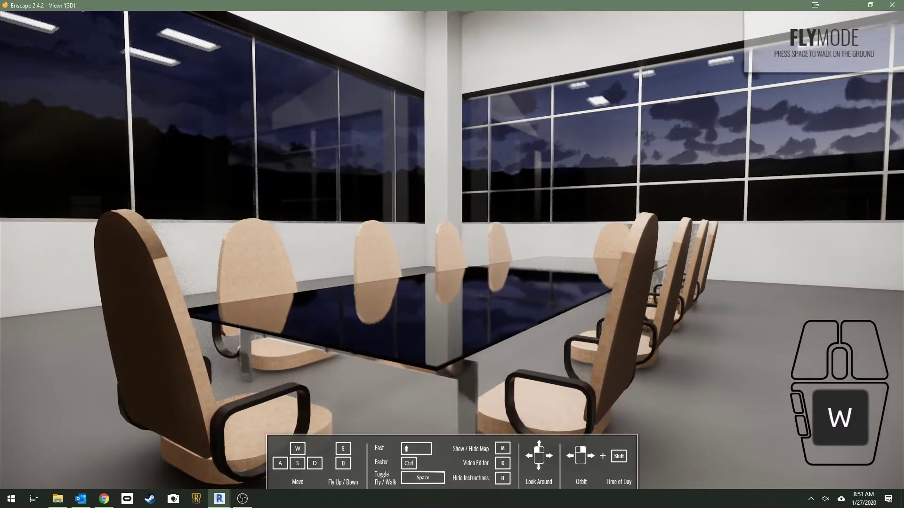
{"action": "key", "text": "s"}
{"action": "key", "text": "w"}
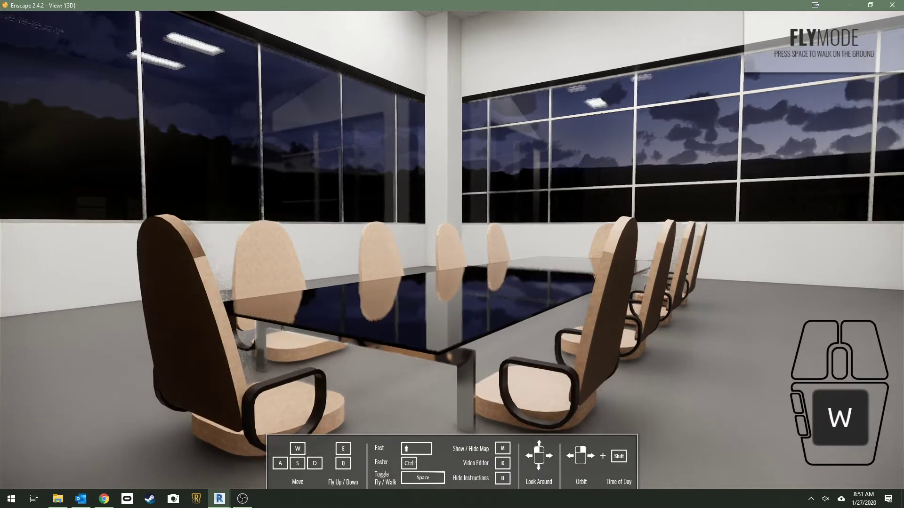
Move around the conference room on foot, viewing the window walls, the glass table and the double doors
{"action": "key", "text": "w"}
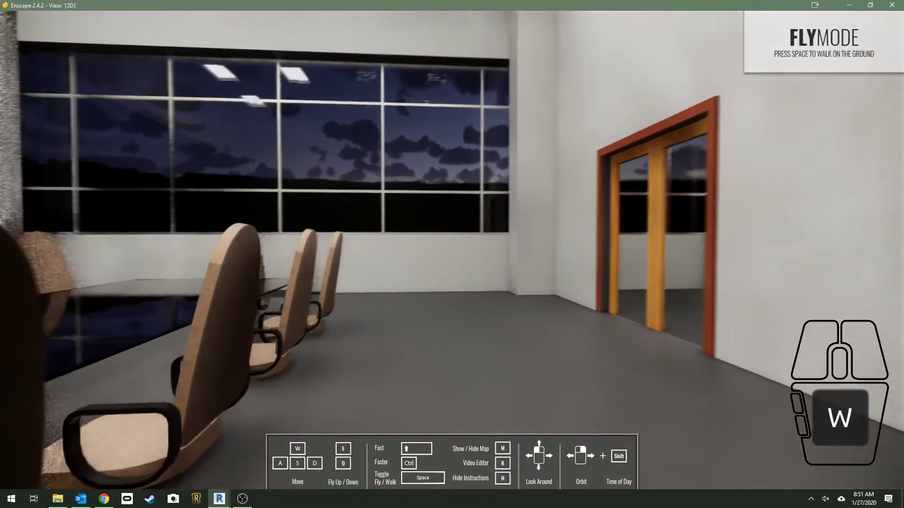
{"action": "key", "text": "w"}
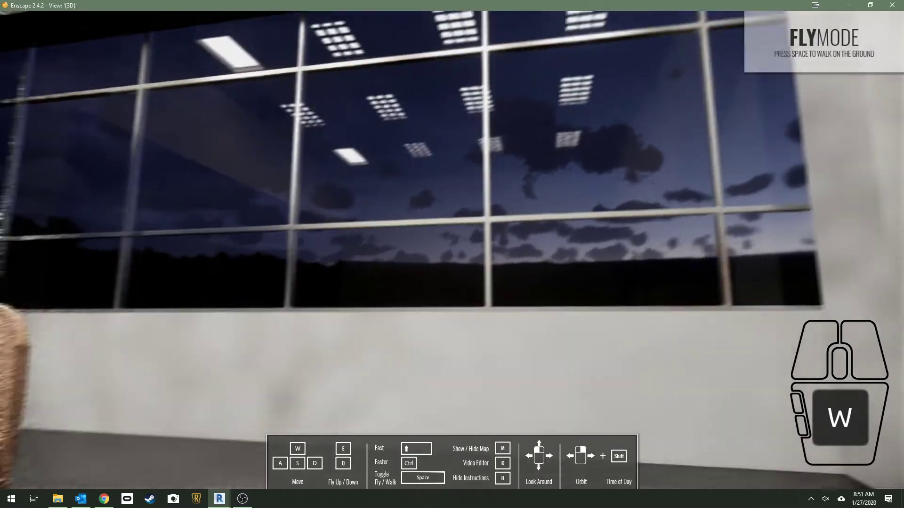
{"action": "key", "text": "space"}
{"action": "left_click_drag", "start_coordinate": [362, 262], "coordinate": [233, 314]}
{"action": "key", "text": "s"}
{"action": "key", "text": "d"}
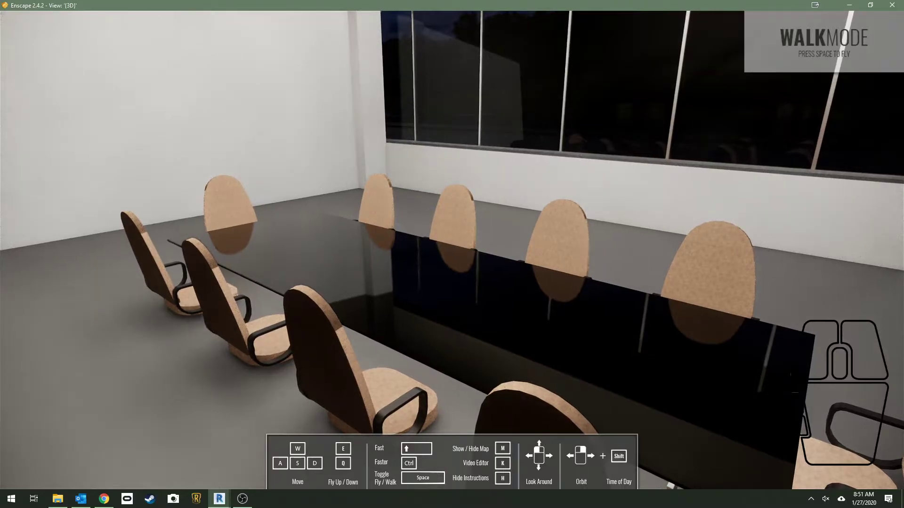
{"action": "left_click_drag", "start_coordinate": [451, 254], "coordinate": [205, 219]}
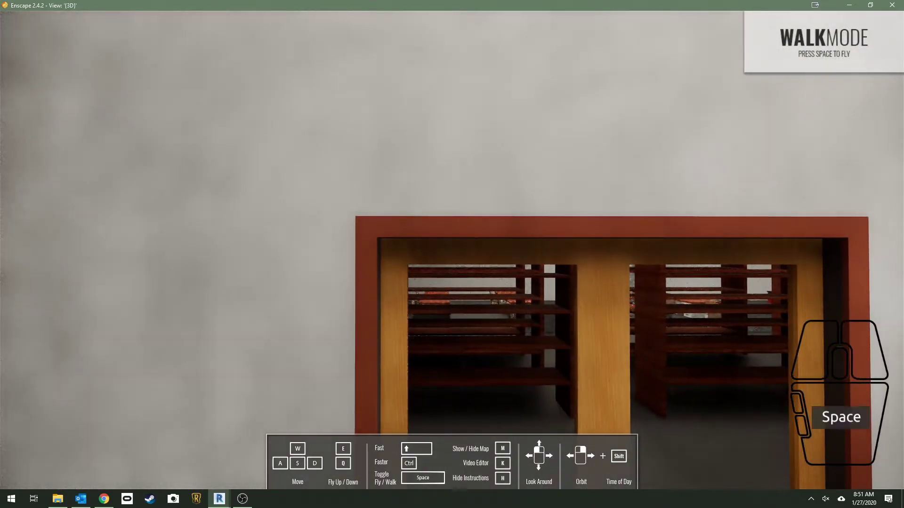
Fly out of the conference room to the library's exterior, facing the tall glass facade with the bookshelves behind it
{"action": "key", "text": "e"}
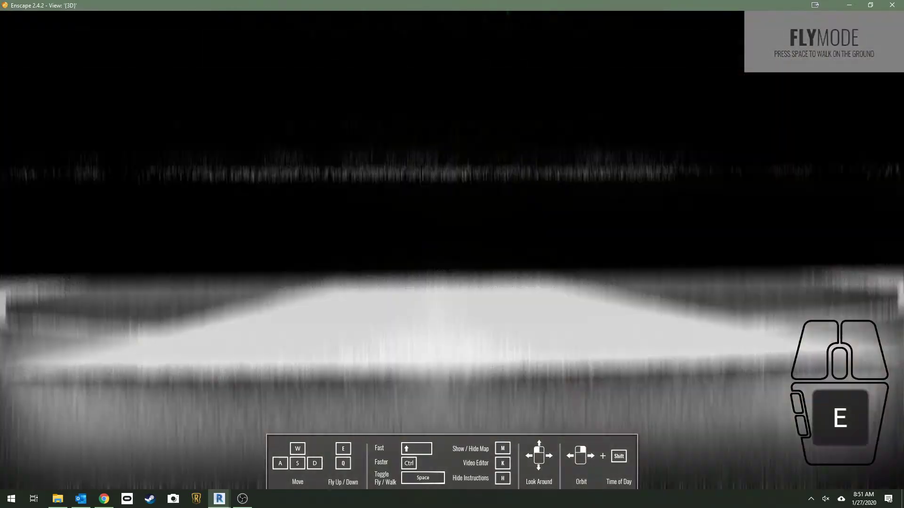
{"action": "key", "text": "w"}
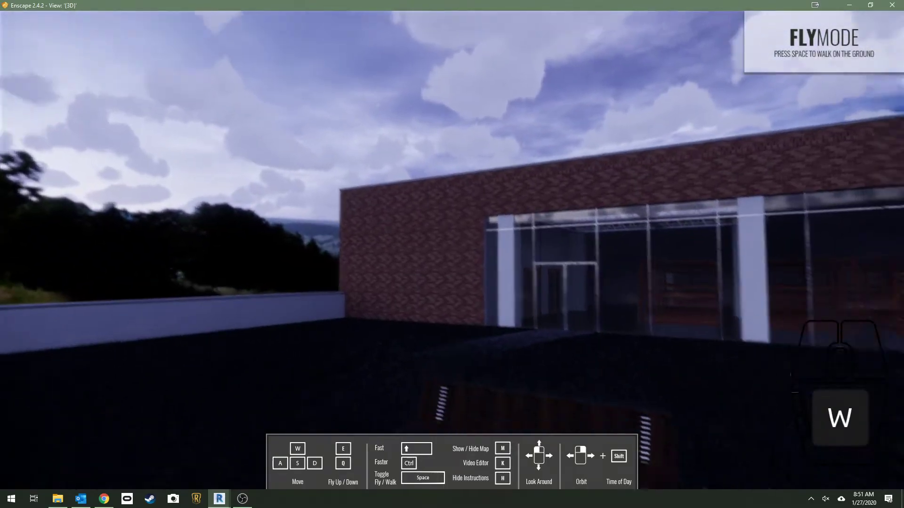
{"action": "left_click_drag", "start_coordinate": [452, 255], "coordinate": [567, 268]}
{"action": "key", "text": "w"}
{"action": "key", "text": "shift+w"}
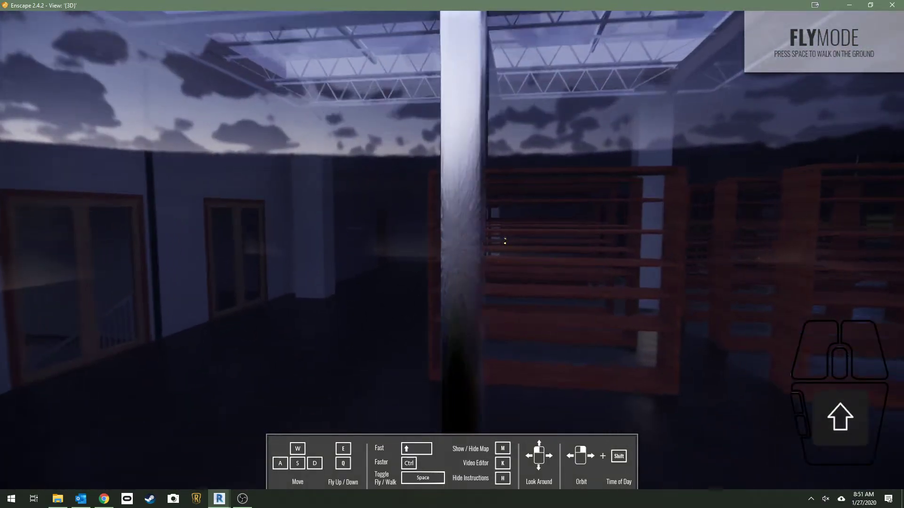
Enter the lounge on foot and frame the sofas and coffee table beside the curved glass wall
{"action": "key", "text": "space"}
{"action": "left_click_drag", "start_coordinate": [451, 254], "coordinate": [659, 256]}
{"action": "key", "text": "w"}
{"action": "key", "text": "shift+w"}
{"action": "left_click_drag", "start_coordinate": [452, 254], "coordinate": [339, 256]}
{"action": "key", "text": "w"}
{"action": "key", "text": "d"}
{"action": "left_click_drag", "start_coordinate": [358, 339], "coordinate": [310, 311]}
{"action": "key", "text": "w"}
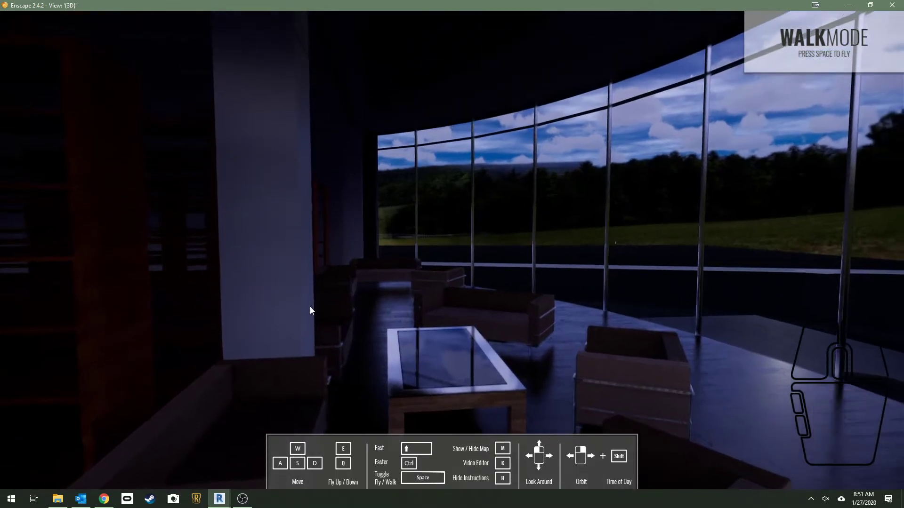
Shift the time of day to a brighter sky with pink clouds, and render a regular panorama from the lounge
{"action": "left_click_drag", "start_coordinate": [549, 274], "coordinate": [614, 245]}
{"action": "right_click_drag", "start_coordinate": [614, 243], "coordinate": [645, 227], "text": "shift"}
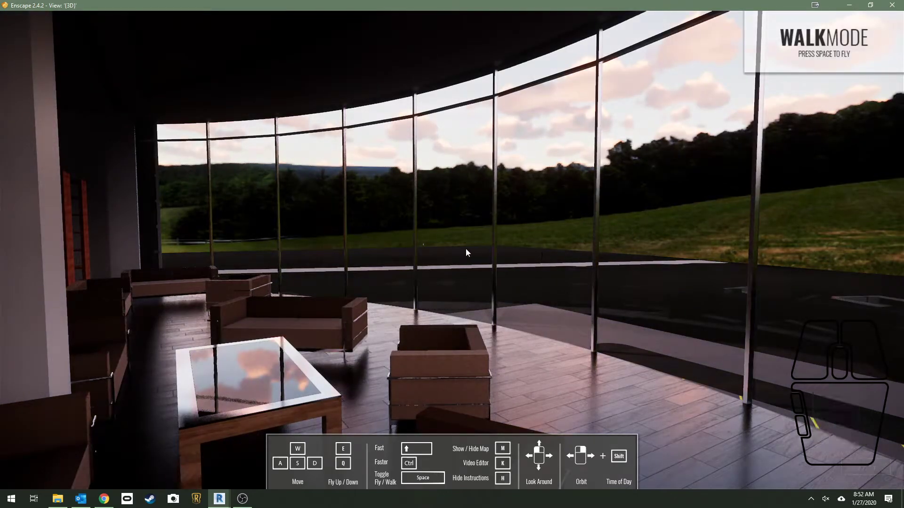
{"action": "mouse_move", "coordinate": [220, 499]}
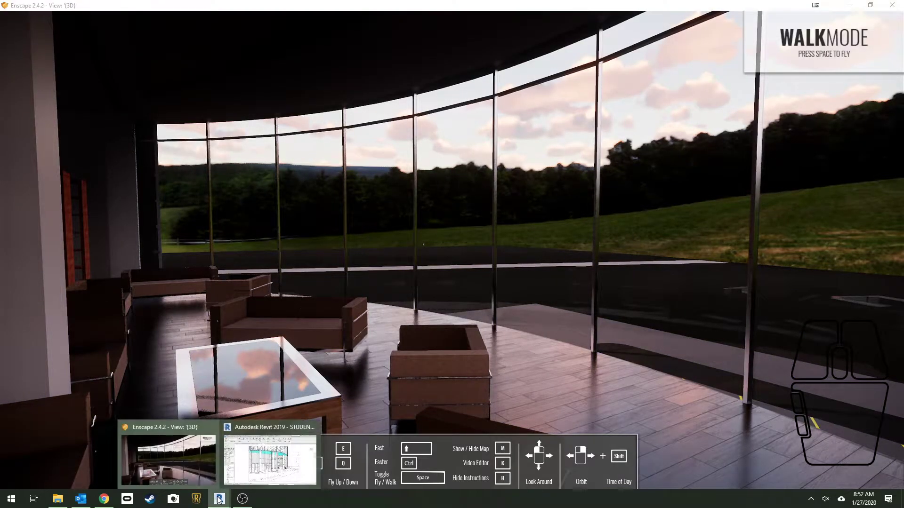
{"action": "left_click", "coordinate": [290, 447]}
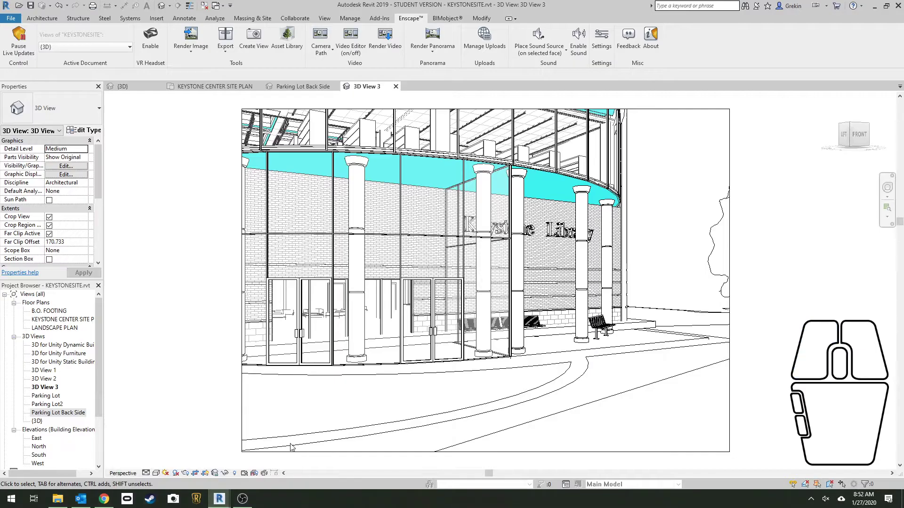
{"action": "left_click", "coordinate": [433, 52]}
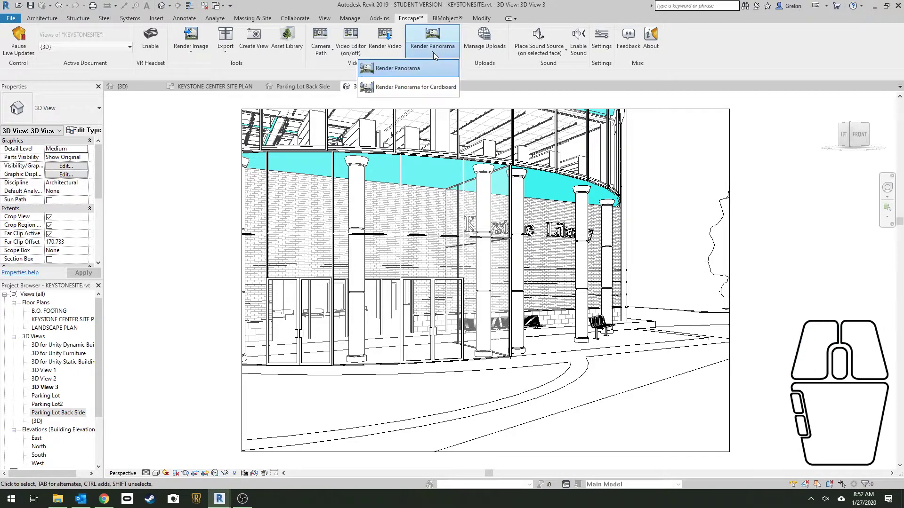
{"action": "left_click", "coordinate": [399, 71]}
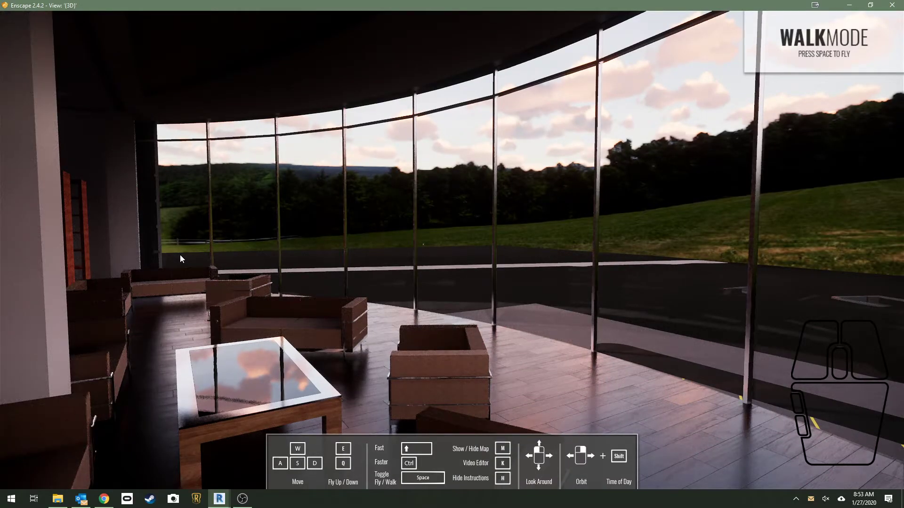
Switch to Revit, open Enscape's upload manager and select the new lounge panorama in the KEYSTONESITE group
{"action": "left_click", "coordinate": [219, 499]}
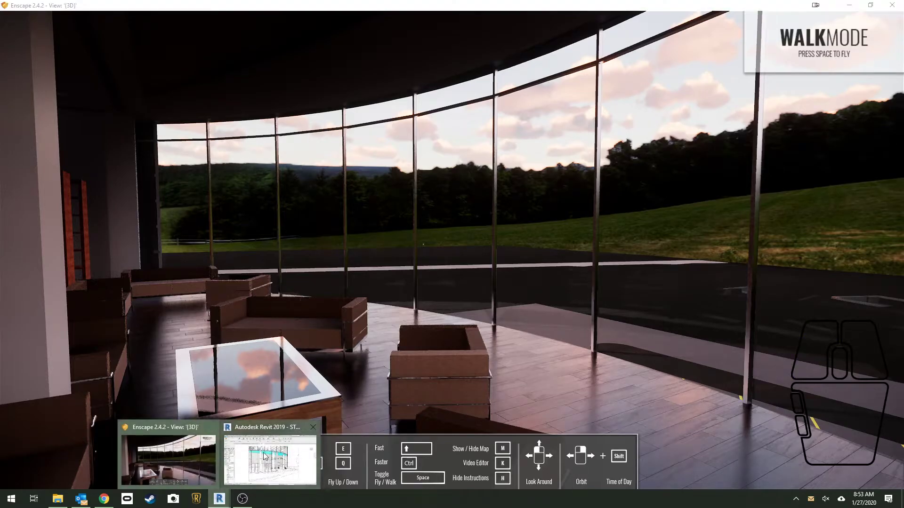
{"action": "left_click", "coordinate": [282, 454]}
{"action": "left_click", "coordinate": [485, 38]}
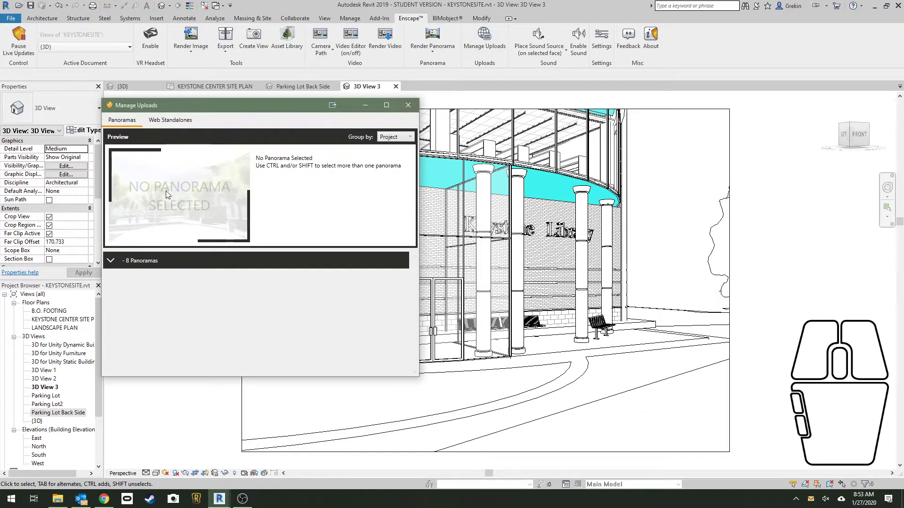
{"action": "left_click", "coordinate": [180, 121]}
{"action": "left_click", "coordinate": [115, 121]}
{"action": "left_click", "coordinate": [168, 320]}
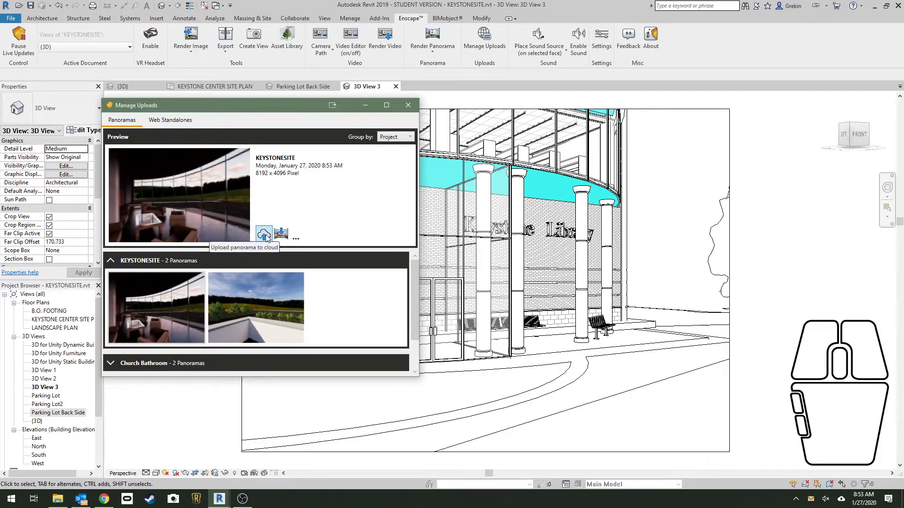
{"action": "left_click", "coordinate": [296, 239]}
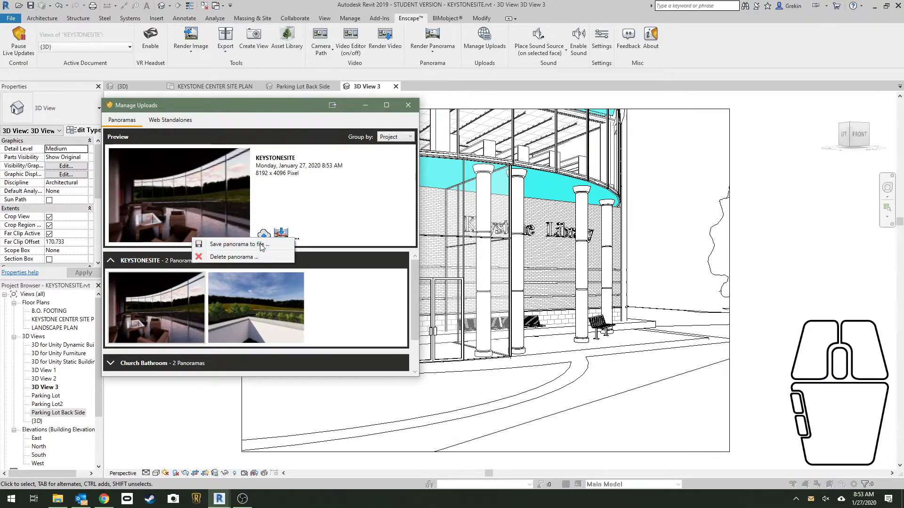
{"action": "left_click", "coordinate": [266, 244]}
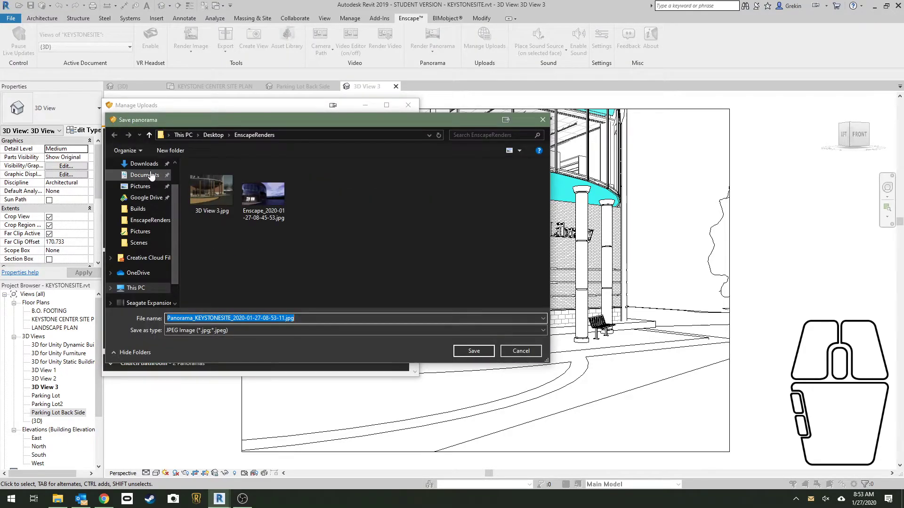
{"action": "scroll", "coordinate": [143, 183], "scroll_direction": "up", "scroll_amount": 2}
{"action": "left_click", "coordinate": [141, 182]}
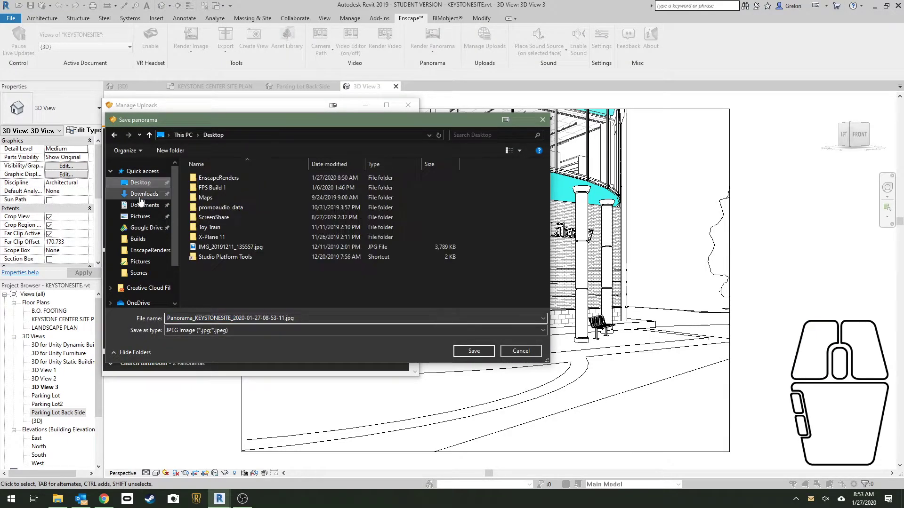
{"action": "double_click", "coordinate": [225, 177]}
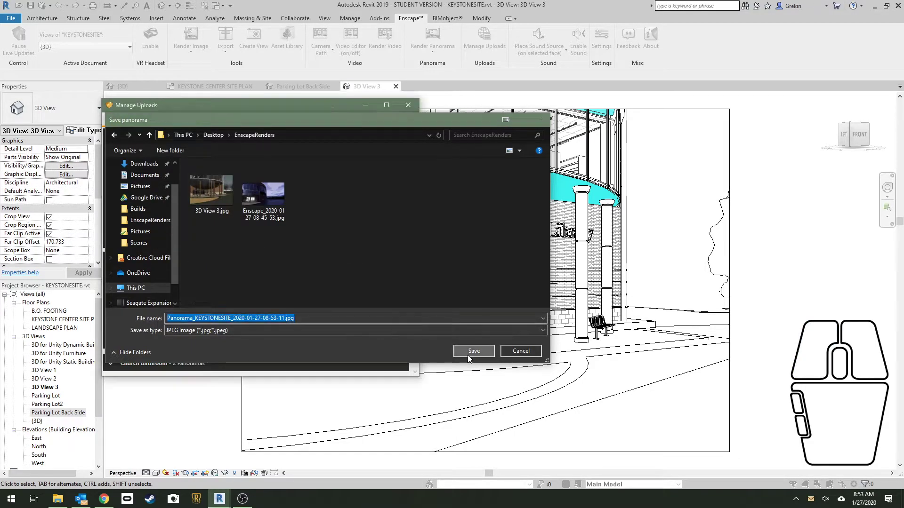
{"action": "left_click", "coordinate": [469, 355]}
{"action": "left_click", "coordinate": [408, 106]}
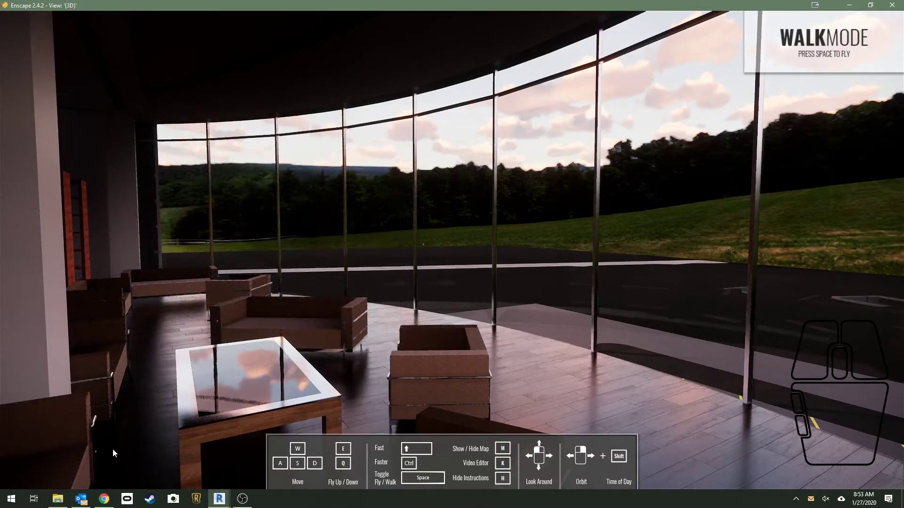
Open the saved panorama image from the EnscapeRenders folder in File Explorer
{"action": "left_click", "coordinate": [58, 498]}
{"action": "left_click", "coordinate": [227, 165]}
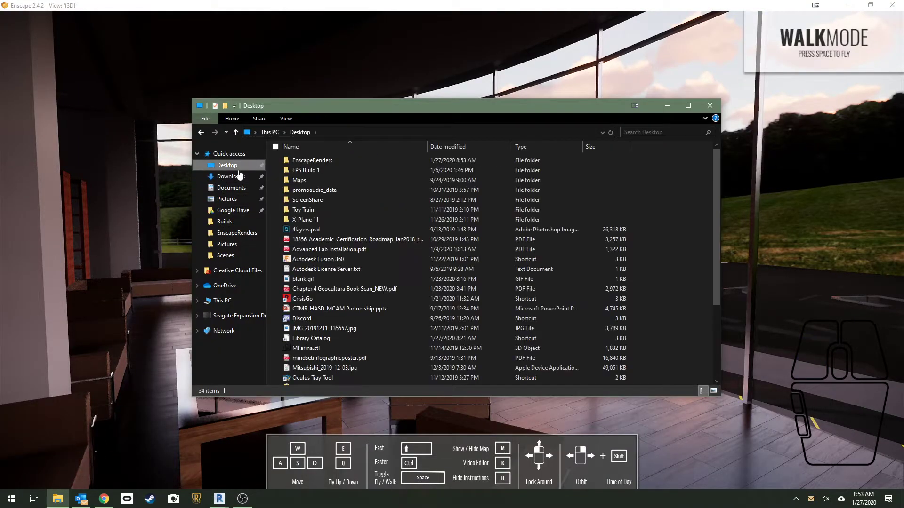
{"action": "double_click", "coordinate": [321, 160]}
{"action": "double_click", "coordinate": [408, 181]}
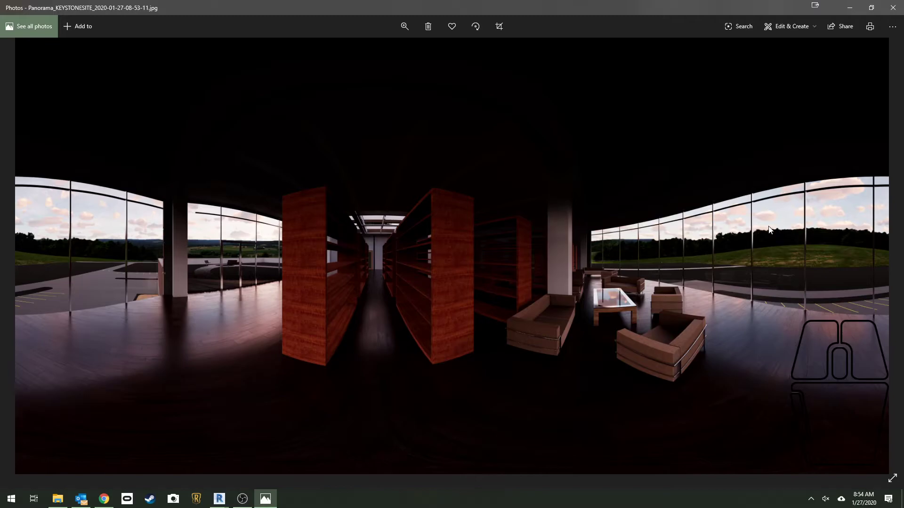
Return to the Enscape window, leave the lounge and frame the library's front entrance and paved forecourt at walking height
{"action": "mouse_move", "coordinate": [219, 499]}
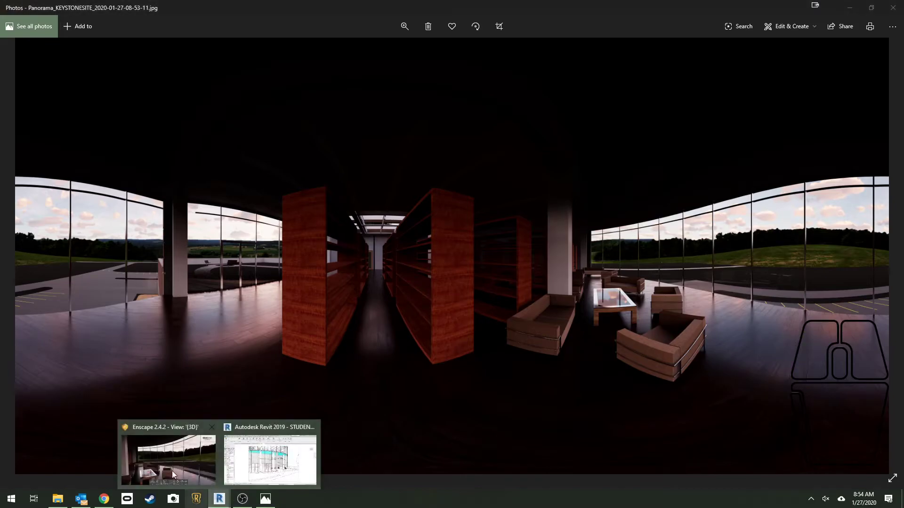
{"action": "left_click", "coordinate": [165, 462]}
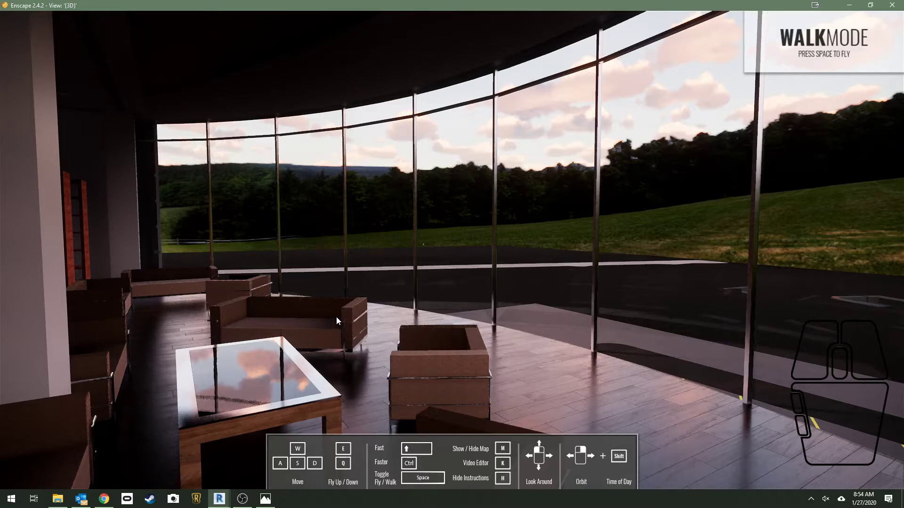
{"action": "key", "text": "w"}
{"action": "key", "text": "space"}
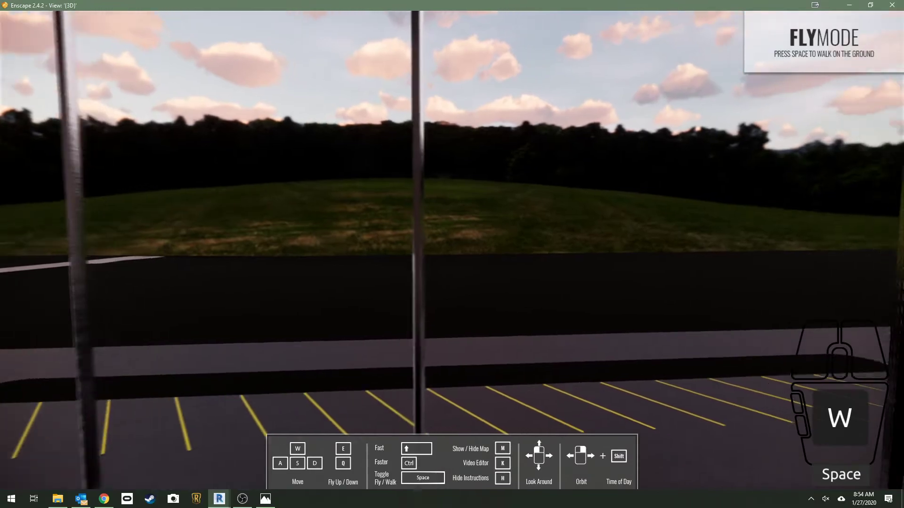
{"action": "key", "text": "shift"}
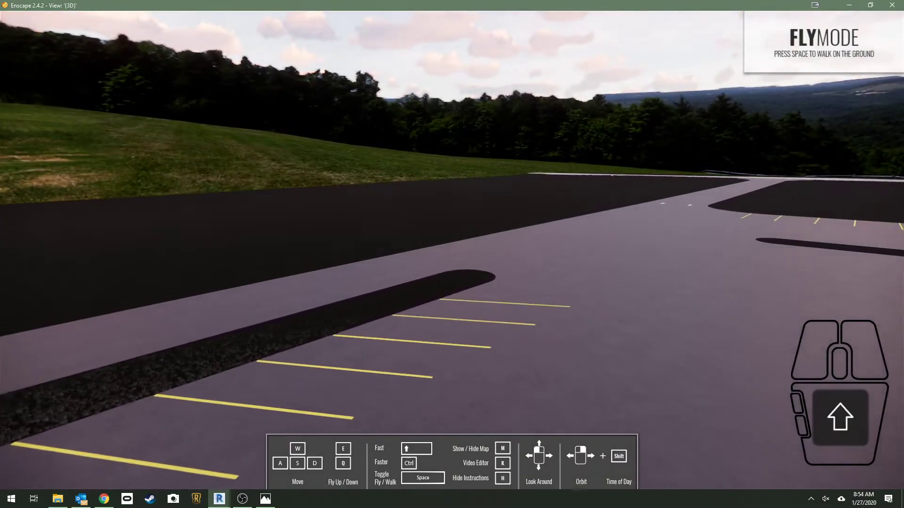
{"action": "key", "text": "space"}
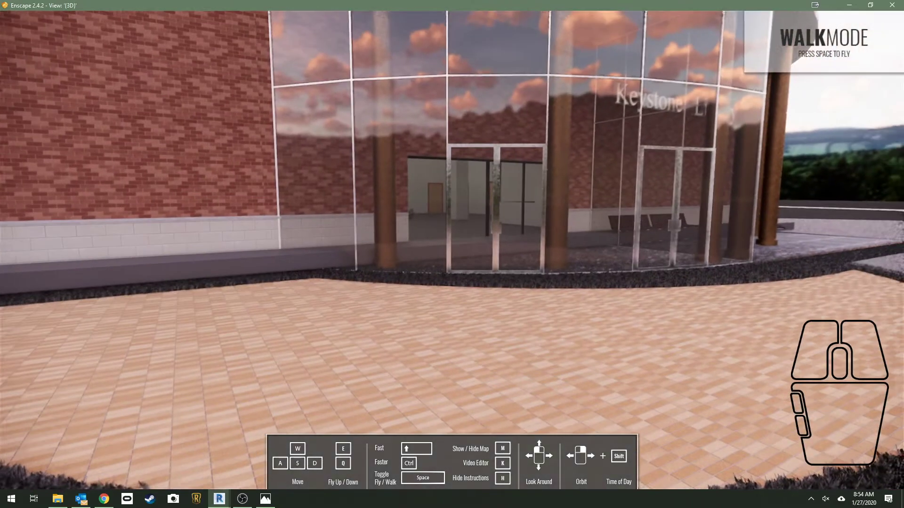
{"action": "key", "text": "s"}
{"action": "key", "text": "d"}
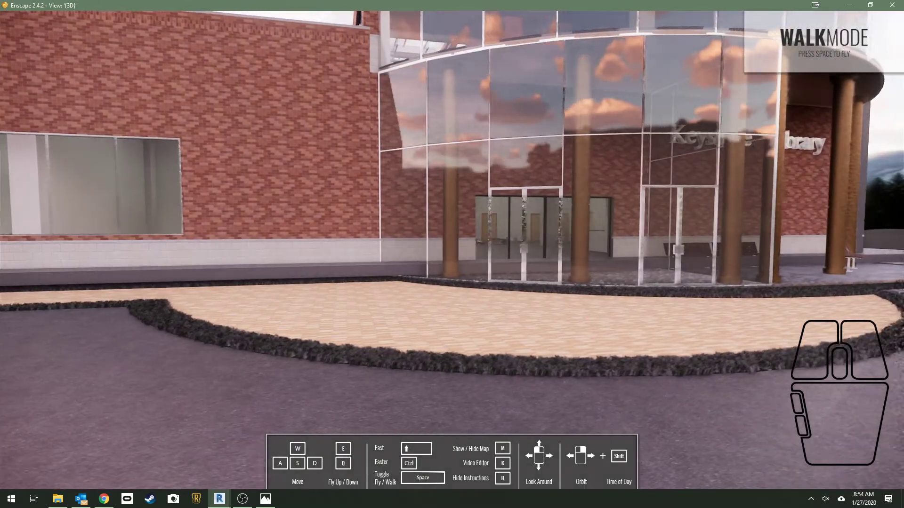
{"action": "key", "text": "w"}
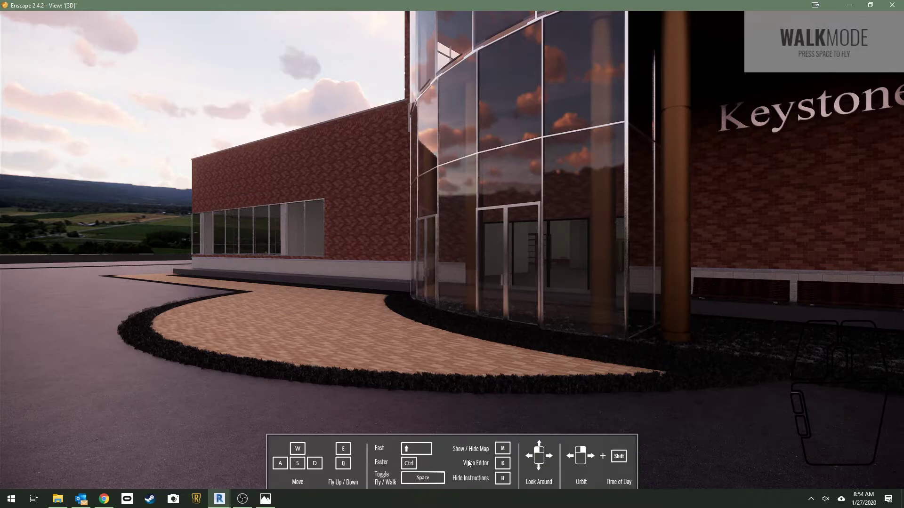
Open the Enscape video editor and add the first camera path keyframe at the entrance view
{"action": "key", "text": "ctrl"}
{"action": "key", "text": "k"}
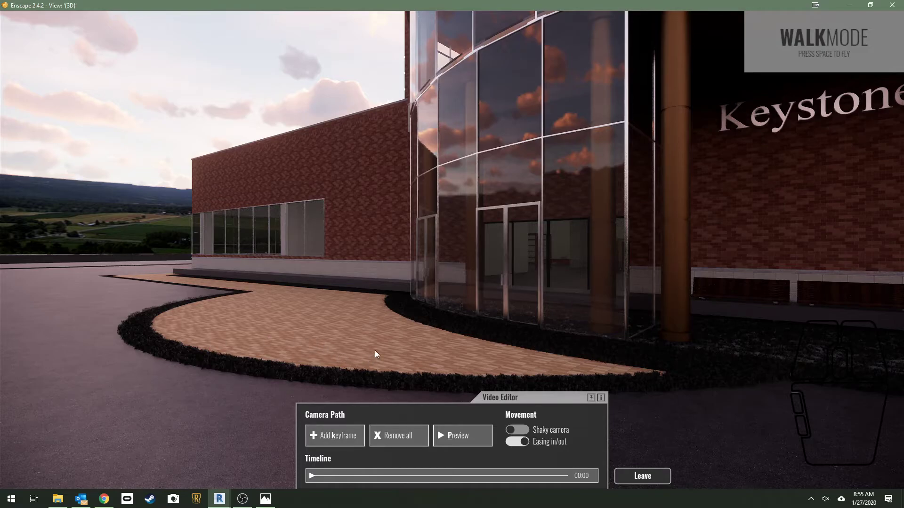
{"action": "key", "text": "k"}
Walk up to the glass front doors and add further camera path keyframes along the approach
{"action": "left_click_drag", "start_coordinate": [380, 351], "coordinate": [391, 355]}
{"action": "key", "text": "w"}
Pass through the front doors and add a camera path keyframe facing the interior glass wall
{"action": "key", "text": "w"}
{"action": "key", "text": "w"}
{"action": "mouse_move", "coordinate": [383, 348]}
{"action": "left_mouse_down"}
{"action": "mouse_move", "coordinate": [395, 349]}
{"action": "mouse_move", "coordinate": [383, 348]}
{"action": "mouse_move", "coordinate": [391, 349]}
{"action": "mouse_move", "coordinate": [384, 324]}
{"action": "left_mouse_up"}
{"action": "key", "text": "k"}
{"action": "key", "text": "k"}
{"action": "key", "text": "w"}
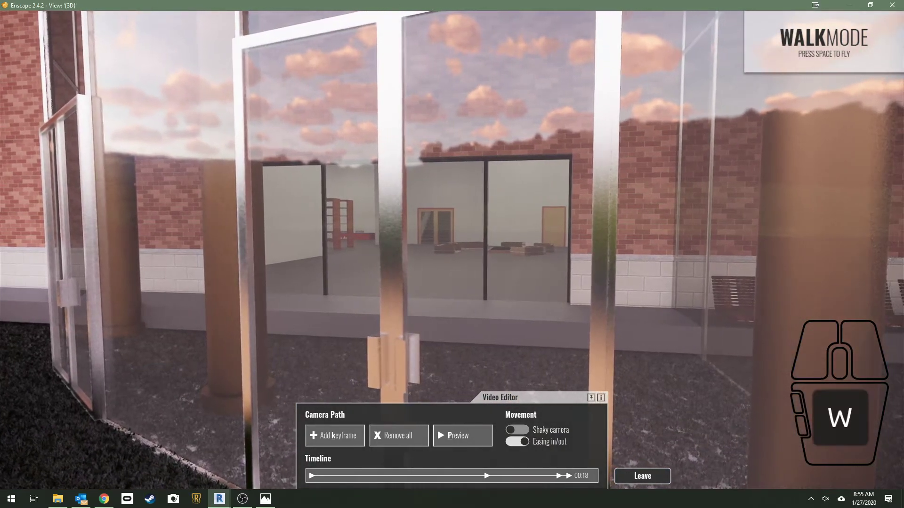
{"action": "key", "text": "w"}
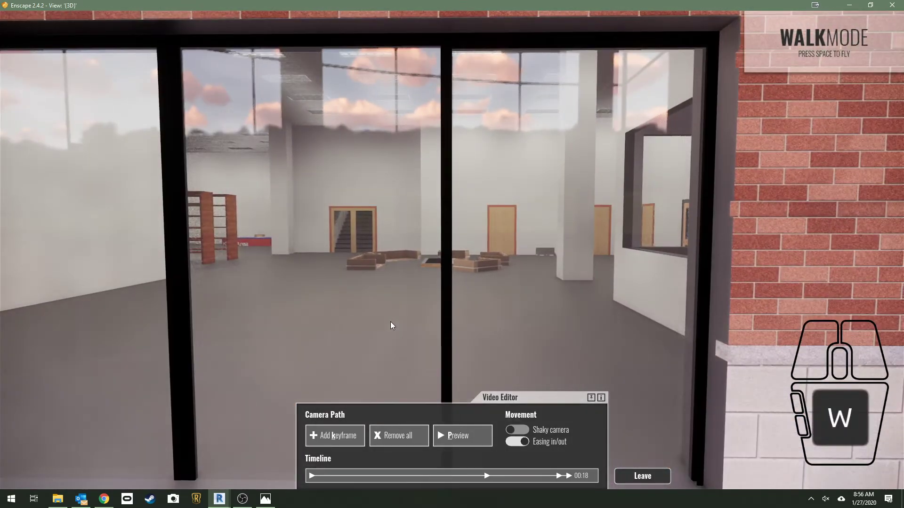
{"action": "key", "text": "k"}
Look back through the front doors at the camera path, and inspect the keyframe camera beside the interior glass wall
{"action": "left_click_drag", "start_coordinate": [390, 321], "coordinate": [701, 312]}
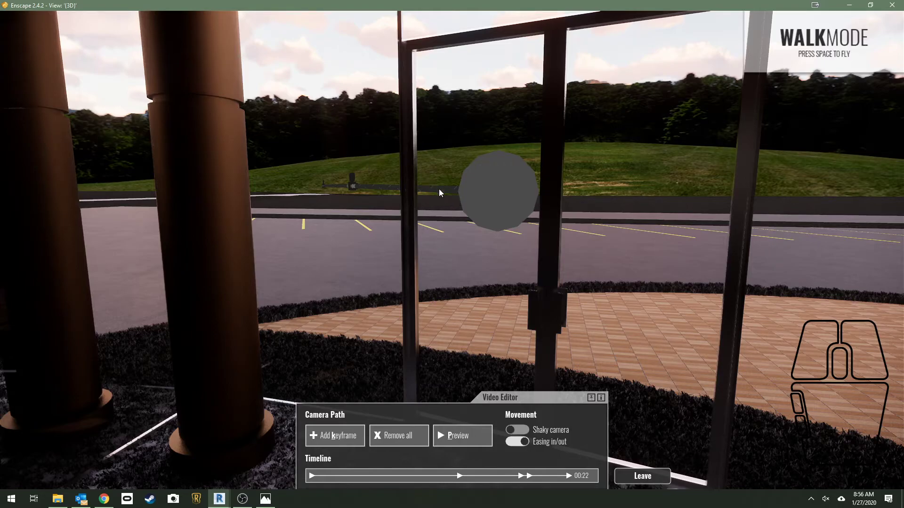
{"action": "mouse_move", "coordinate": [368, 227]}
{"action": "left_mouse_down"}
{"action": "mouse_move", "coordinate": [136, 229]}
{"action": "mouse_move", "coordinate": [369, 228]}
{"action": "left_mouse_up"}
{"action": "key", "text": "w"}
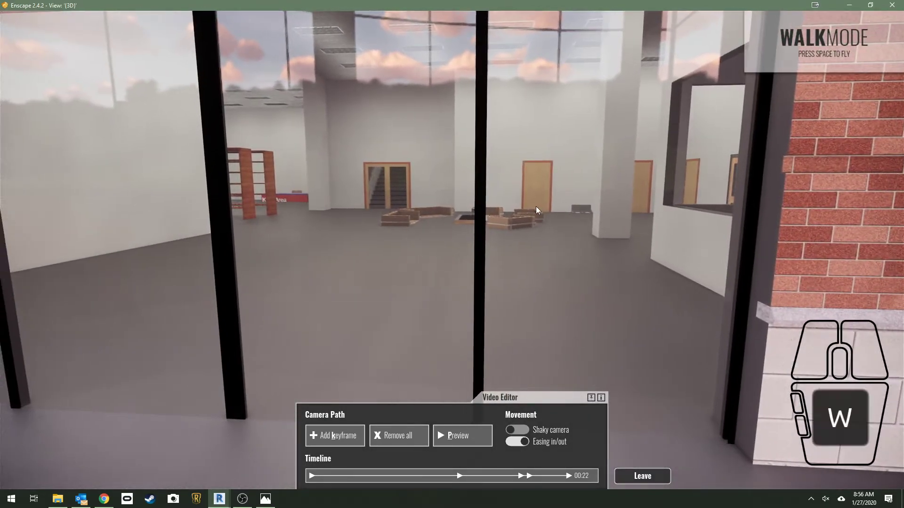
{"action": "mouse_move", "coordinate": [517, 209]}
{"action": "left_mouse_down"}
{"action": "mouse_move", "coordinate": [376, 211]}
{"action": "mouse_move", "coordinate": [725, 212]}
{"action": "mouse_move", "coordinate": [423, 212]}
{"action": "mouse_move", "coordinate": [518, 211]}
{"action": "left_mouse_up"}
{"action": "key", "text": "w"}
{"action": "key", "text": "w"}
{"action": "key", "text": "a"}
{"action": "key", "text": "a"}
{"action": "key", "text": "d"}
{"action": "key", "text": "s"}
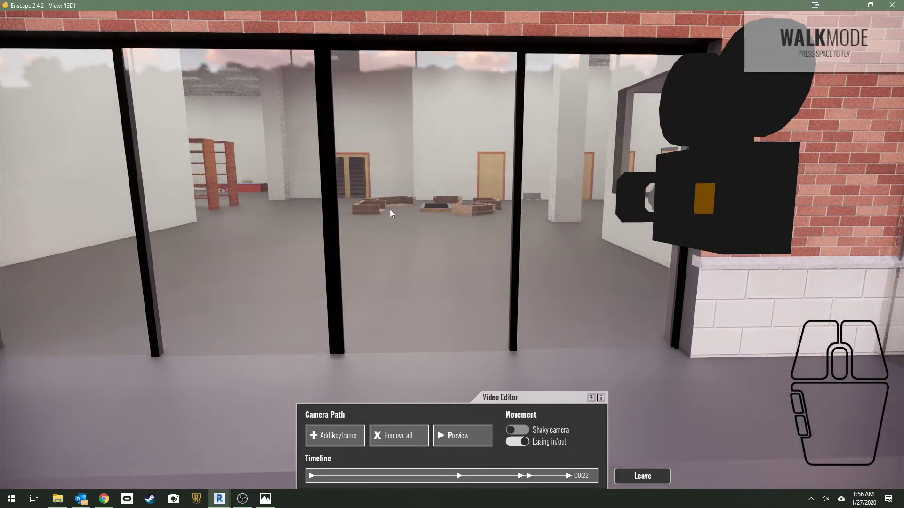
Pass through the interior glass wall and add a camera path keyframe facing the lobby seating
{"action": "key", "text": "w"}
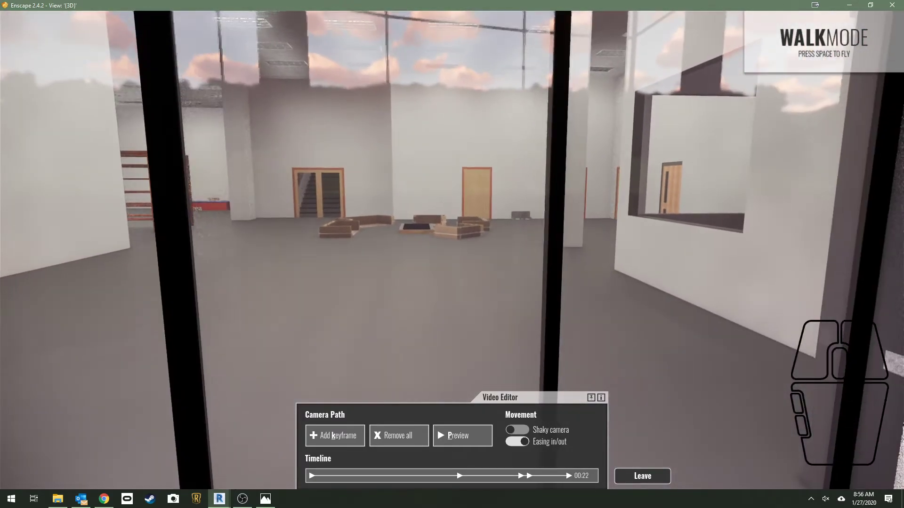
{"action": "key", "text": "space"}
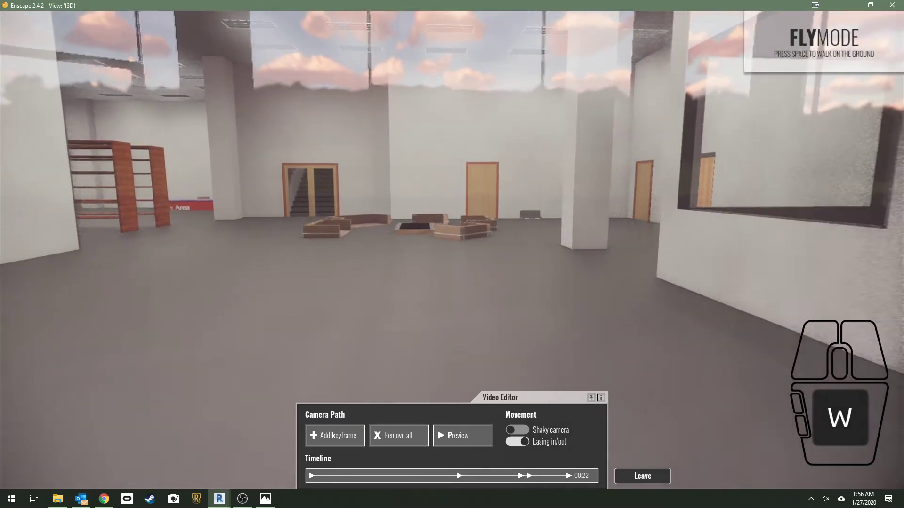
{"action": "key", "text": "space"}
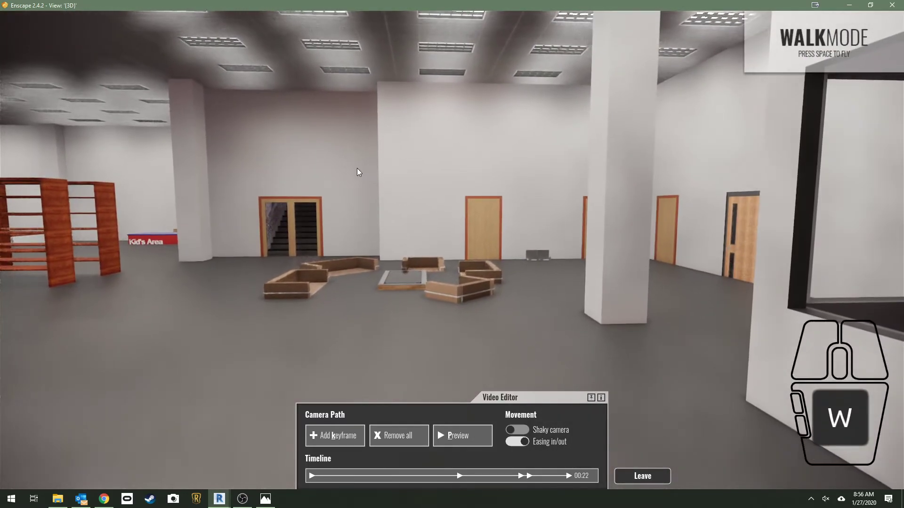
{"action": "key", "text": "k"}
Walk across the lobby past the column, adding camera path keyframes up to a view of the far wall's wooden doors
{"action": "left_click_drag", "start_coordinate": [416, 197], "coordinate": [548, 196]}
{"action": "key", "text": "w"}
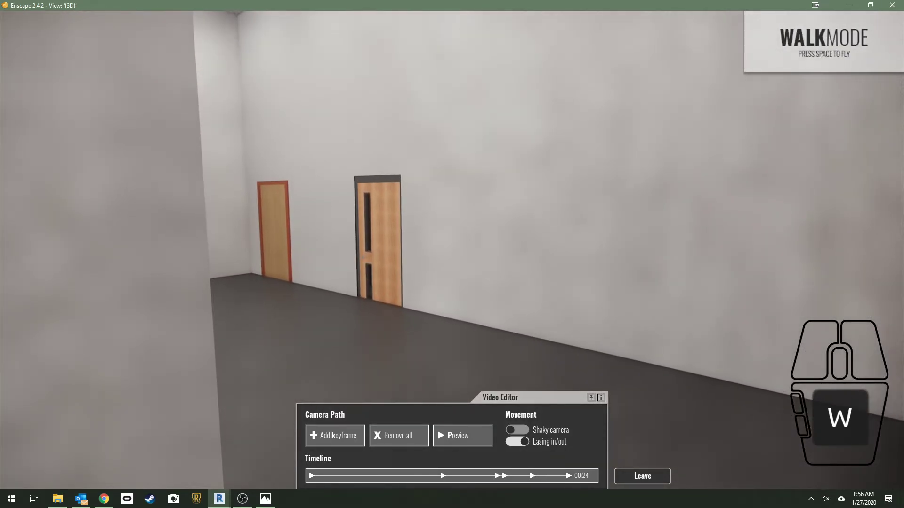
{"action": "key", "text": "k"}
{"action": "key", "text": "w"}
{"action": "left_click_drag", "start_coordinate": [518, 196], "coordinate": [330, 196]}
{"action": "key", "text": "k"}
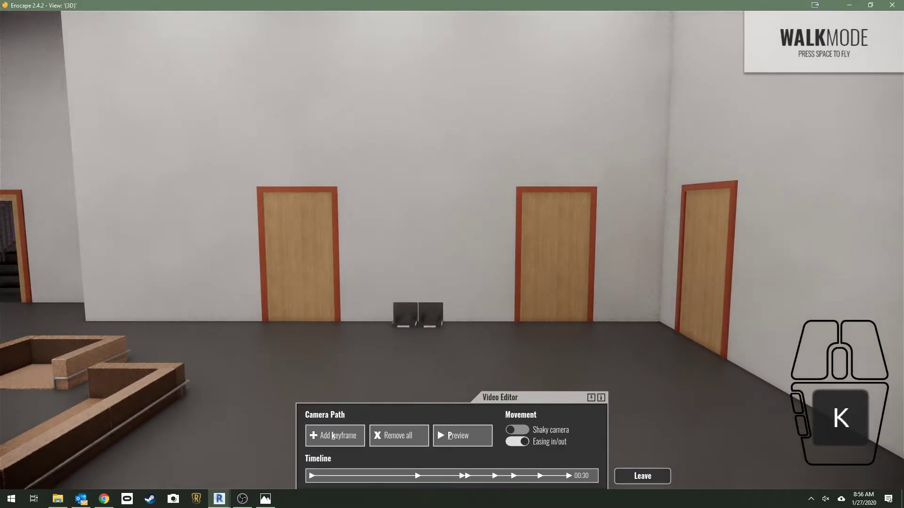
Turn past the bookshelves to the glazed stairwell doors and add camera path keyframes along the way
{"action": "key", "text": "w"}
{"action": "left_click_drag", "start_coordinate": [452, 254], "coordinate": [249, 254]}
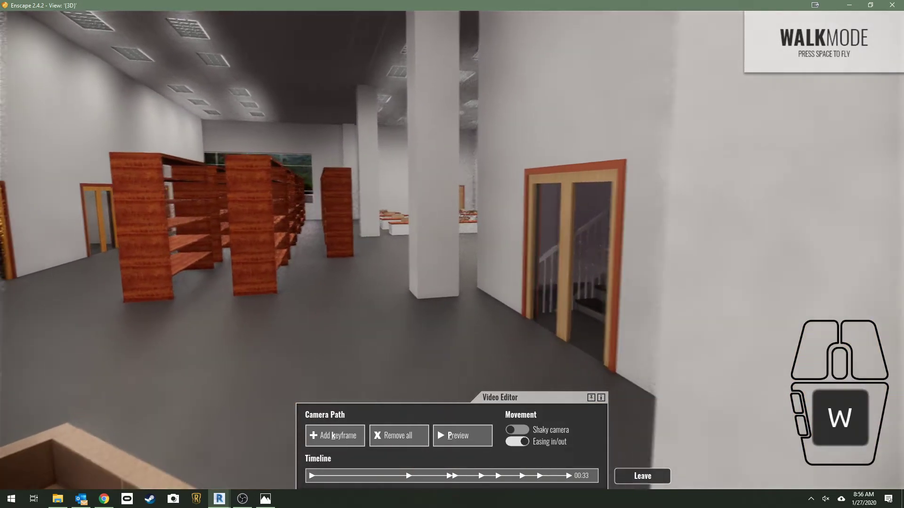
{"action": "key", "text": "k"}
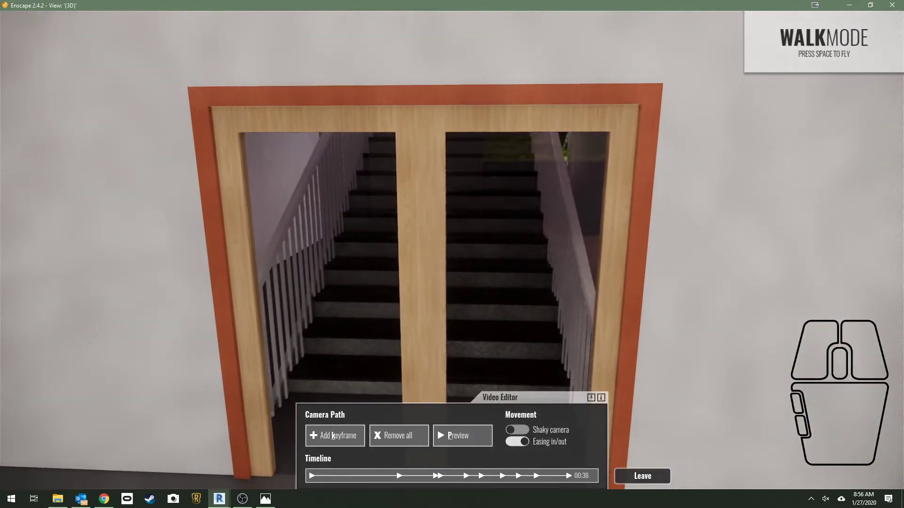
{"action": "key", "text": "k"}
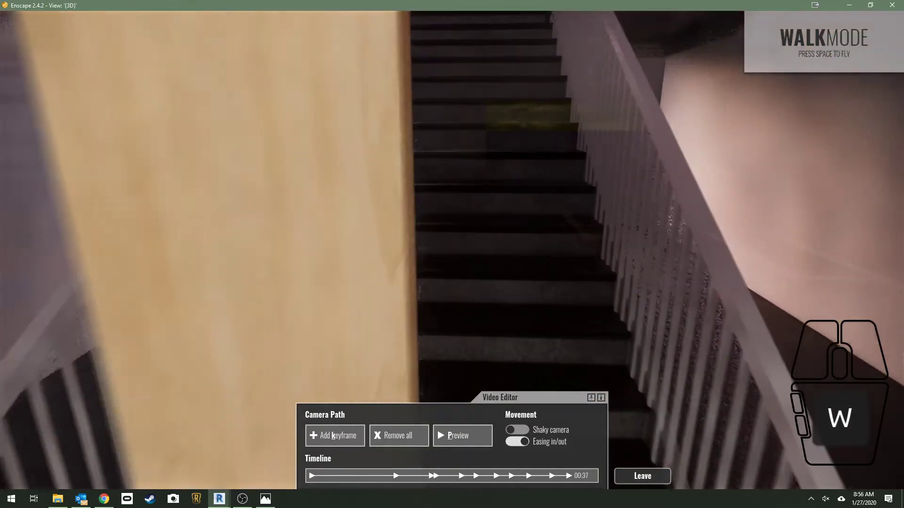
Pass through the stairwell doors and climb the first flight to the window landing, adding camera path keyframes
{"action": "key", "text": "w"}
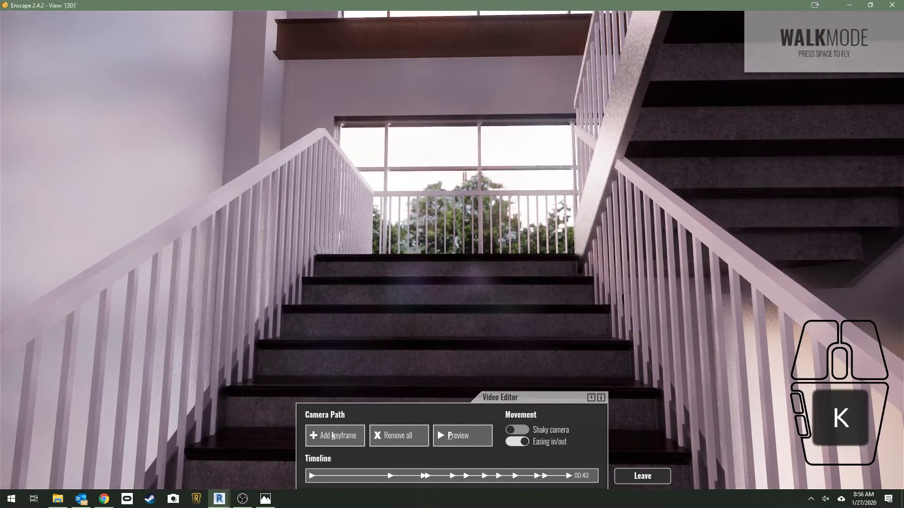
{"action": "key", "text": "k"}
{"action": "key", "text": "w"}
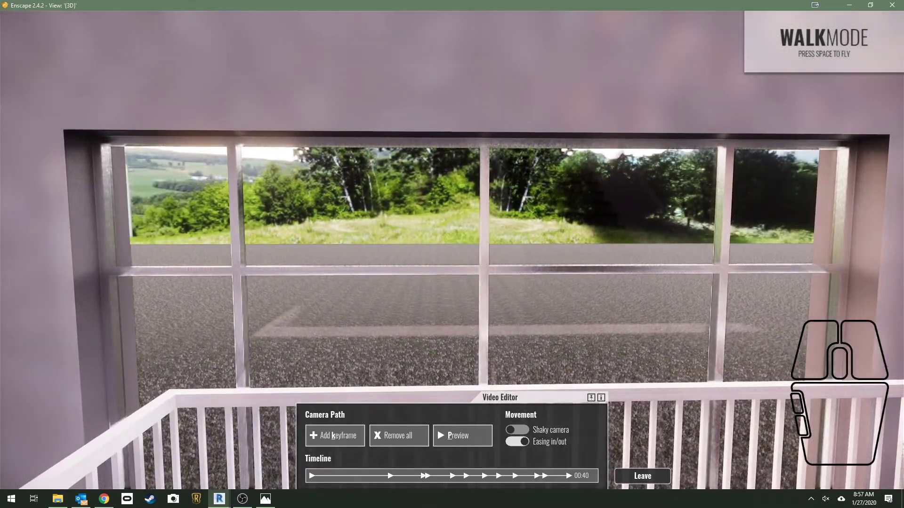
{"action": "key", "text": "k"}
{"action": "key", "text": "w"}
{"action": "key", "text": "k"}
Turn around on the landing and climb the second flight to the upper doors, adding camera path keyframes along the way
{"action": "key", "text": "w"}
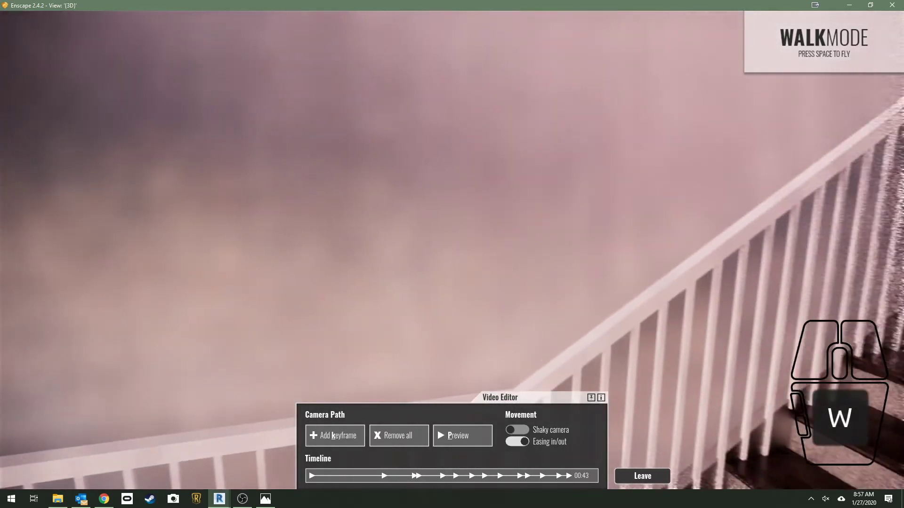
{"action": "key", "text": "k"}
{"action": "key", "text": "w"}
{"action": "key", "text": "k"}
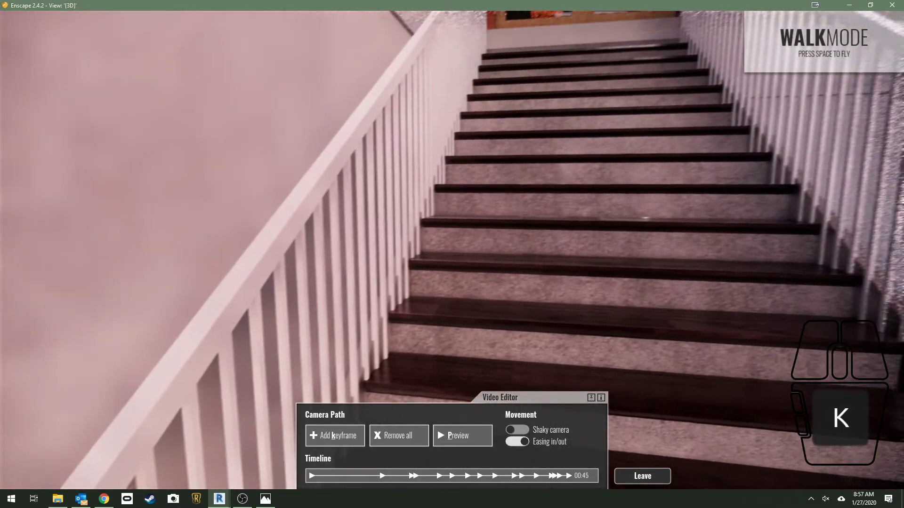
{"action": "key", "text": "k"}
{"action": "key", "text": "w"}
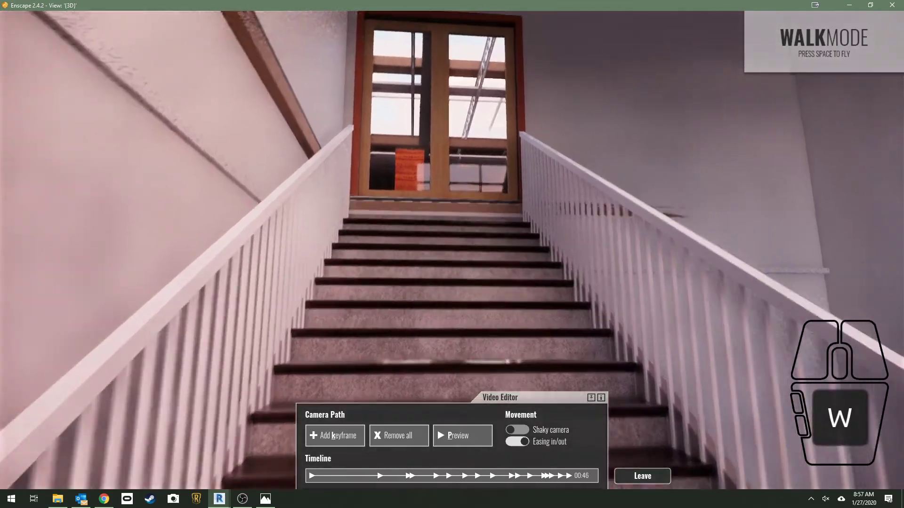
{"action": "key", "text": "k"}
{"action": "key", "text": "w"}
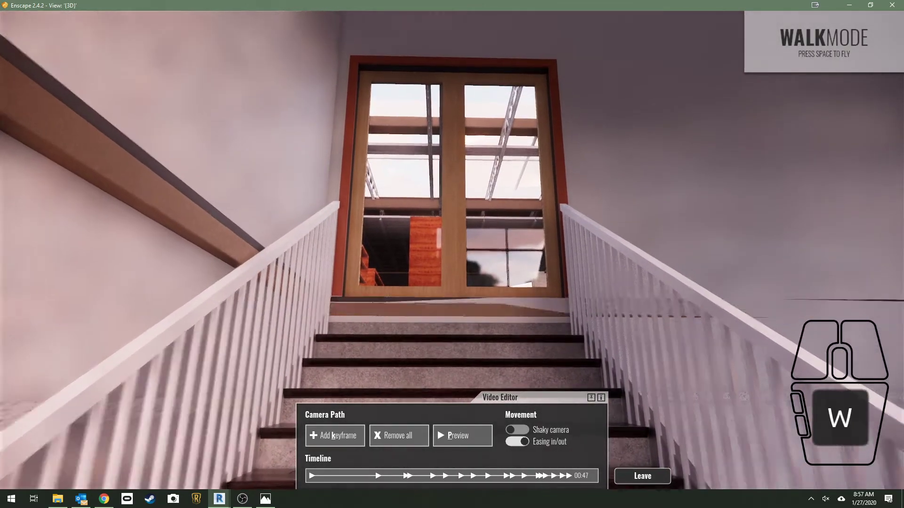
{"action": "key", "text": "w"}
{"action": "key", "text": "k"}
Enter the upper-floor library and add camera path keyframes by the bookshelves and facing the terrace glass wall
{"action": "key", "text": "w"}
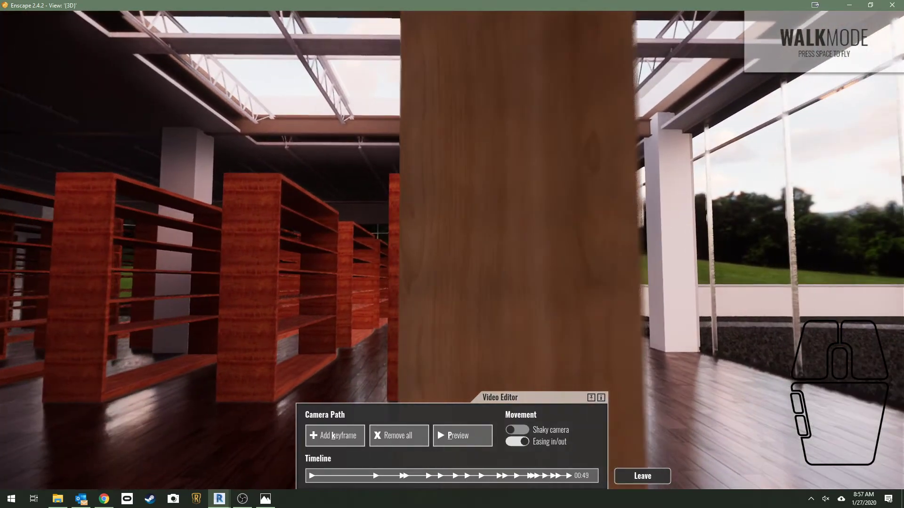
{"action": "key", "text": "w"}
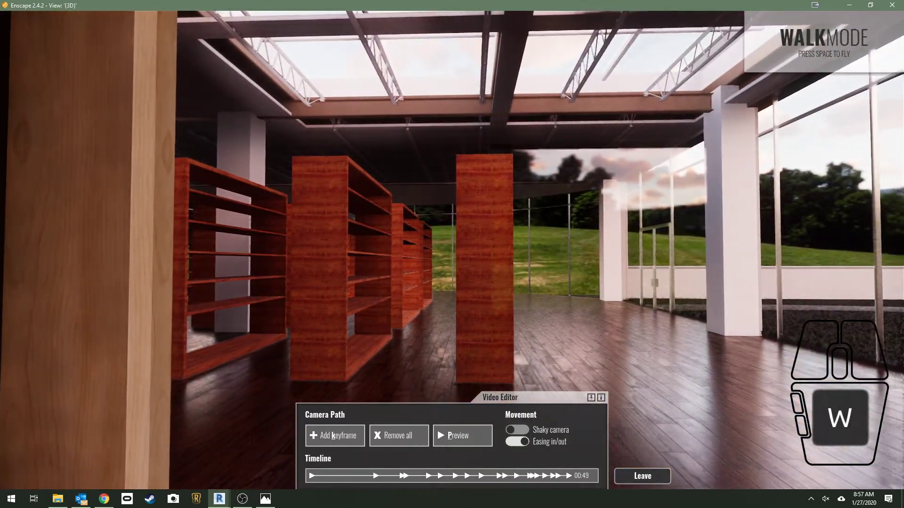
{"action": "key", "text": "w"}
{"action": "key", "text": "space"}
{"action": "key", "text": "space"}
{"action": "key", "text": "k"}
{"action": "key", "text": "w"}
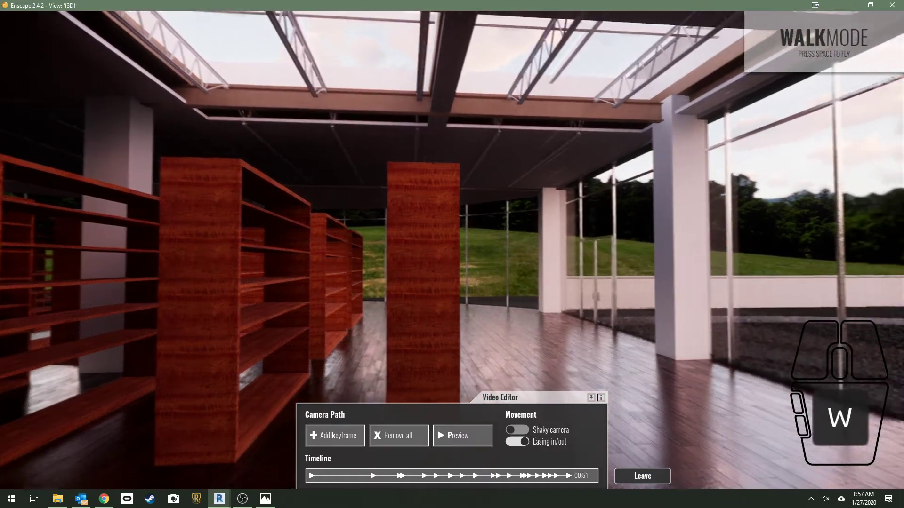
{"action": "key", "text": "k"}
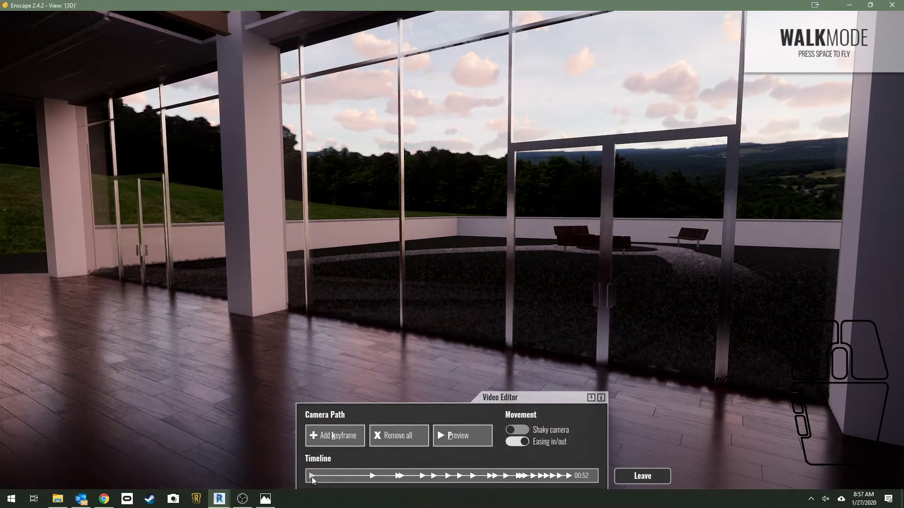
Preview the complete camera path and leave the video editor
{"action": "left_click", "coordinate": [462, 437]}
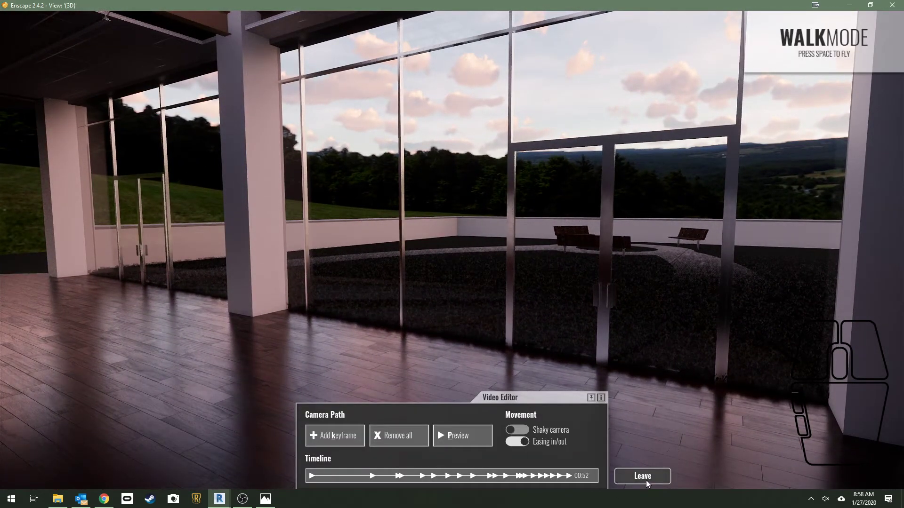
{"action": "left_click", "coordinate": [643, 476]}
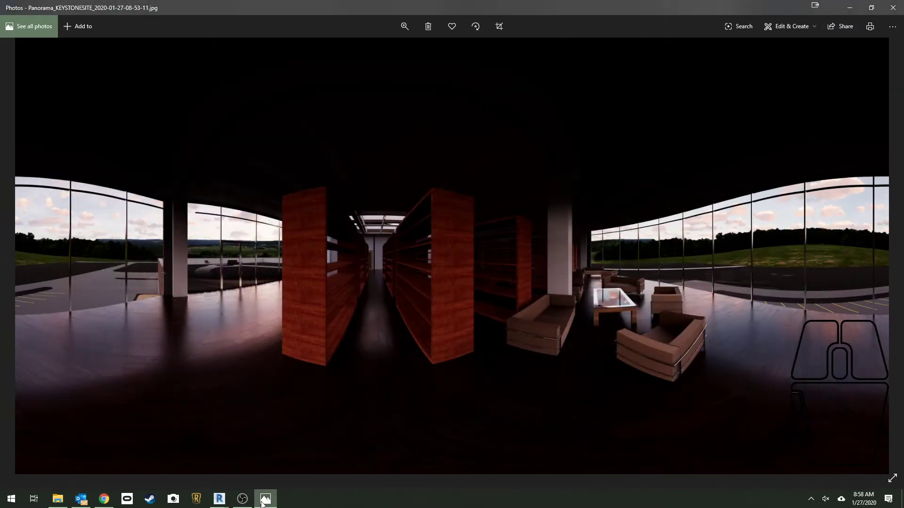
Switch to Revit and start rendering the camera path as an MP4 video in the EnscapeRenders folder
{"action": "left_click", "coordinate": [220, 499]}
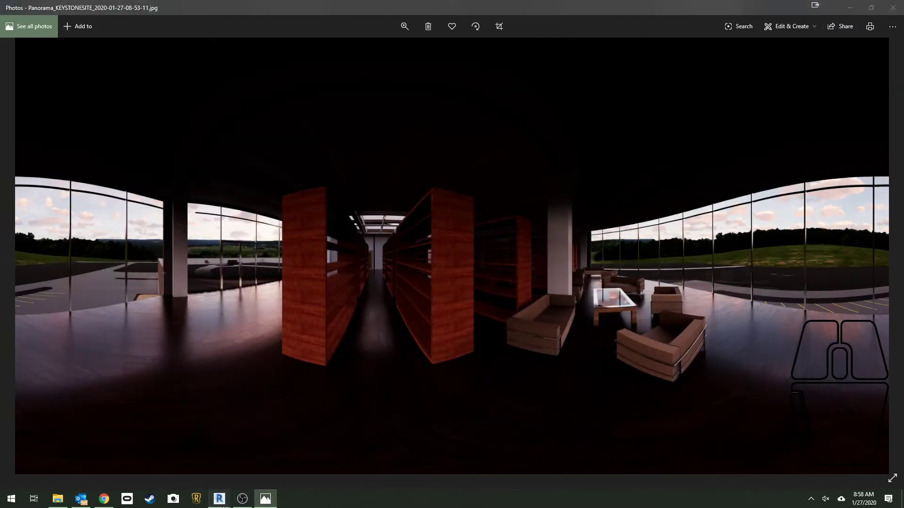
{"action": "left_click", "coordinate": [283, 450]}
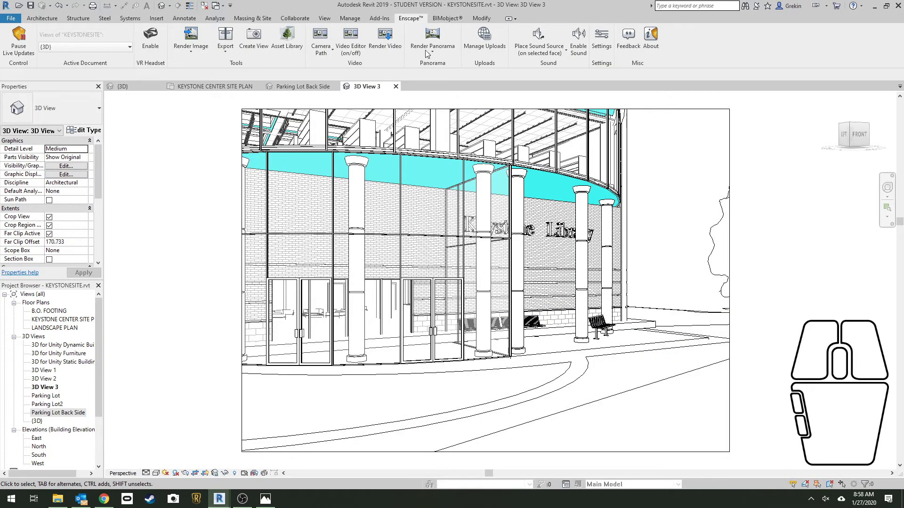
{"action": "left_click", "coordinate": [382, 42]}
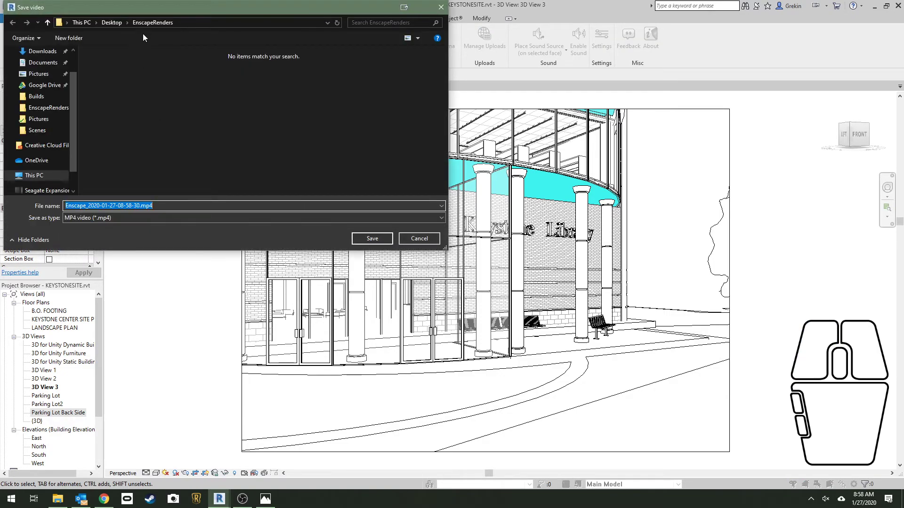
{"action": "left_click", "coordinate": [388, 239]}
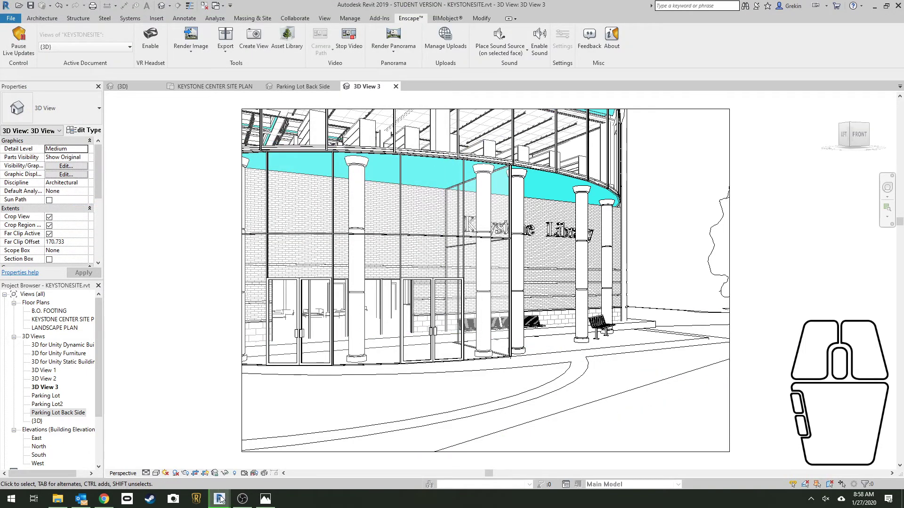
Switch to the Enscape window and cancel the running video render
{"action": "left_click", "coordinate": [207, 468]}
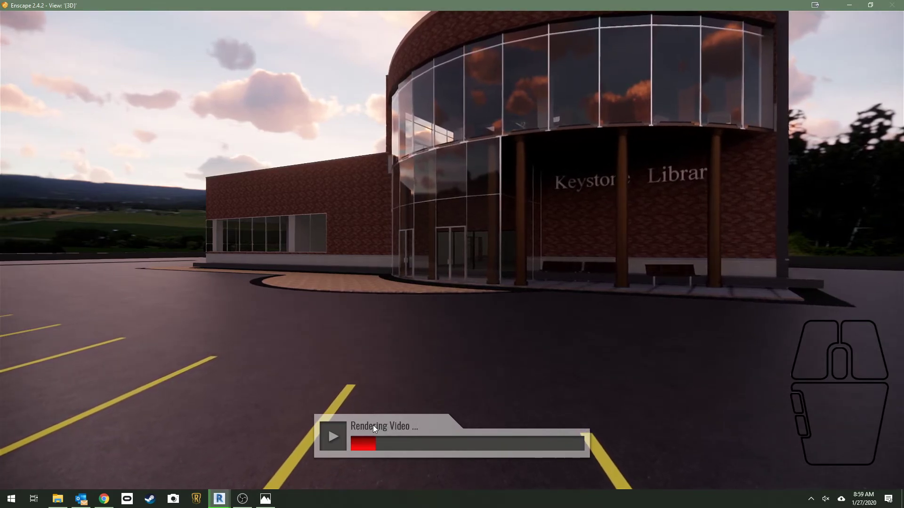
{"action": "key", "text": "Escape"}
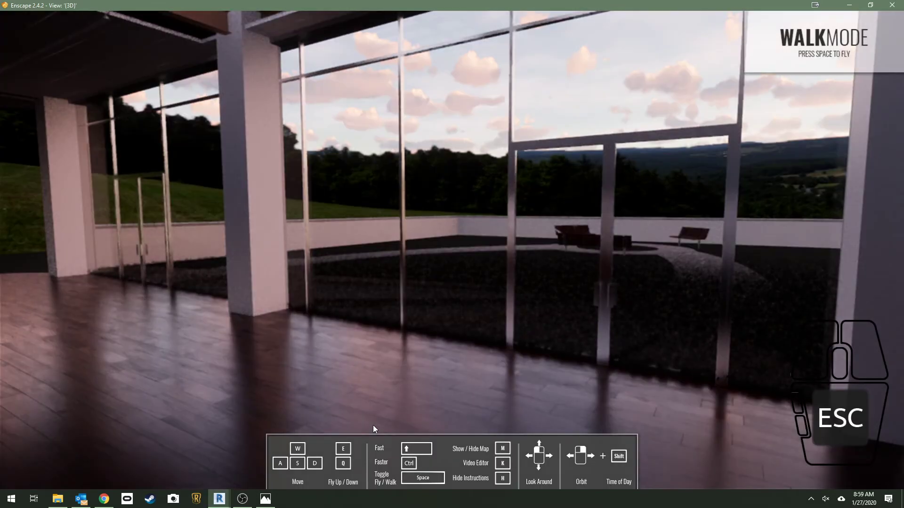